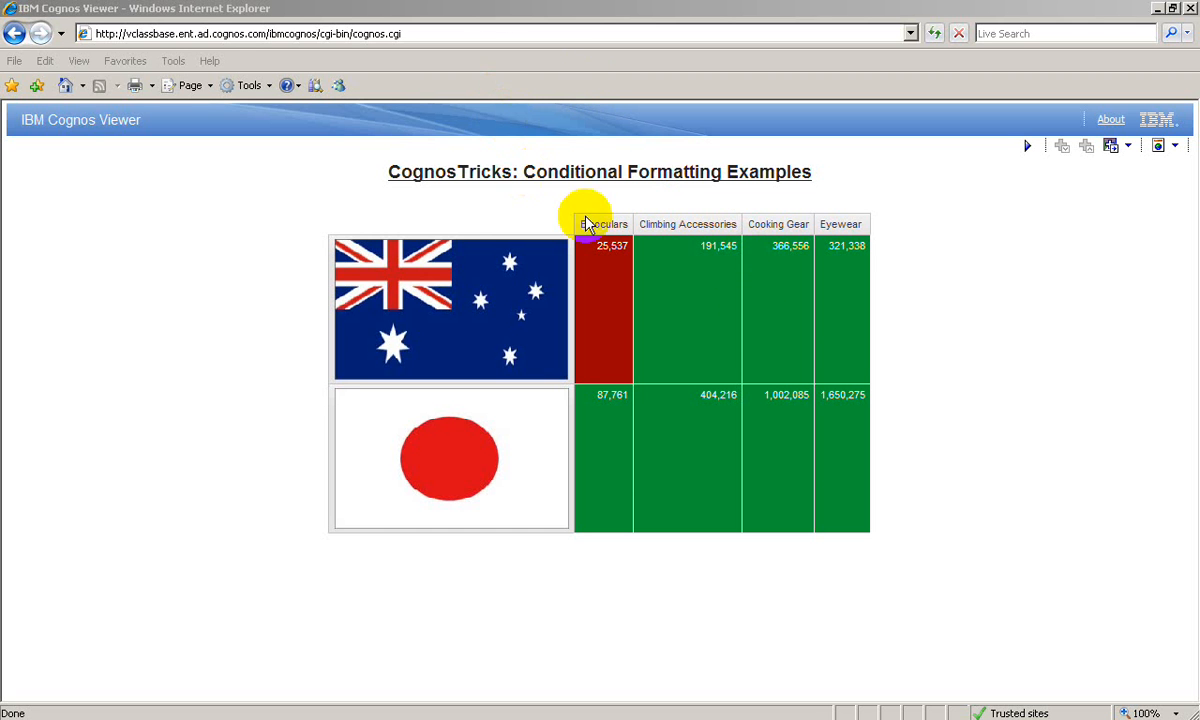
pyautogui.click(609, 250)
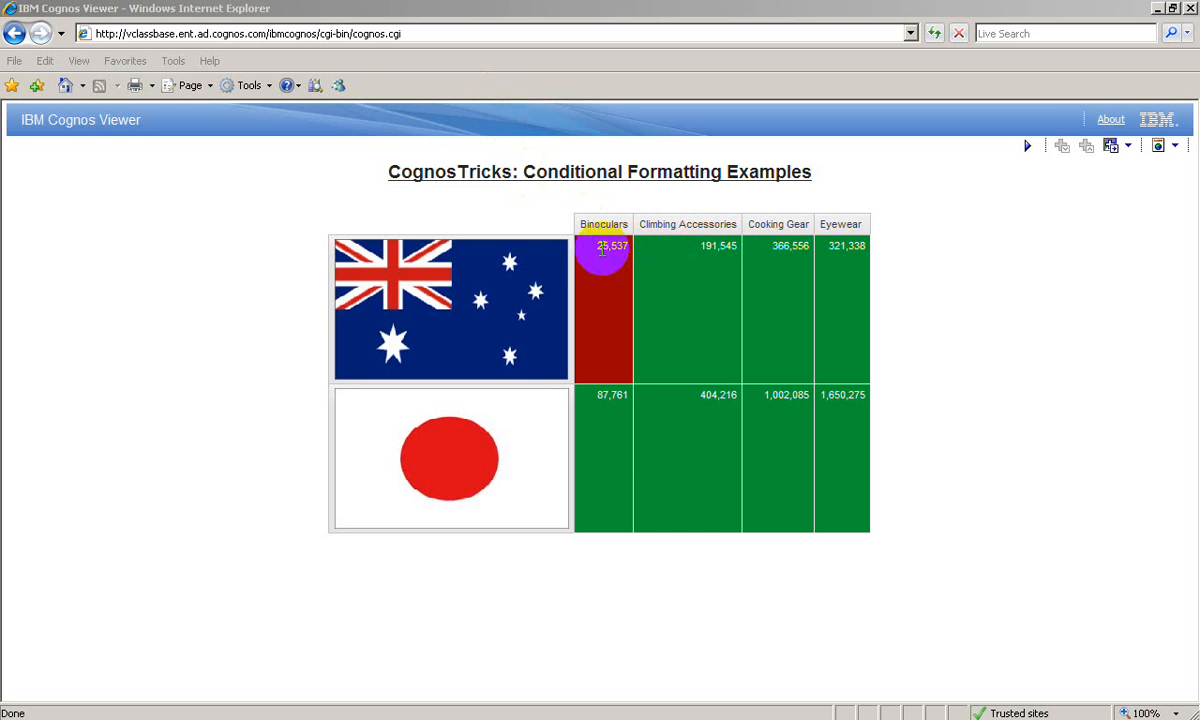
pyautogui.click(597, 257)
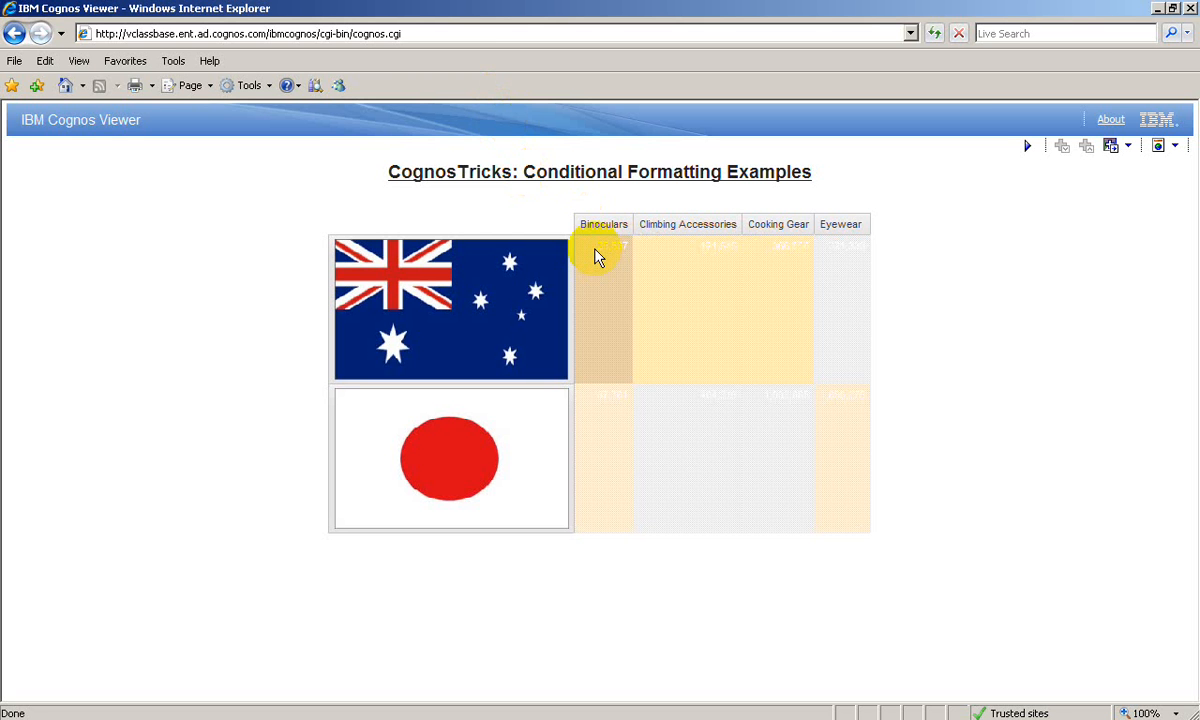
pyautogui.click(600, 262)
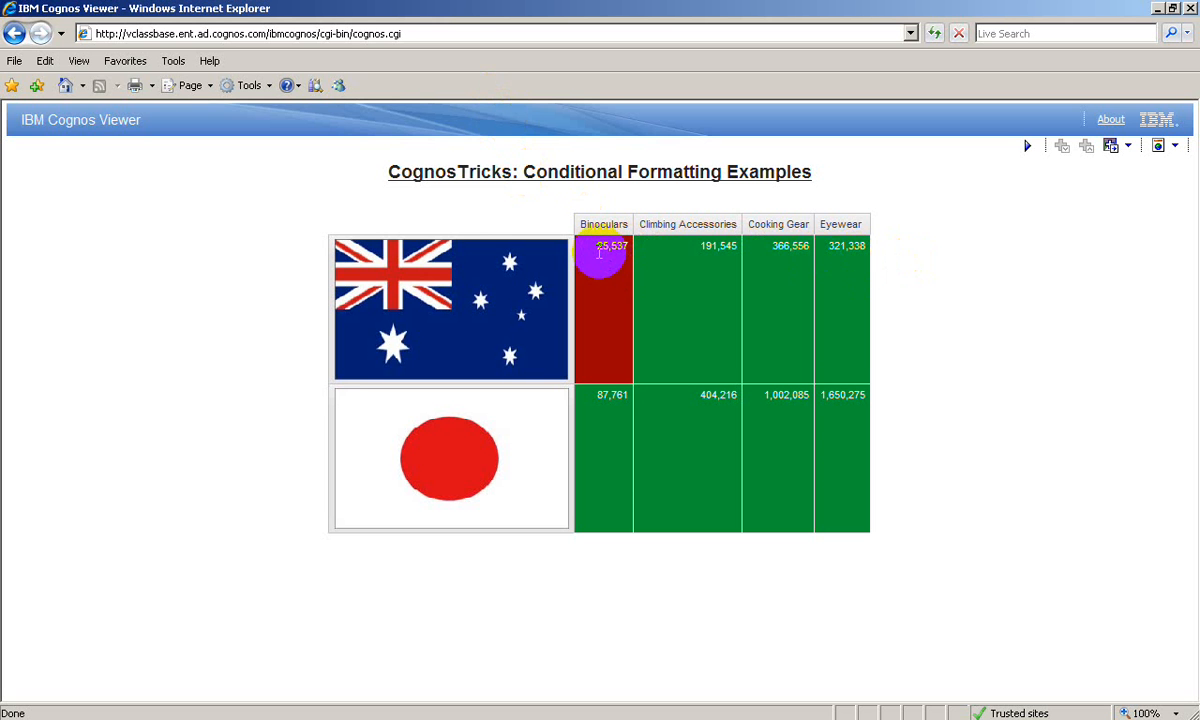
pyautogui.click(598, 250)
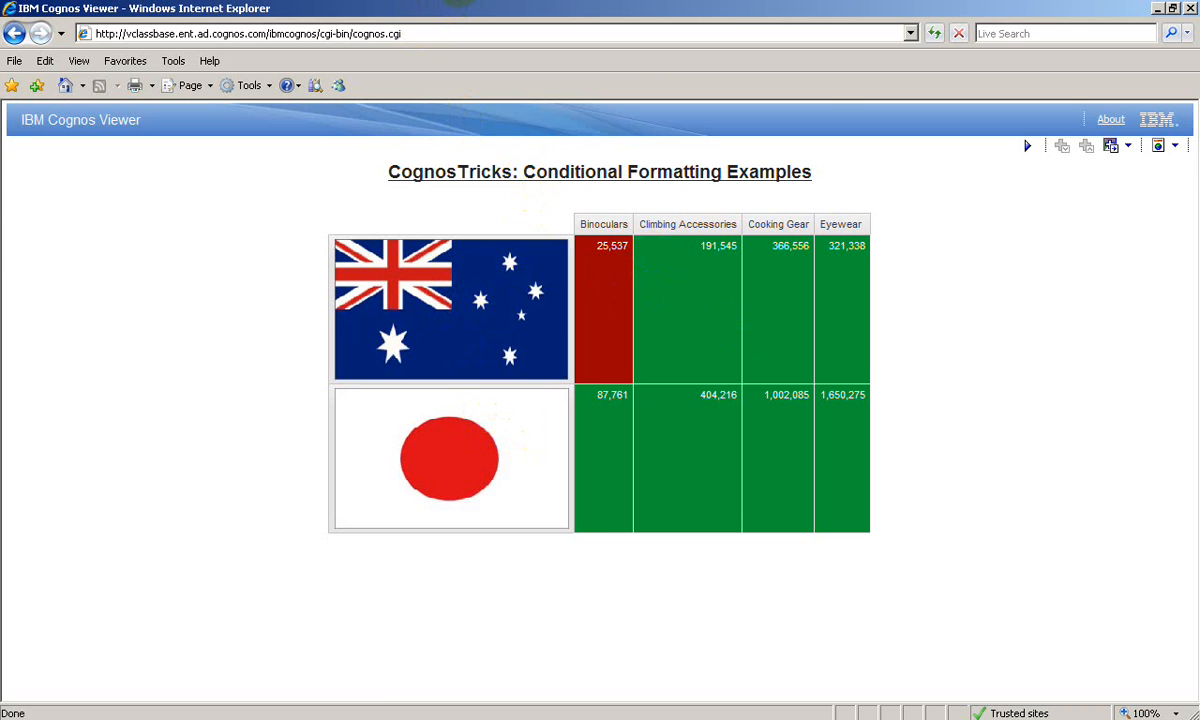
# - Switch to IBM Cognos Connection and launch Report Studio with the GO Sales (query) package
pyautogui.click(459, 0)
pyautogui.click(411, 0)
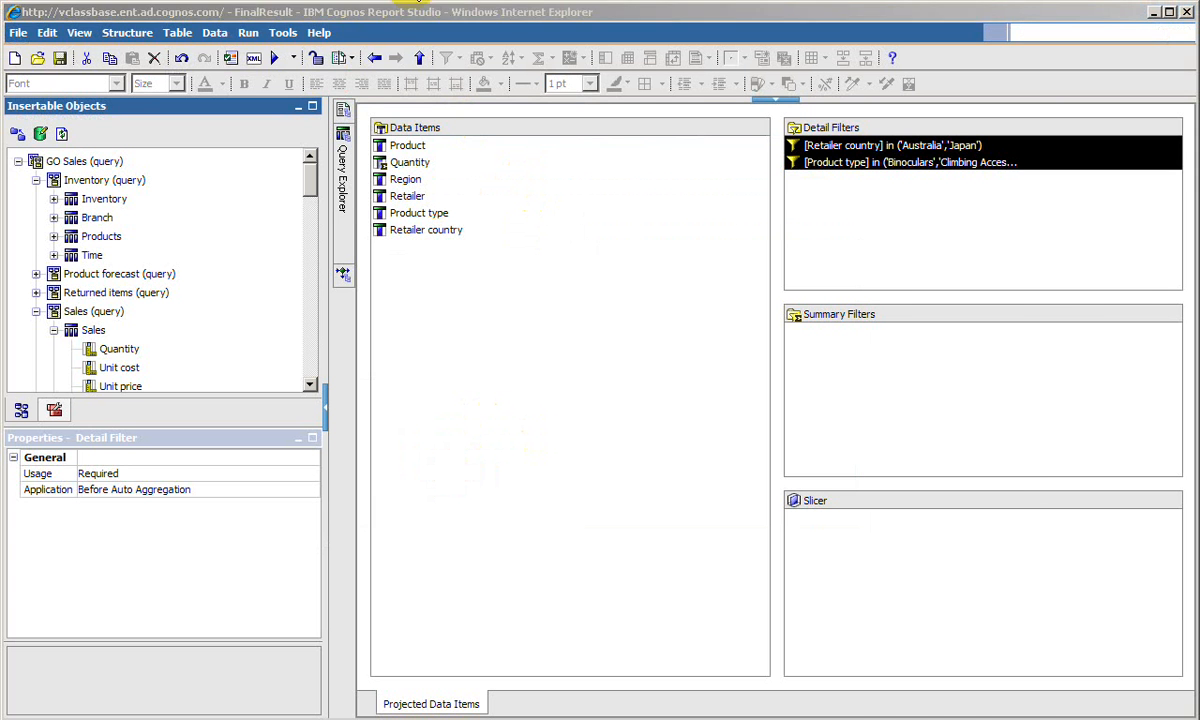
pyautogui.click(1064, 117)
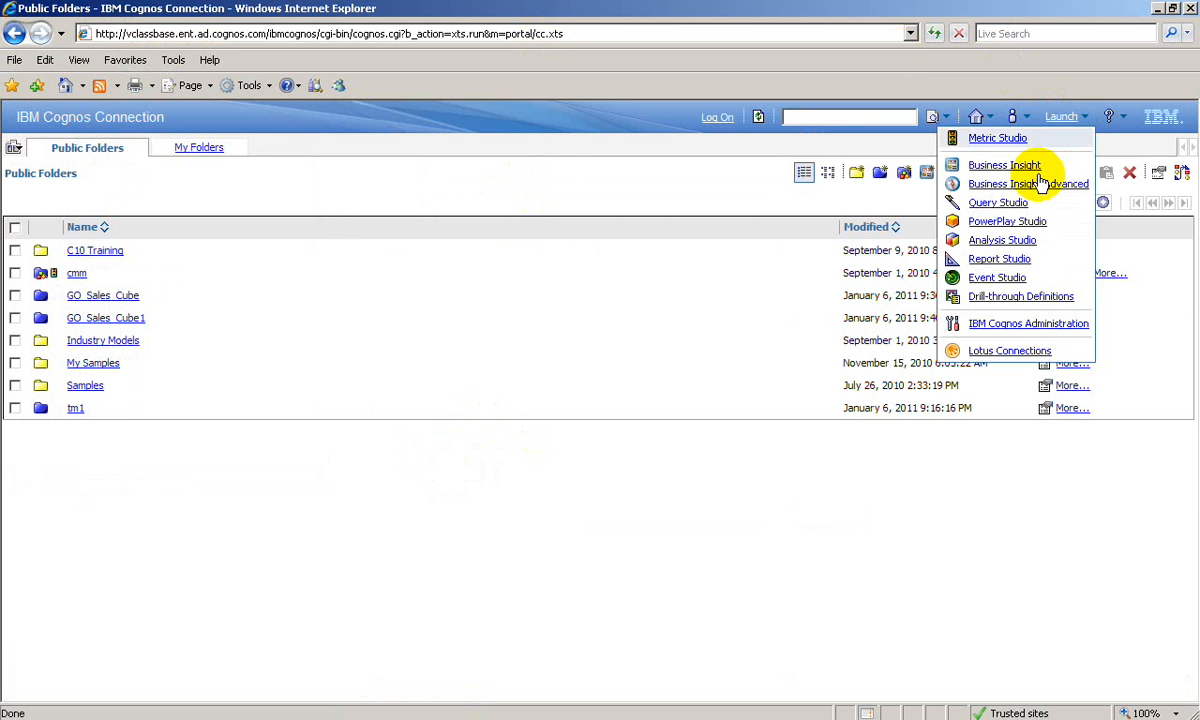
pyautogui.click(1000, 259)
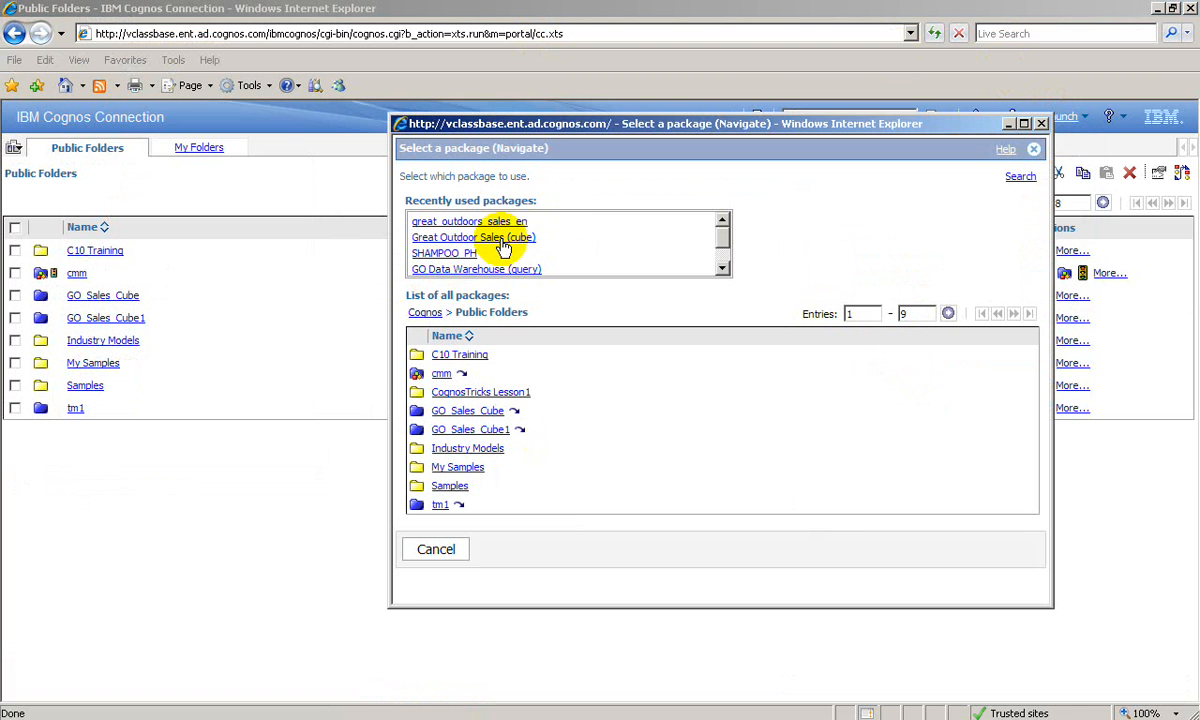
pyautogui.moveTo(725, 236); pyautogui.dragTo(725, 256)
pyautogui.click(448, 253)
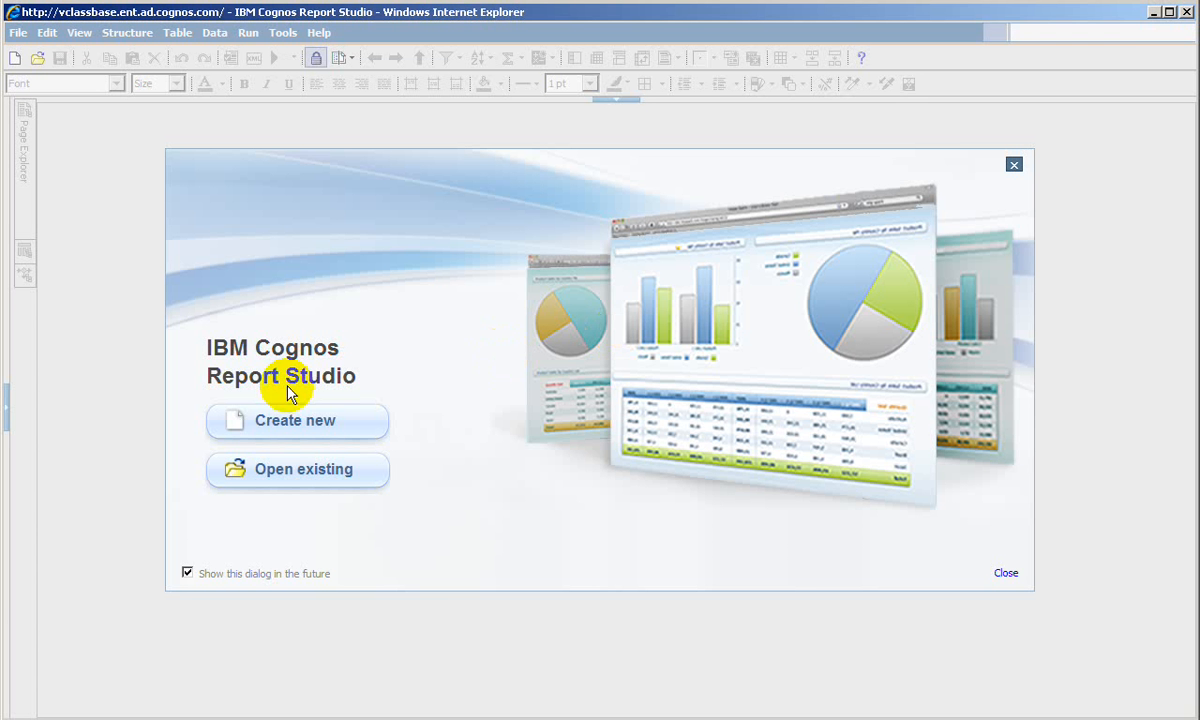
# - Create a blank report and insert a crosstab on its empty page
pyautogui.click(292, 420)
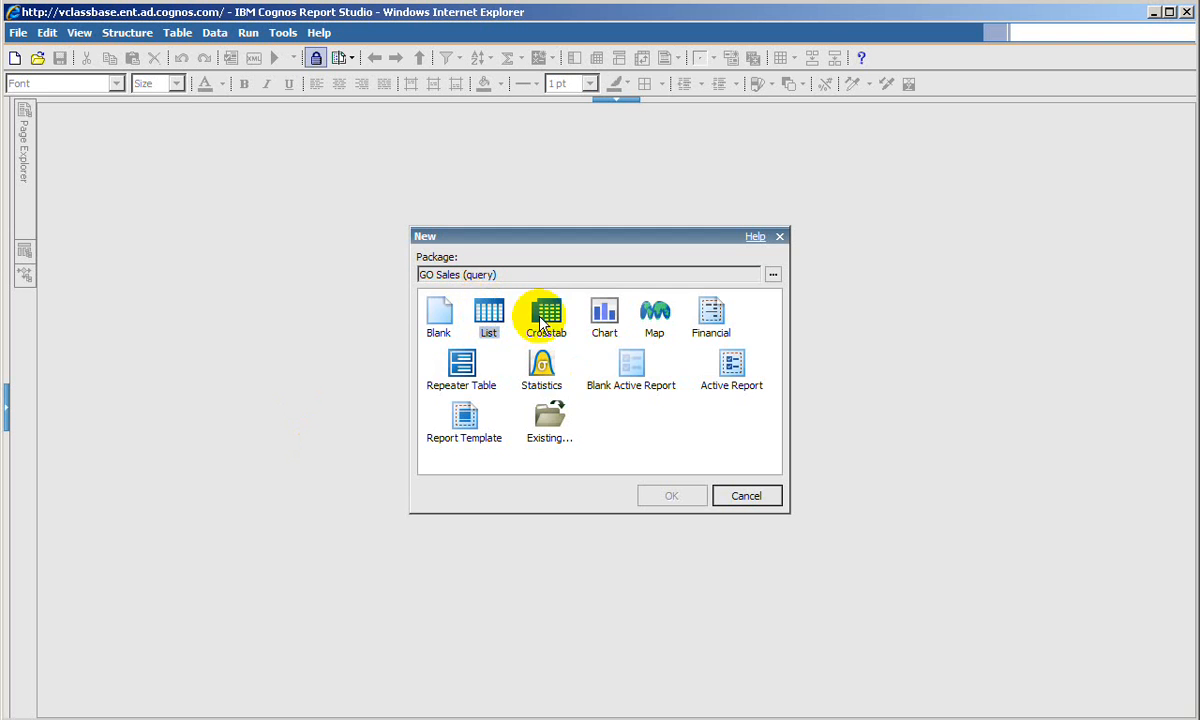
pyautogui.click(442, 314)
pyautogui.doubleClick(442, 314)
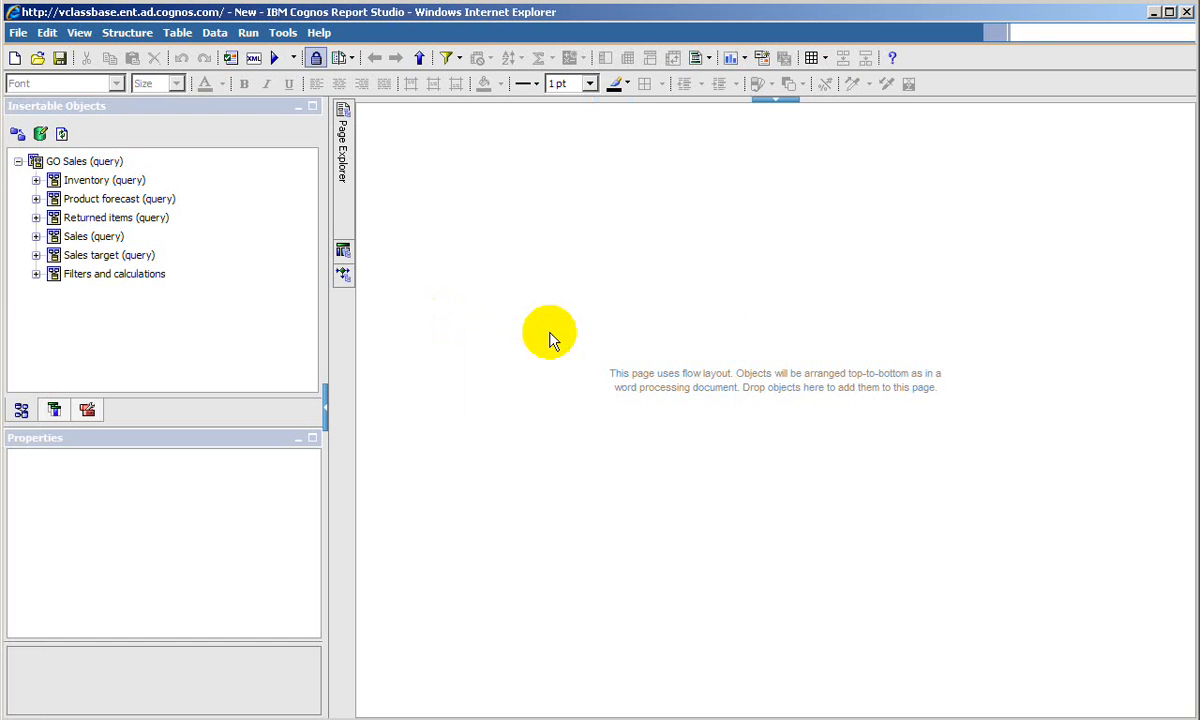
pyautogui.click(87, 410)
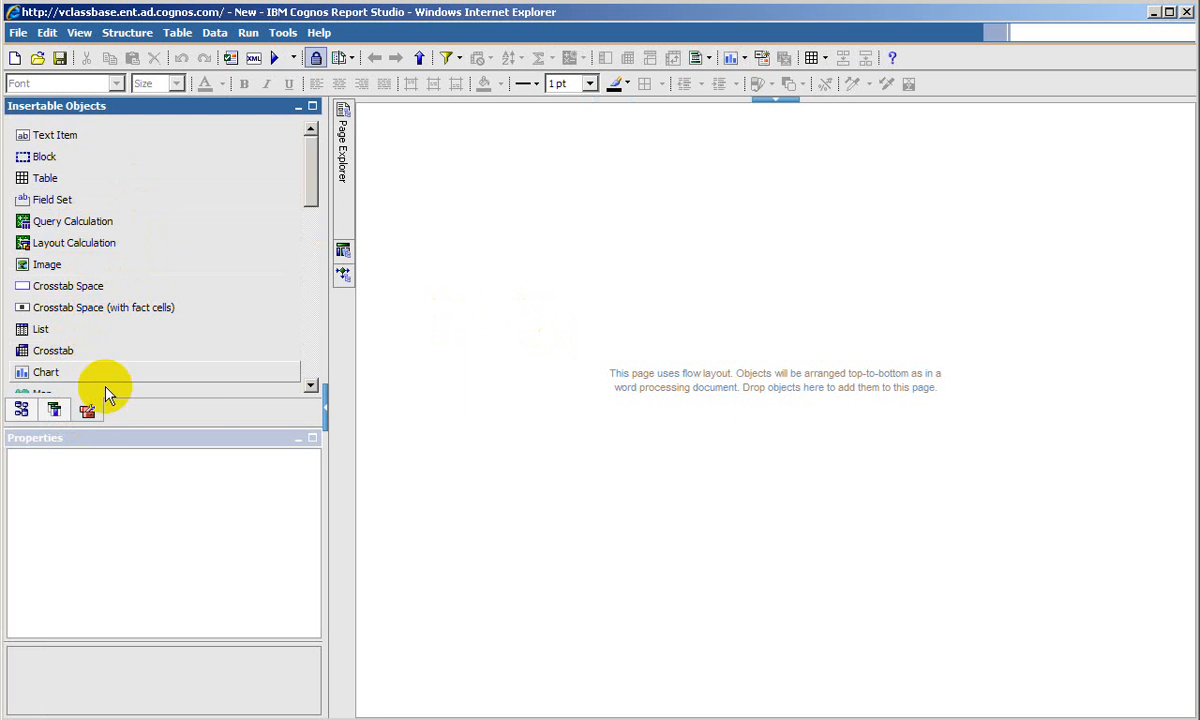
pyautogui.moveTo(65, 362); pyautogui.dragTo(492, 260)
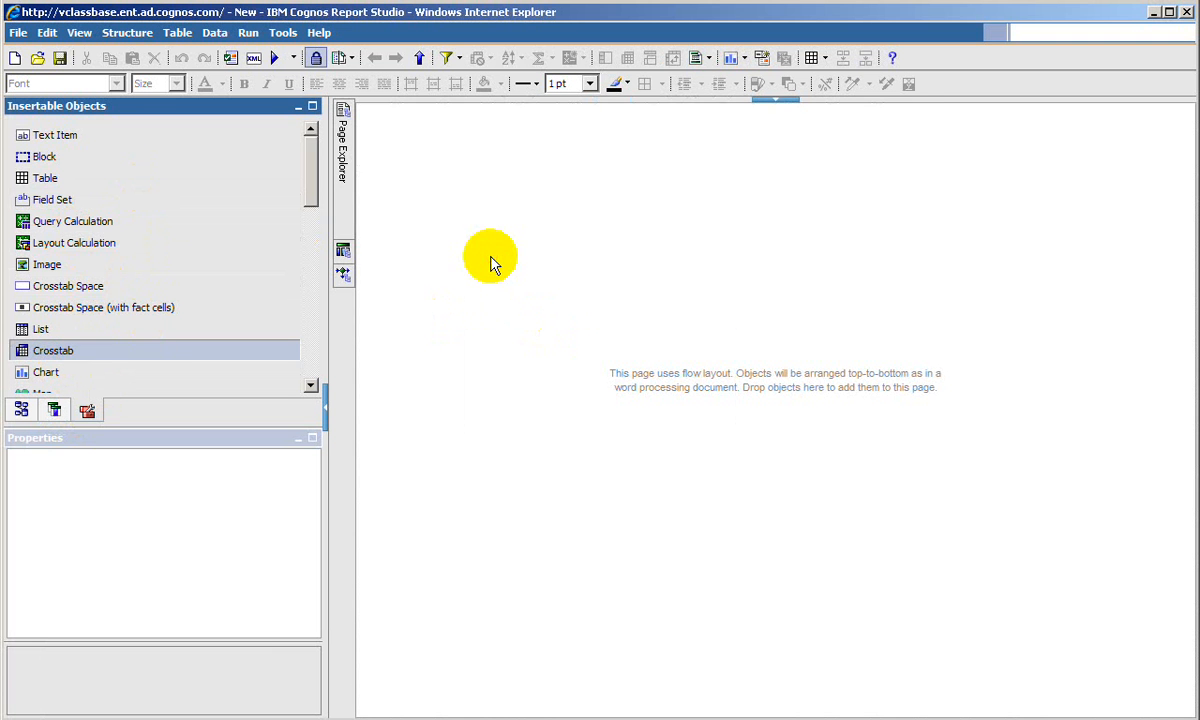
# - Go to the crosstab's query and rename it "Sales Query Crosstab" among the report's queries
pyautogui.rightClick(367, 115)
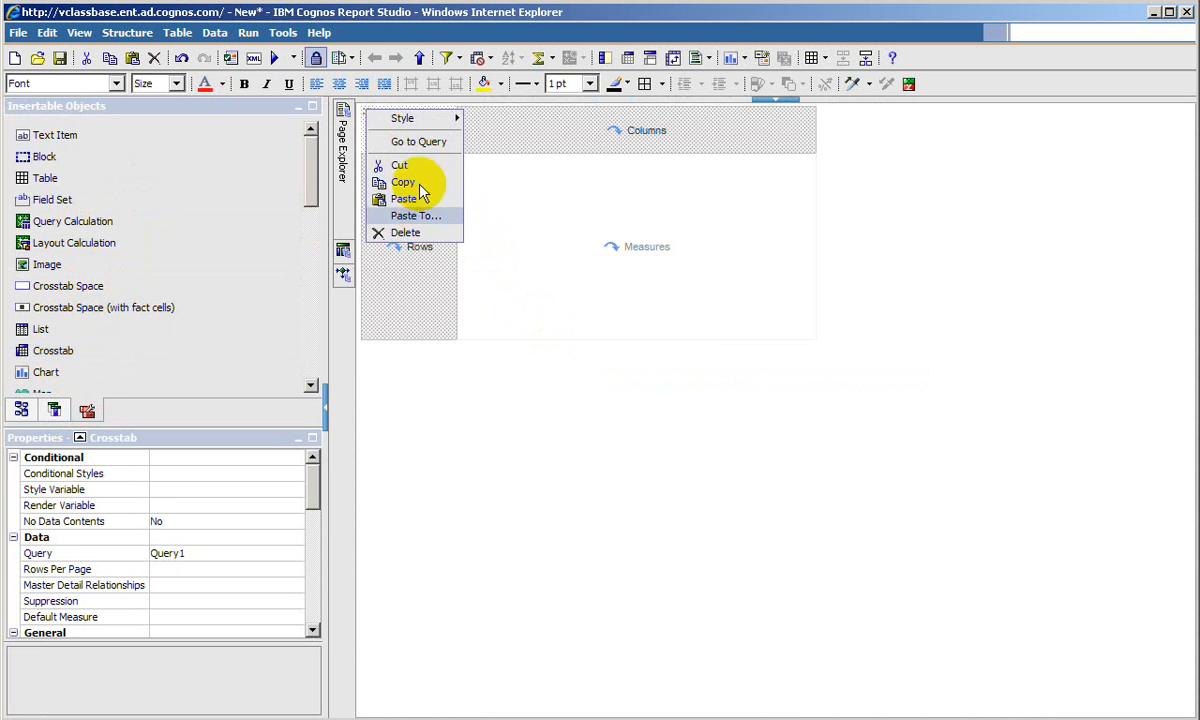
pyautogui.click(418, 141)
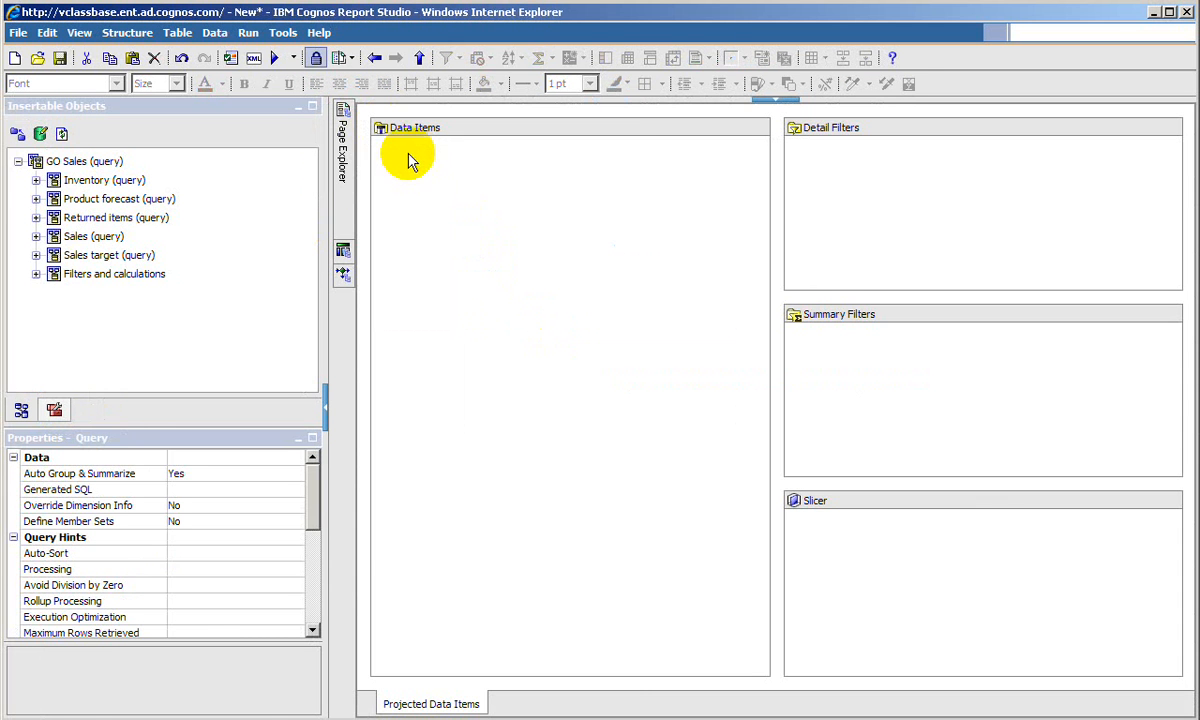
pyautogui.moveTo(346, 250)
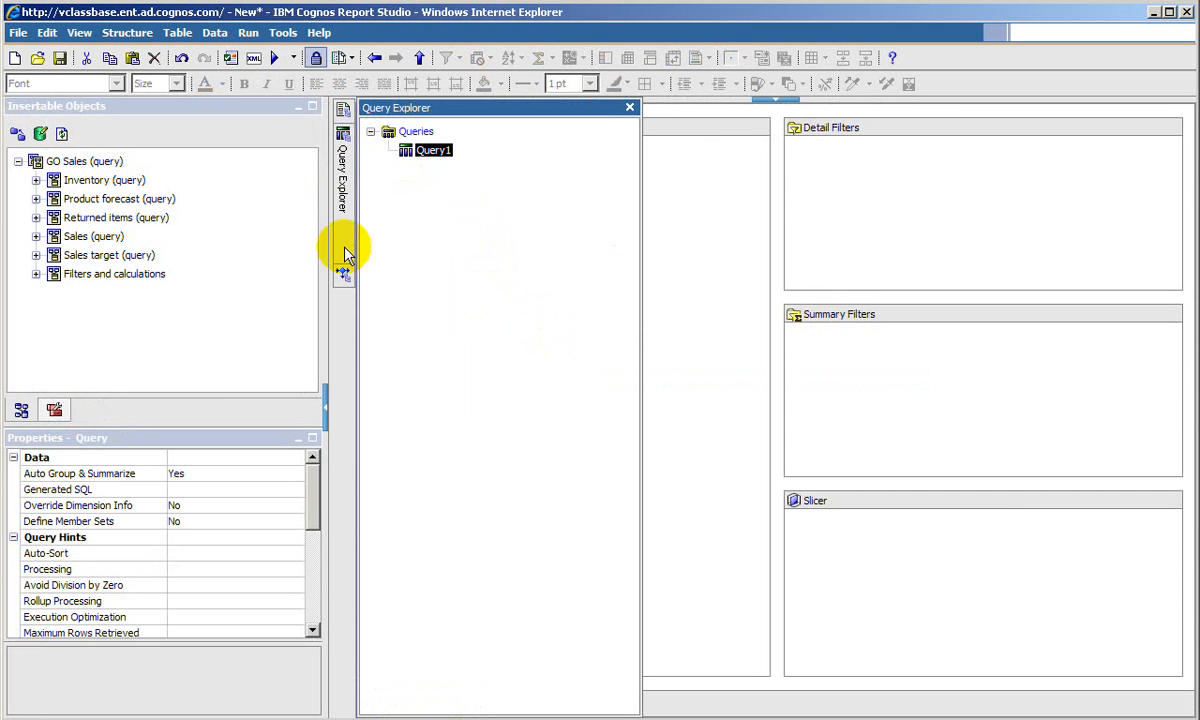
pyautogui.click(400, 135)
pyautogui.click(397, 162)
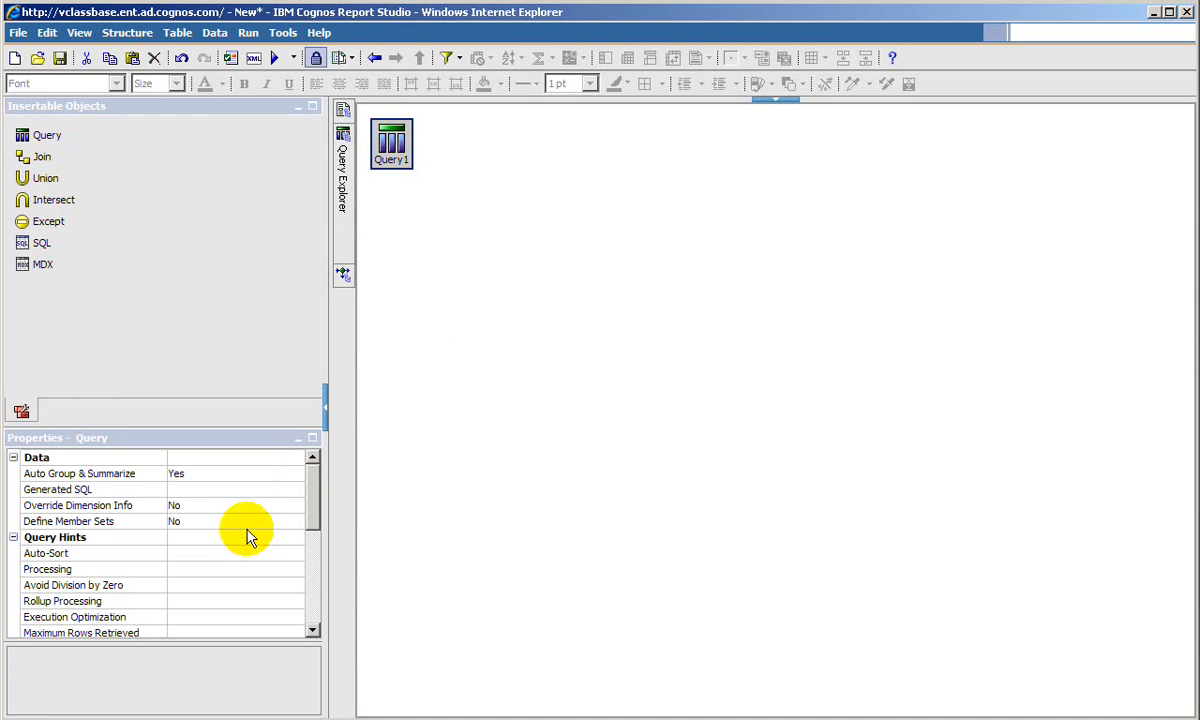
pyautogui.scroll(-10, 244, 536)
pyautogui.click(224, 614)
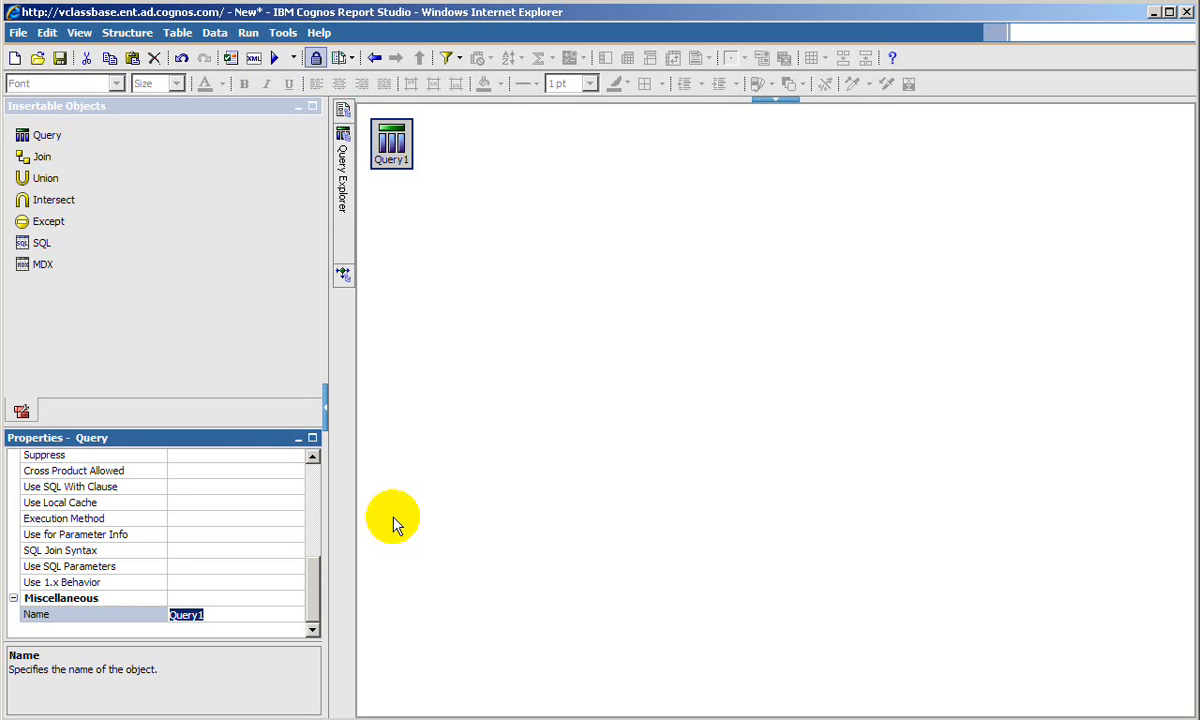
pyautogui.write('Sales Query Crosstab')
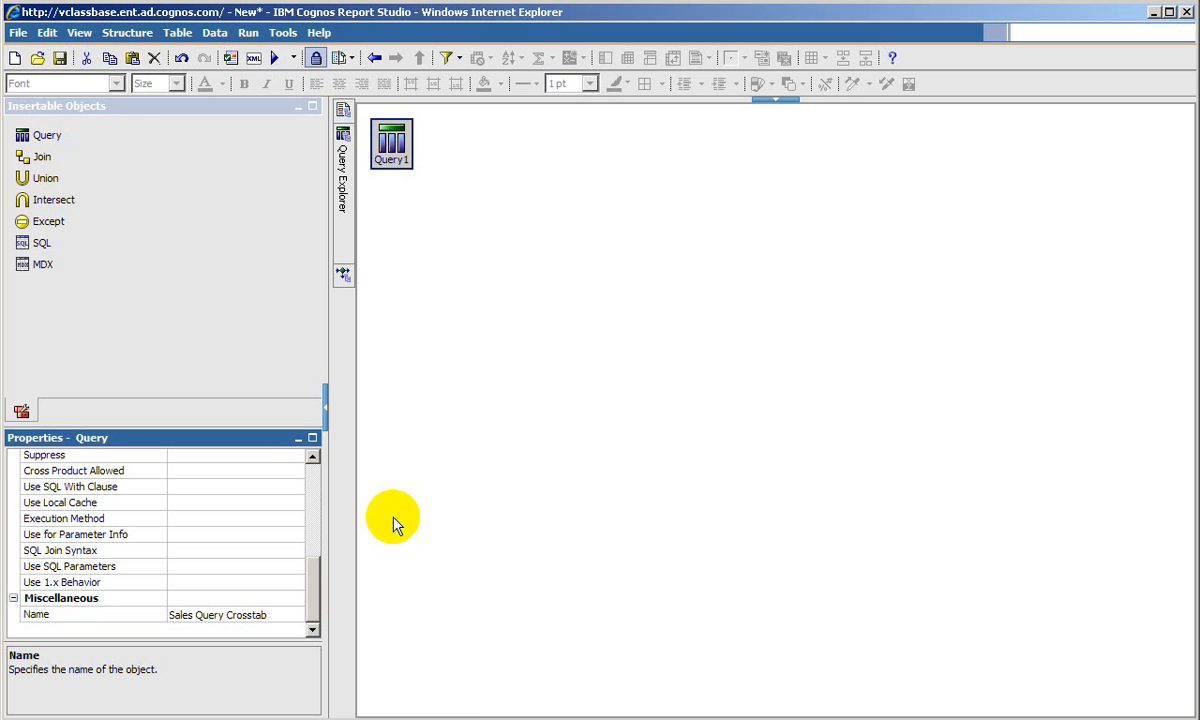
pyautogui.press('Return')
# - Open the Sales Query Crosstab query, expand Sales (query) in the package tree, and return to Page1
pyautogui.click(420, 145)
pyautogui.doubleClick(420, 145)
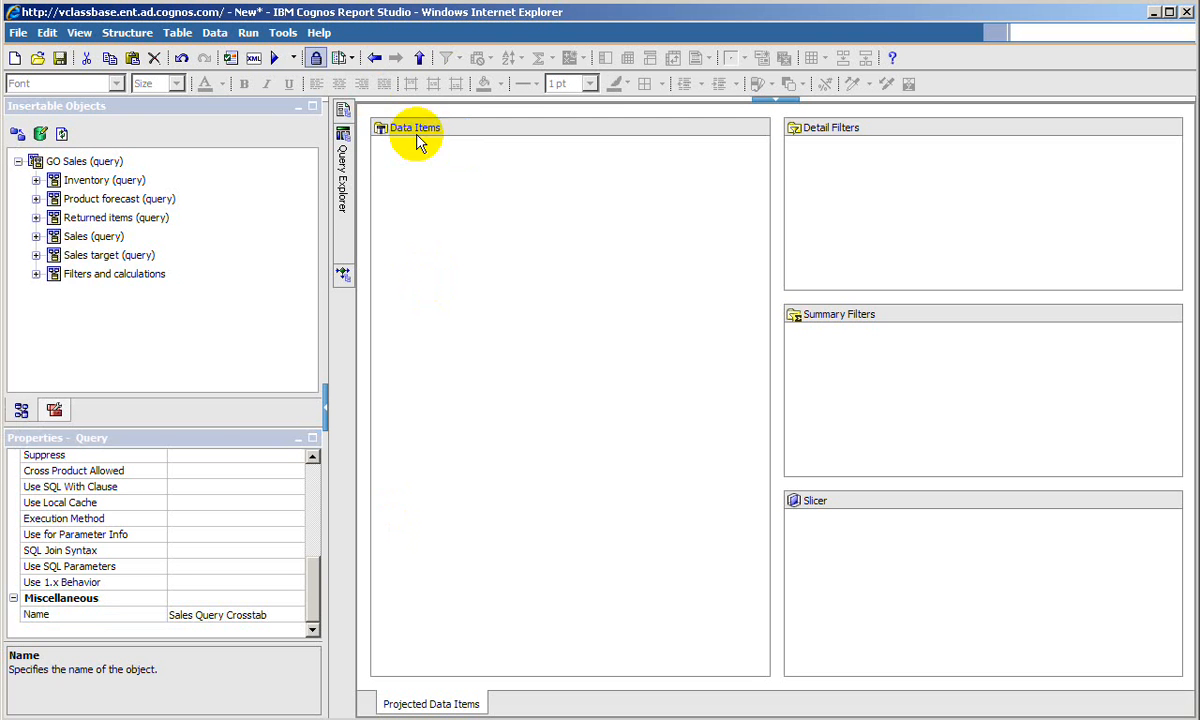
pyautogui.click(52, 257)
pyautogui.click(37, 236)
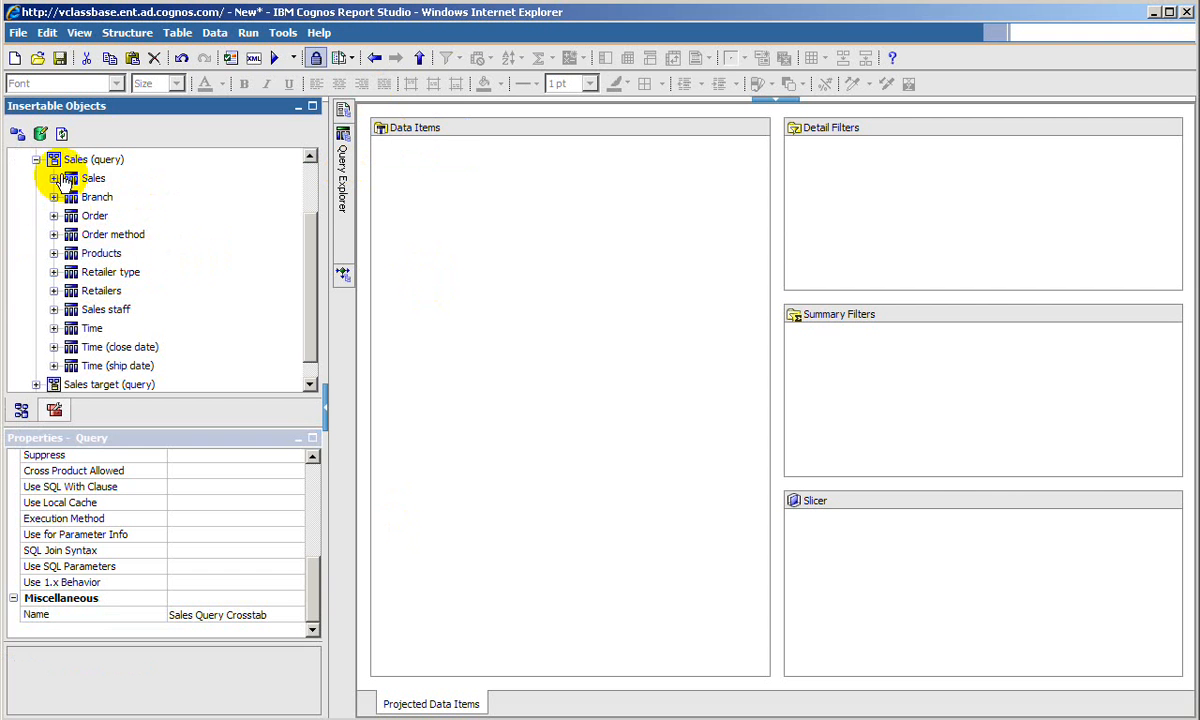
pyautogui.click(88, 179)
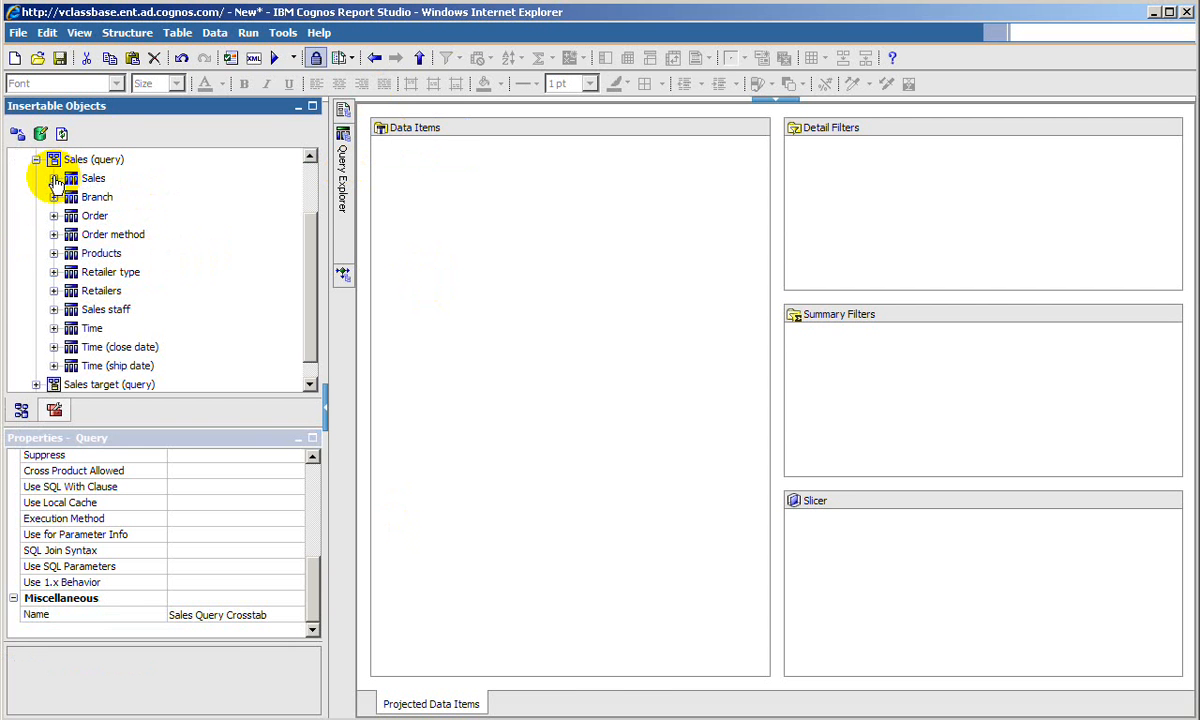
pyautogui.moveTo(342, 109)
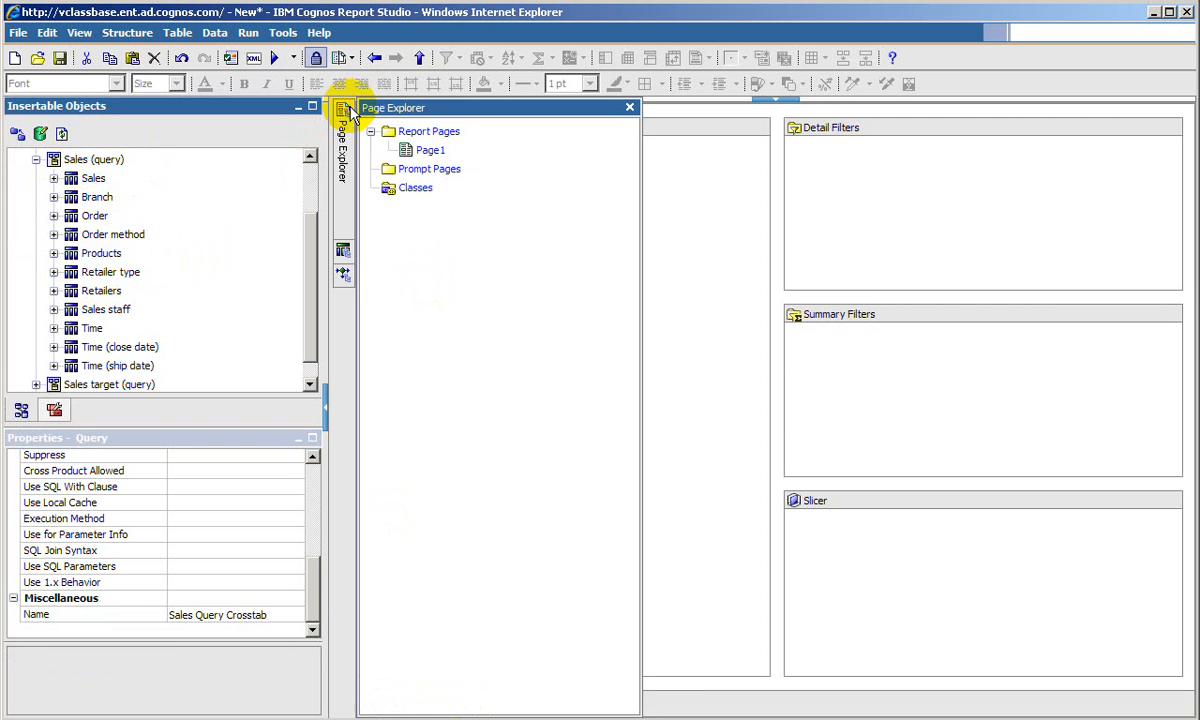
pyautogui.click(418, 152)
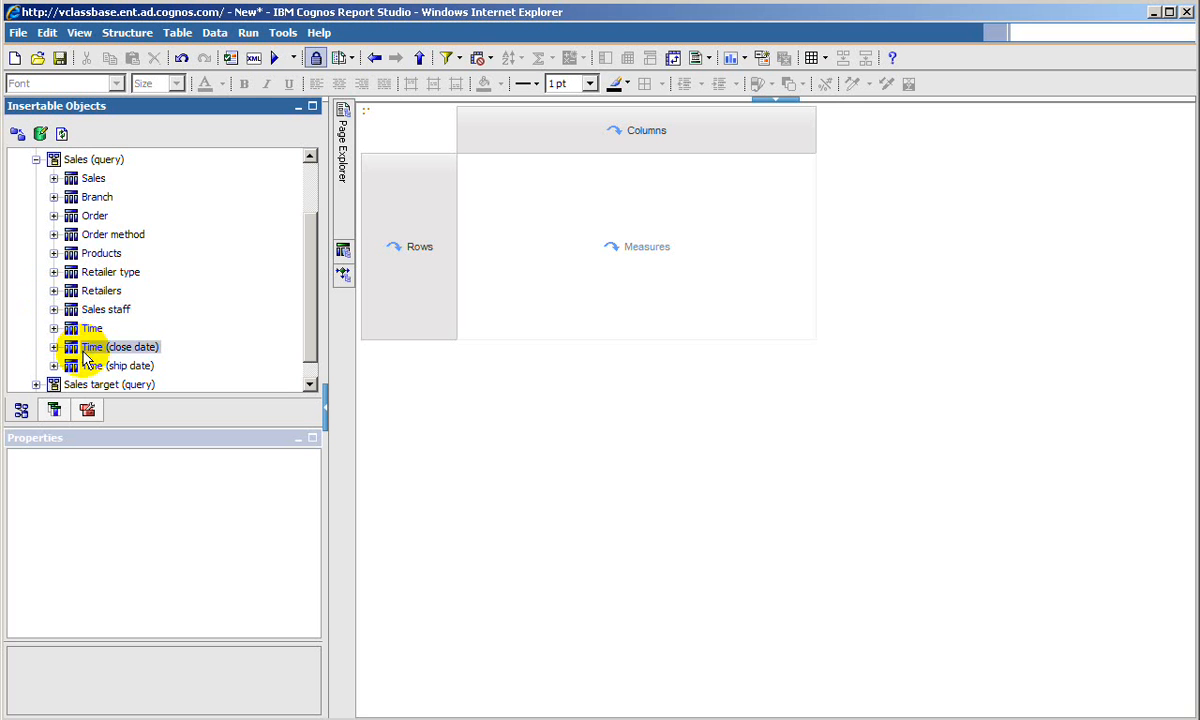
# - Add Quantity from the Sales query subject to the crosstab as its measure
pyautogui.scroll(-1, 86, 358)
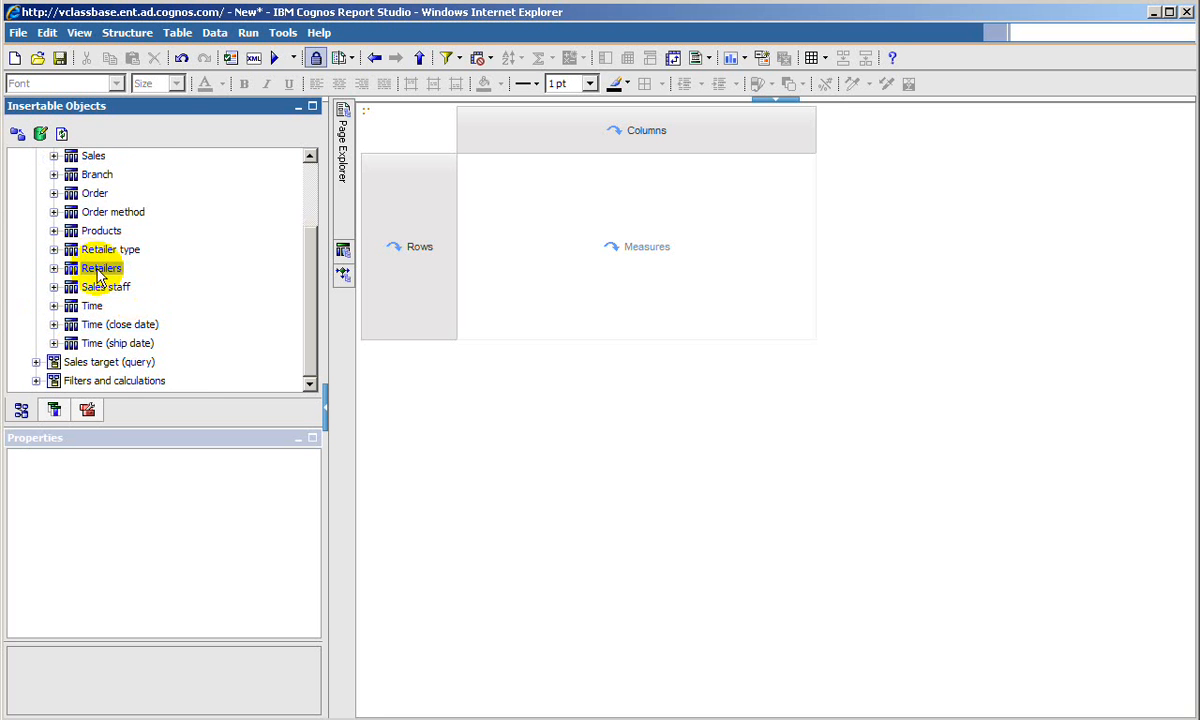
pyautogui.scroll(1, 98, 274)
pyautogui.click(54, 192)
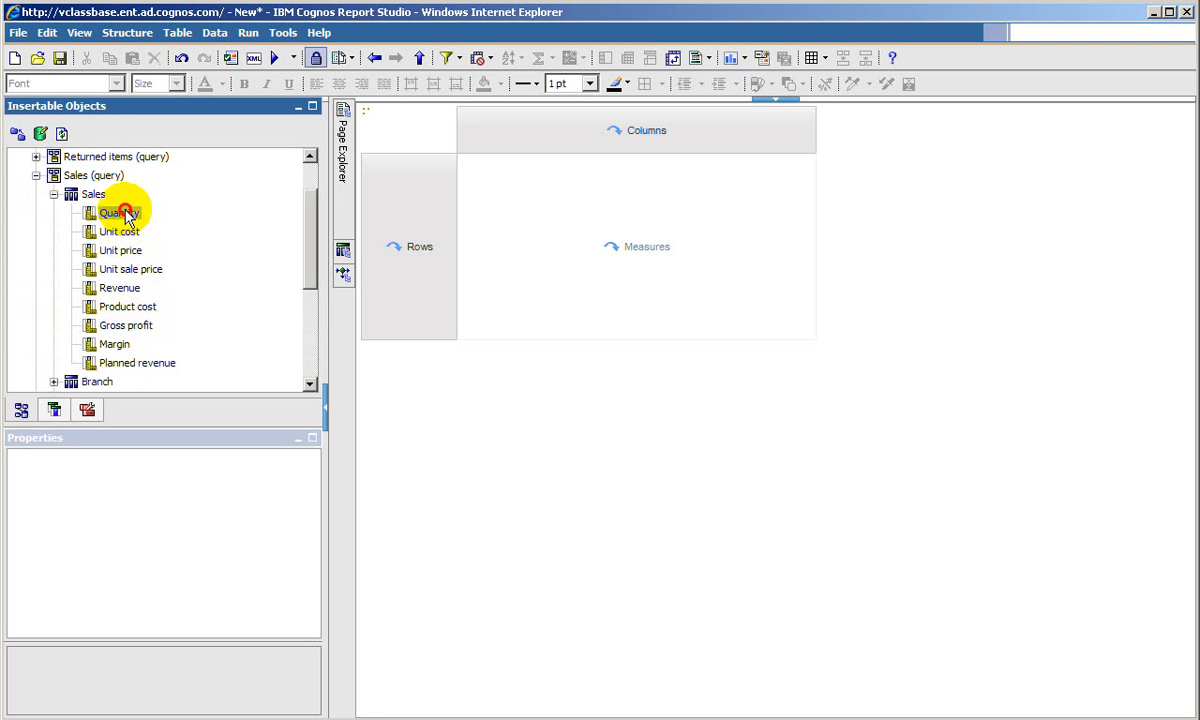
pyautogui.click(122, 213)
pyautogui.moveTo(122, 213); pyautogui.dragTo(562, 220)
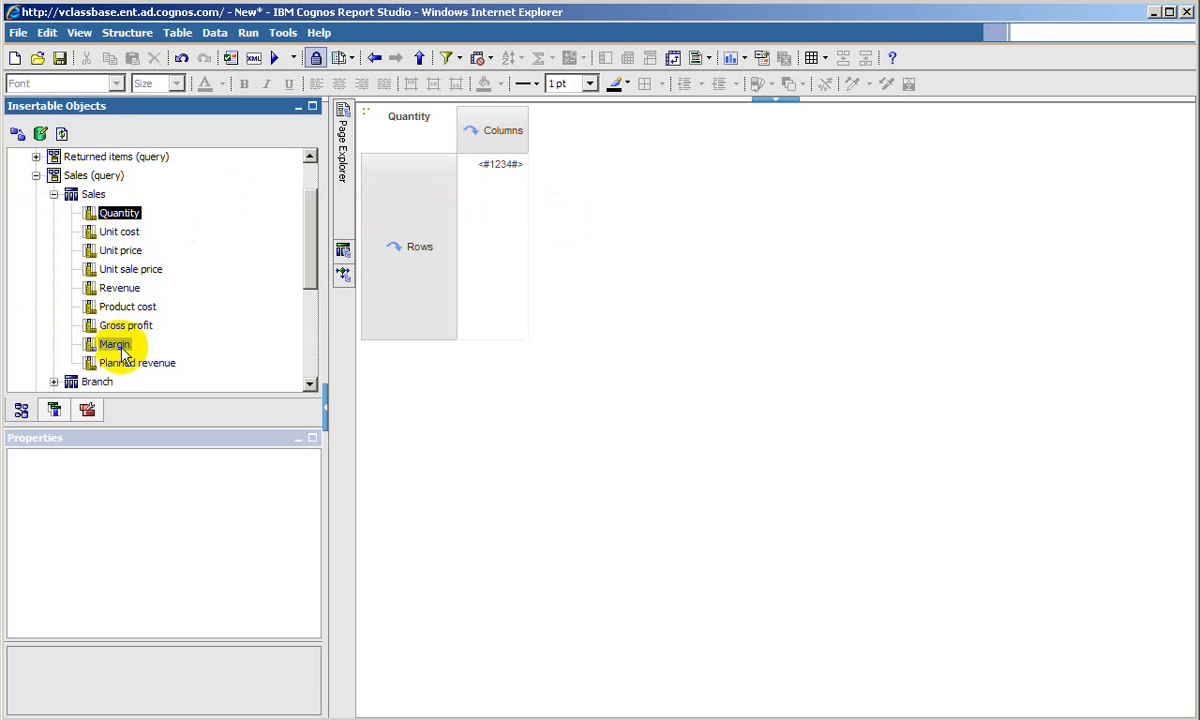
# - Add Product type from the Products query subject to the crosstab as its columns
pyautogui.scroll(-3, 120, 343)
pyautogui.click(55, 291)
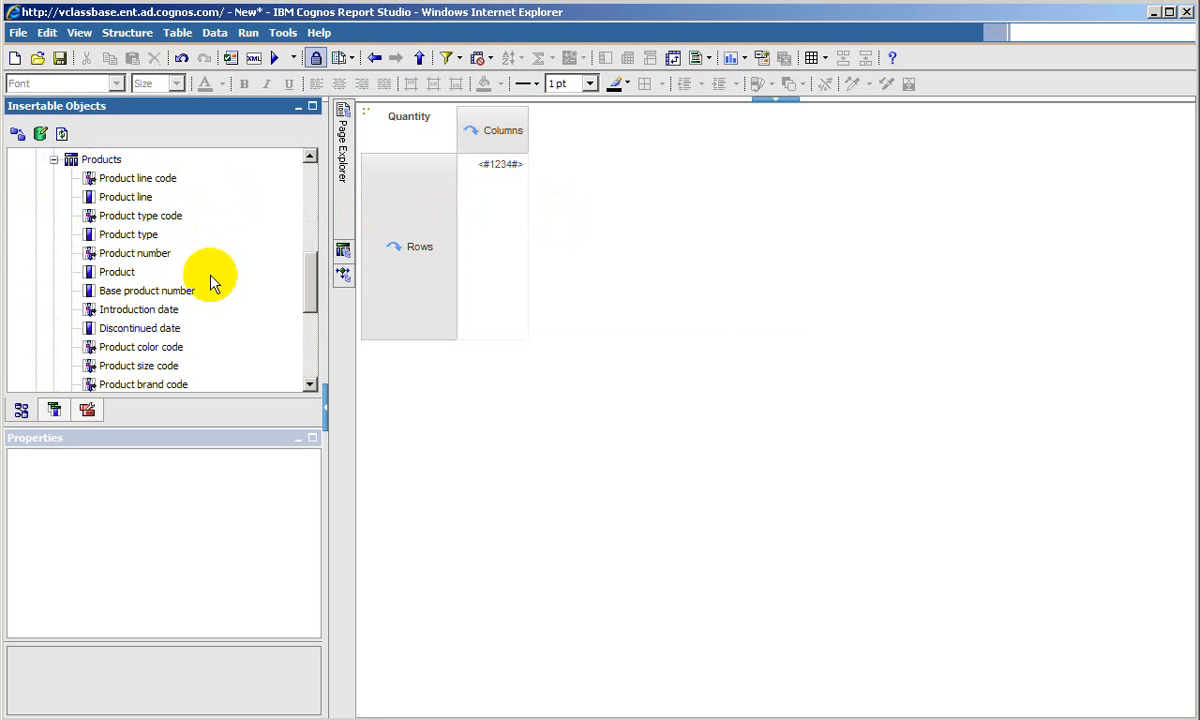
pyautogui.click(147, 200)
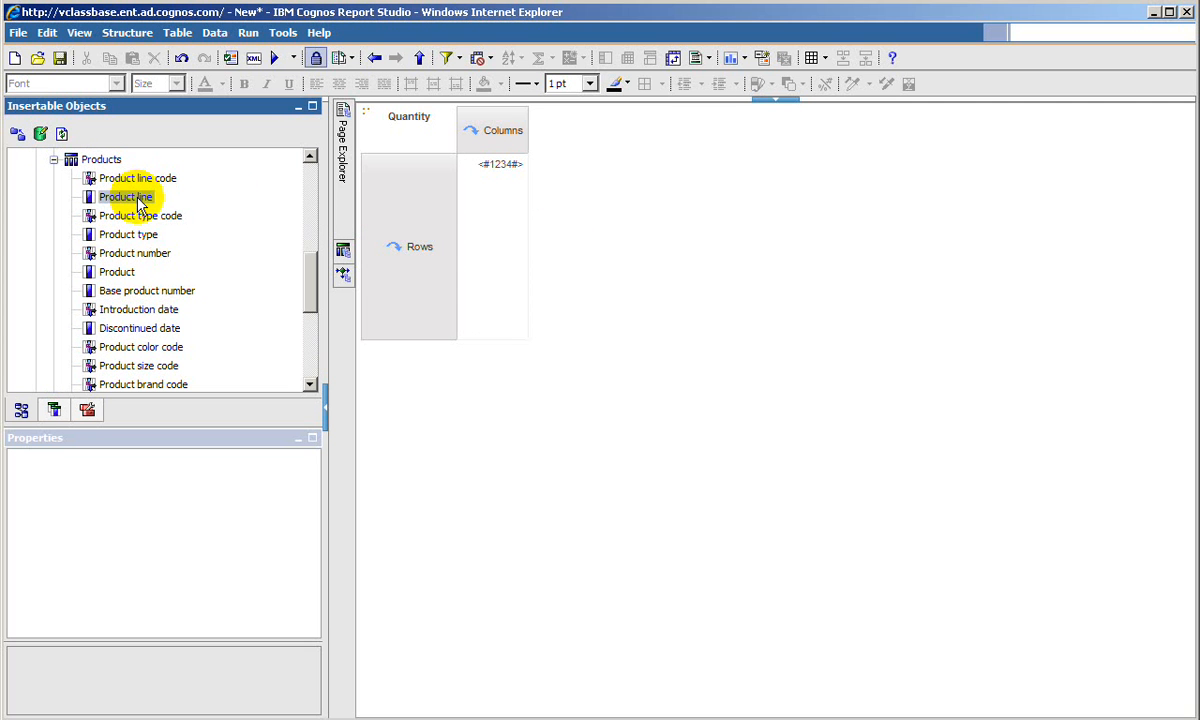
pyautogui.scroll(-2, 155, 289)
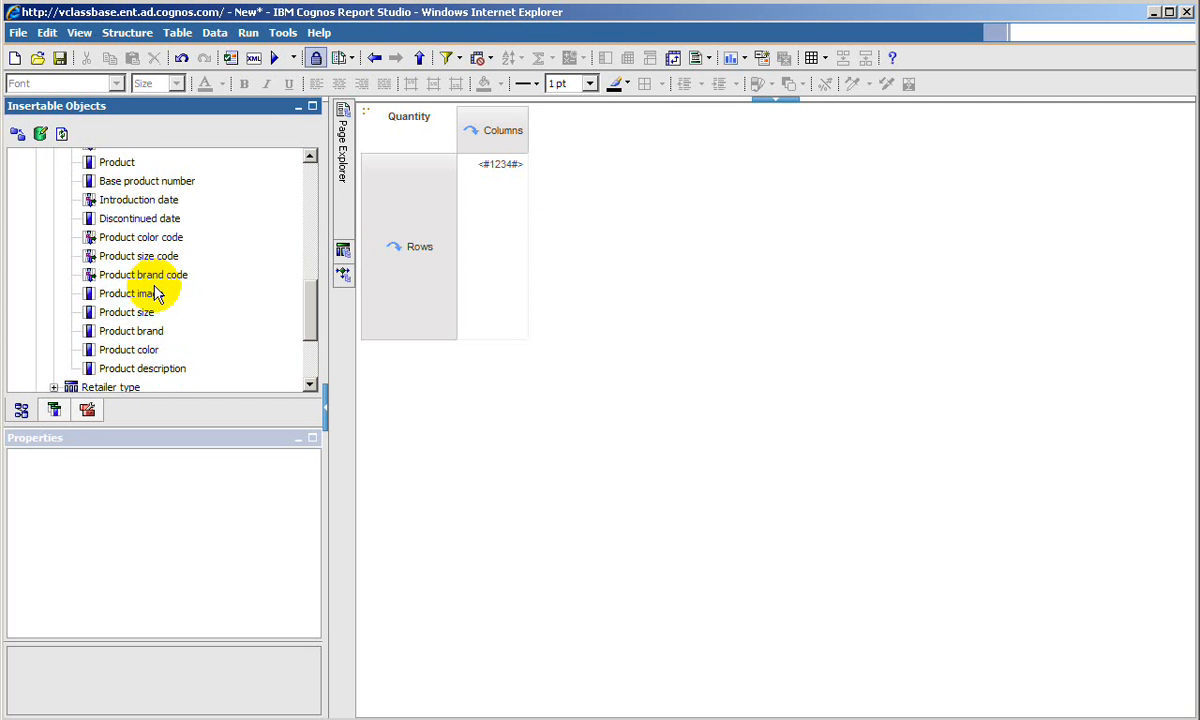
pyautogui.scroll(1, 157, 292)
pyautogui.scroll(-2, 155, 290)
pyautogui.scroll(3, 150, 240)
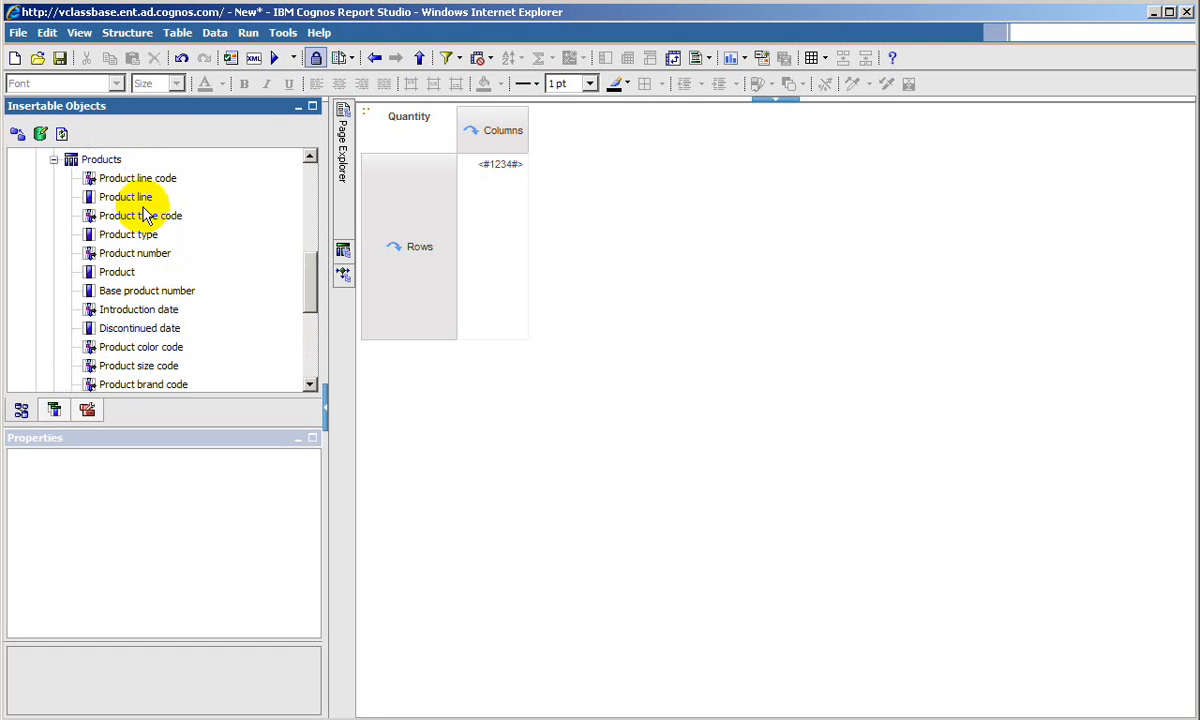
pyautogui.moveTo(150, 238); pyautogui.dragTo(470, 136)
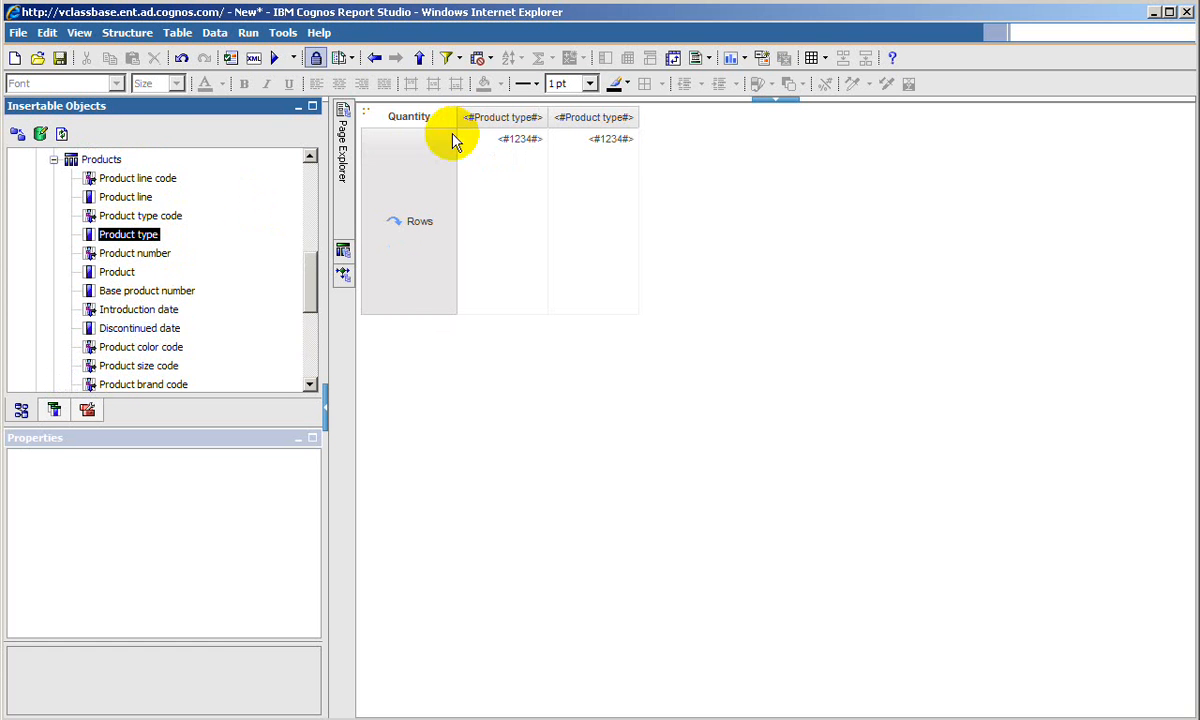
# - Add Retailer country from the Retailers query subject to the crosstab as its rows
pyautogui.scroll(3, 234, 282)
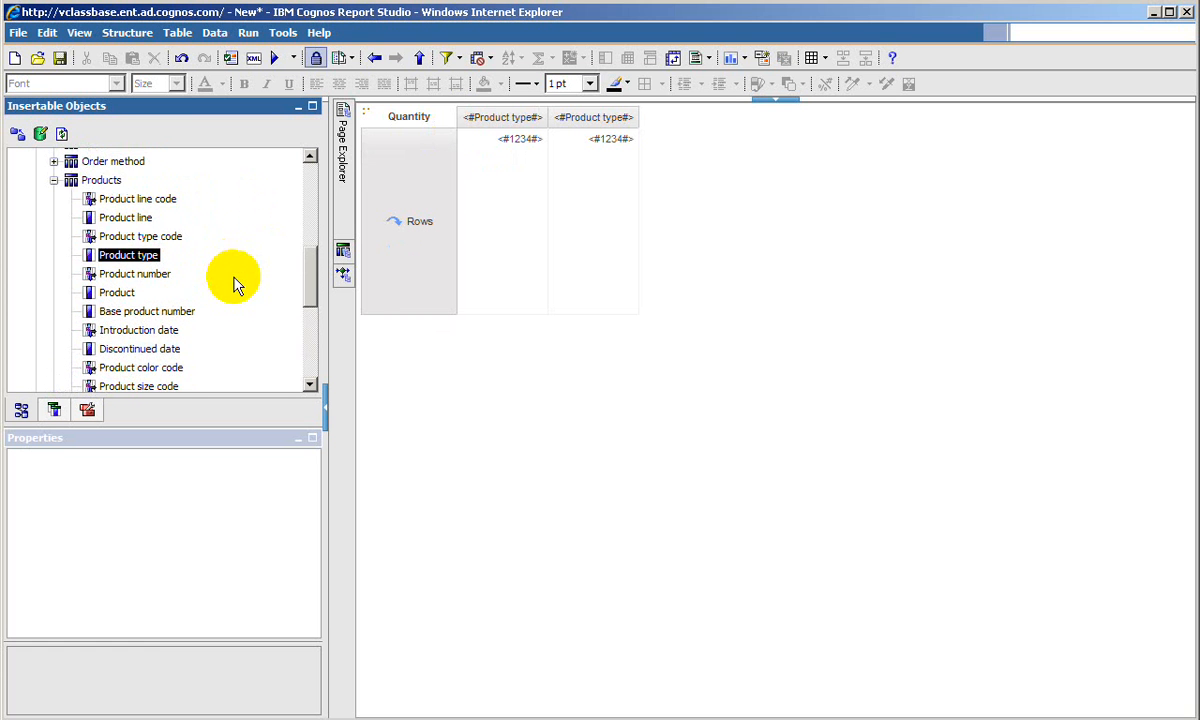
pyautogui.scroll(-5, 234, 284)
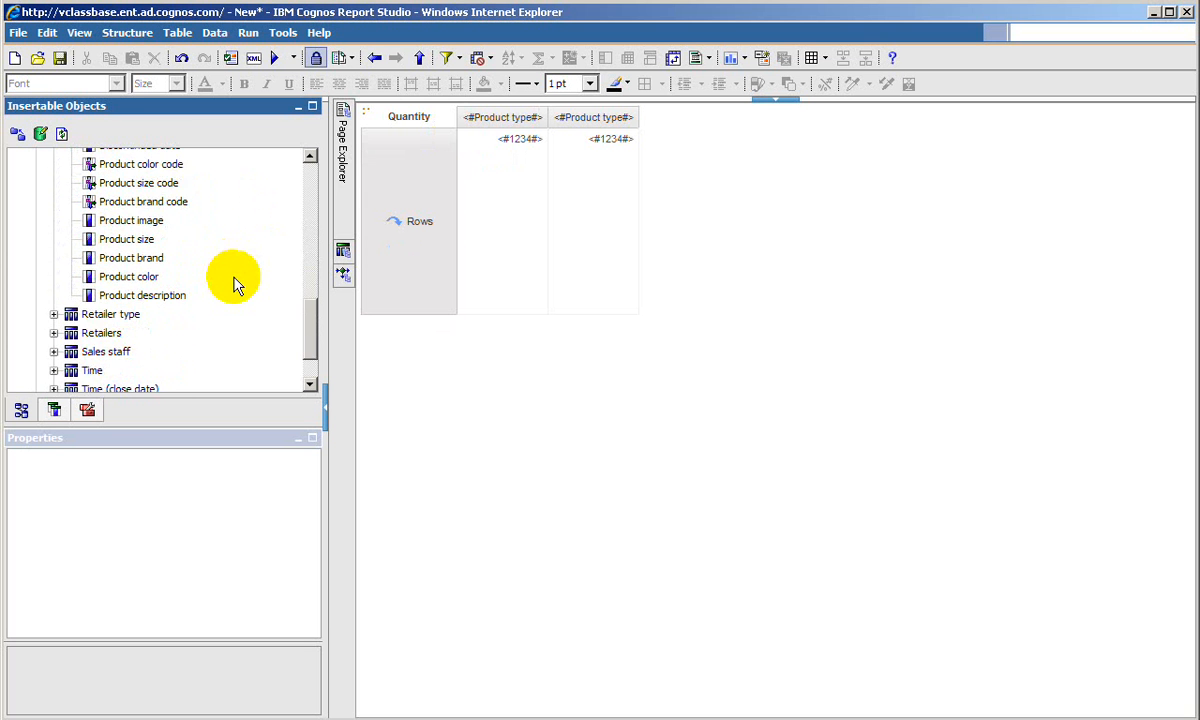
pyautogui.scroll(2, 236, 281)
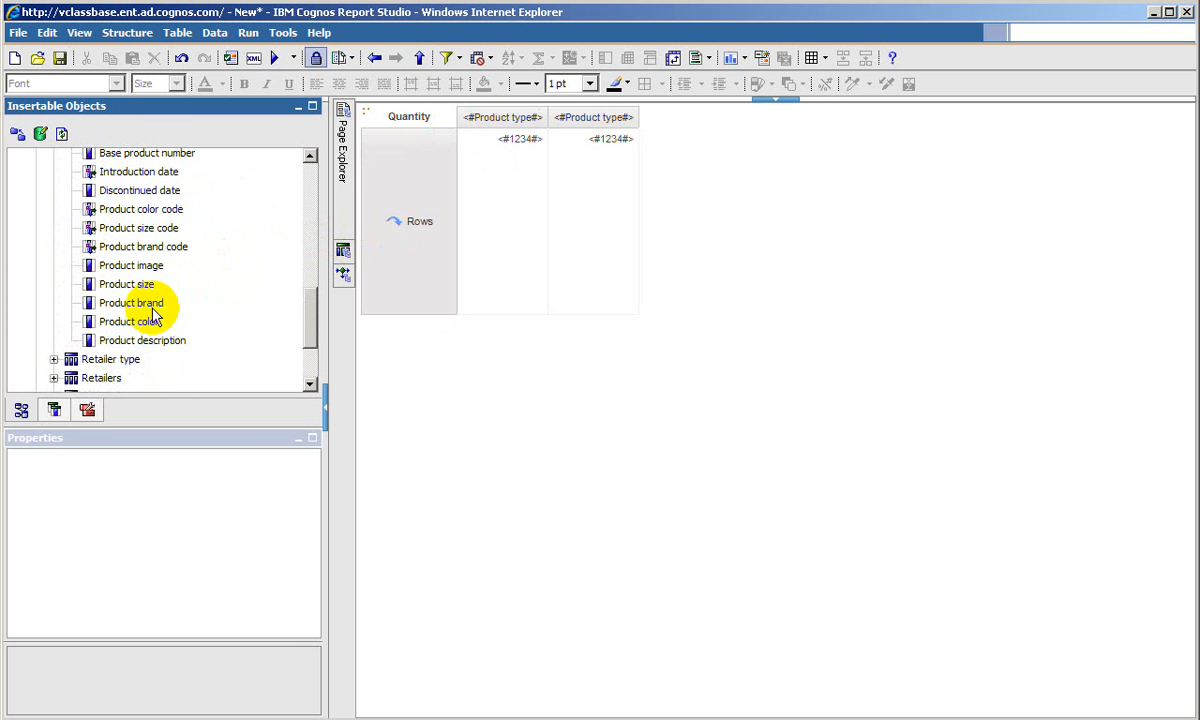
pyautogui.scroll(-3, 263, 276)
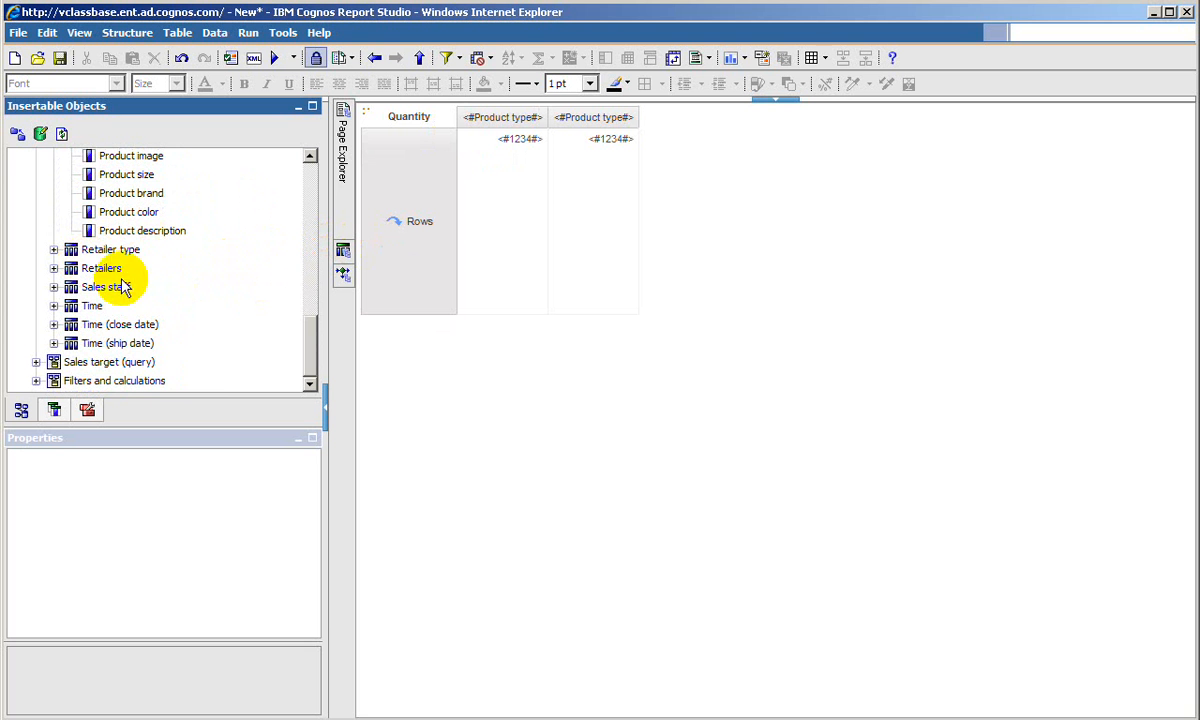
pyautogui.click(54, 270)
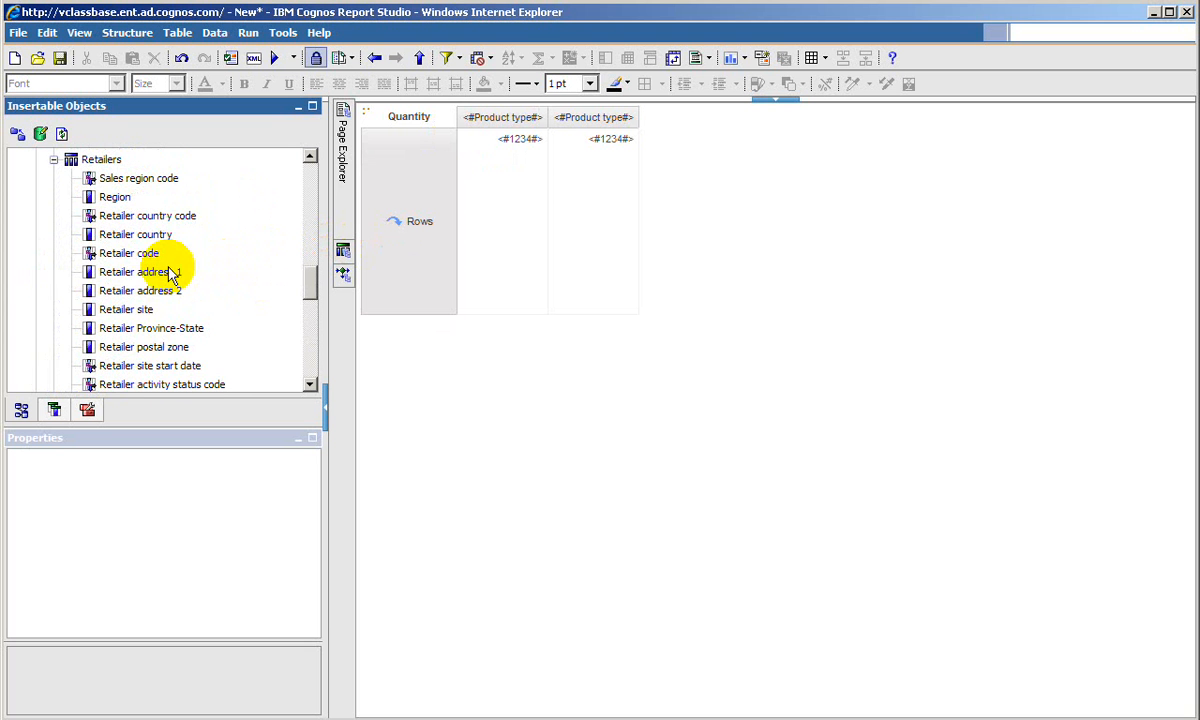
pyautogui.scroll(1, 201, 260)
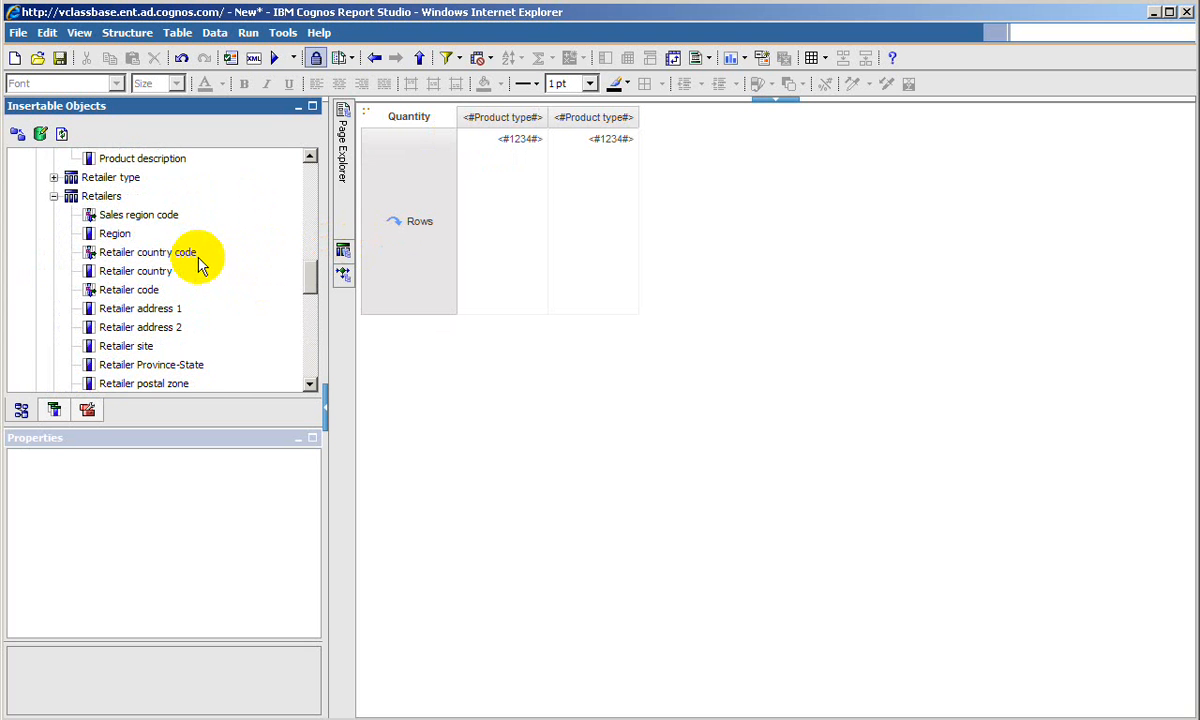
pyautogui.click(54, 177)
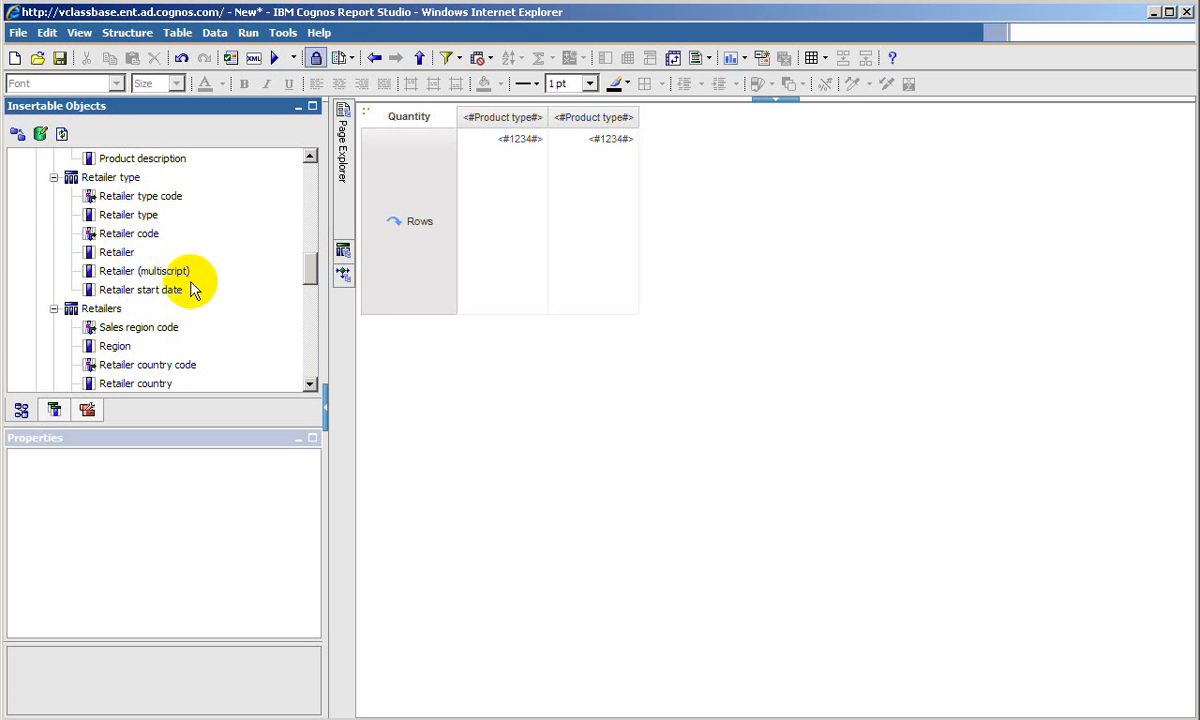
pyautogui.scroll(-5, 193, 289)
pyautogui.scroll(2, 170, 270)
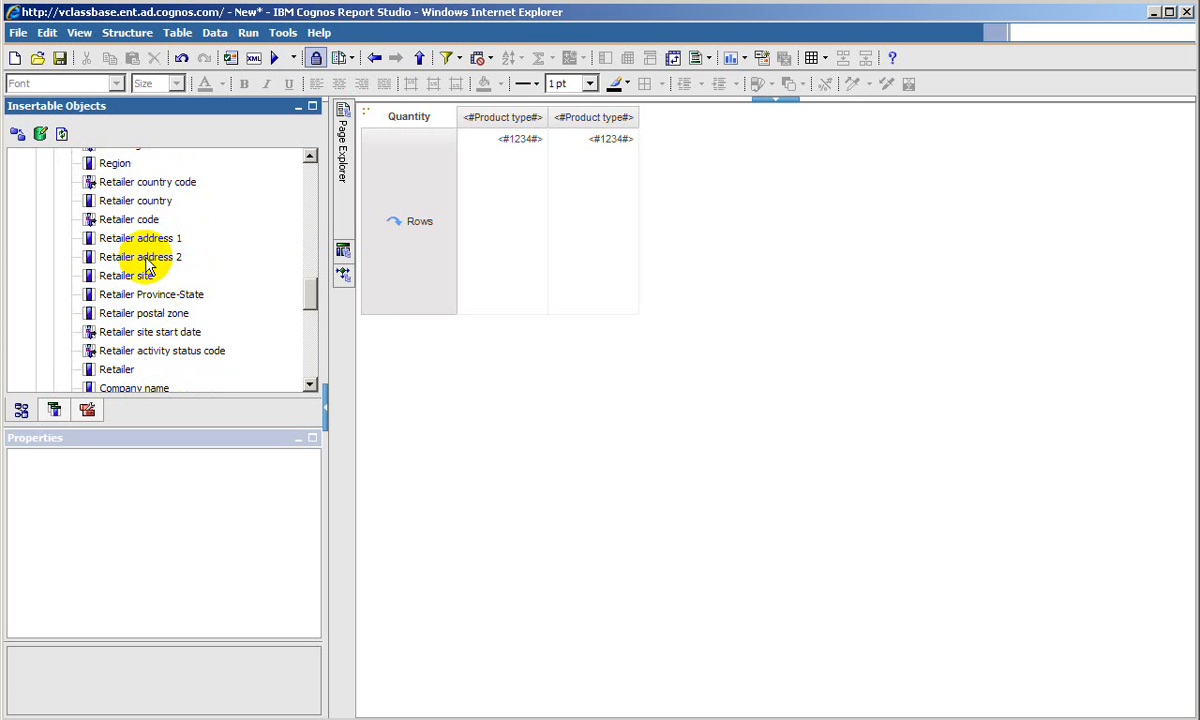
pyautogui.moveTo(130, 200); pyautogui.dragTo(415, 200)
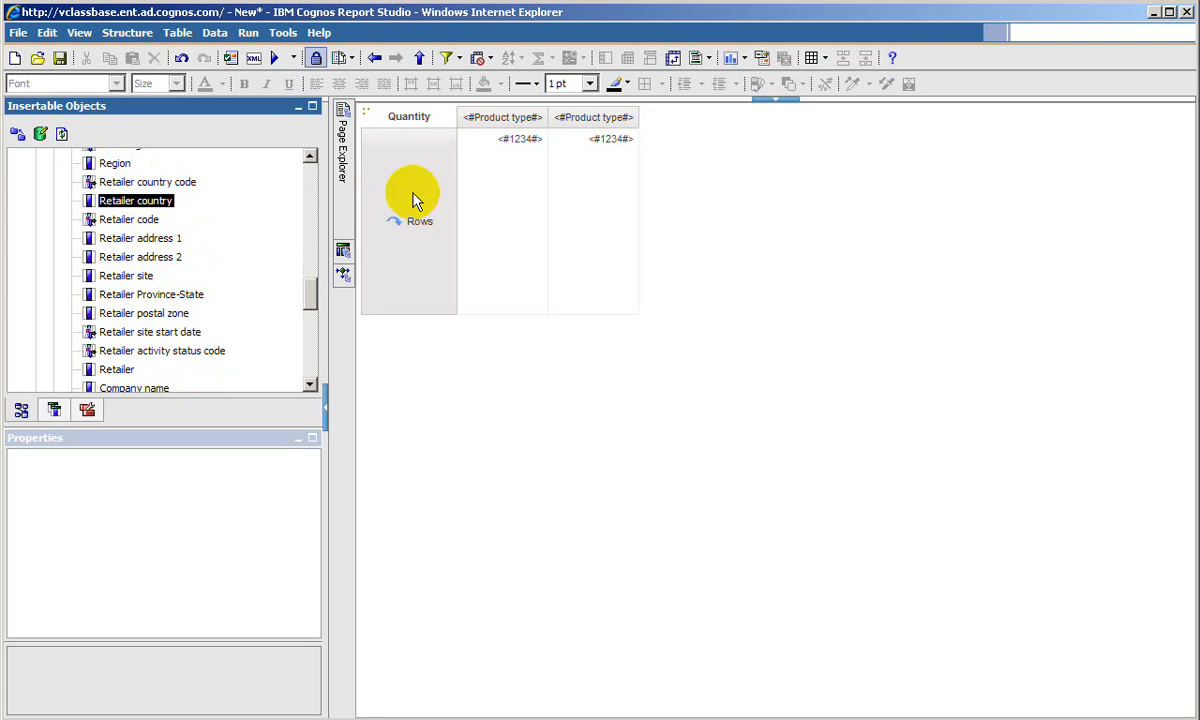
# - Select the whole crosstab, run the report, view its output maximized, and close the viewer
pyautogui.click(366, 114)
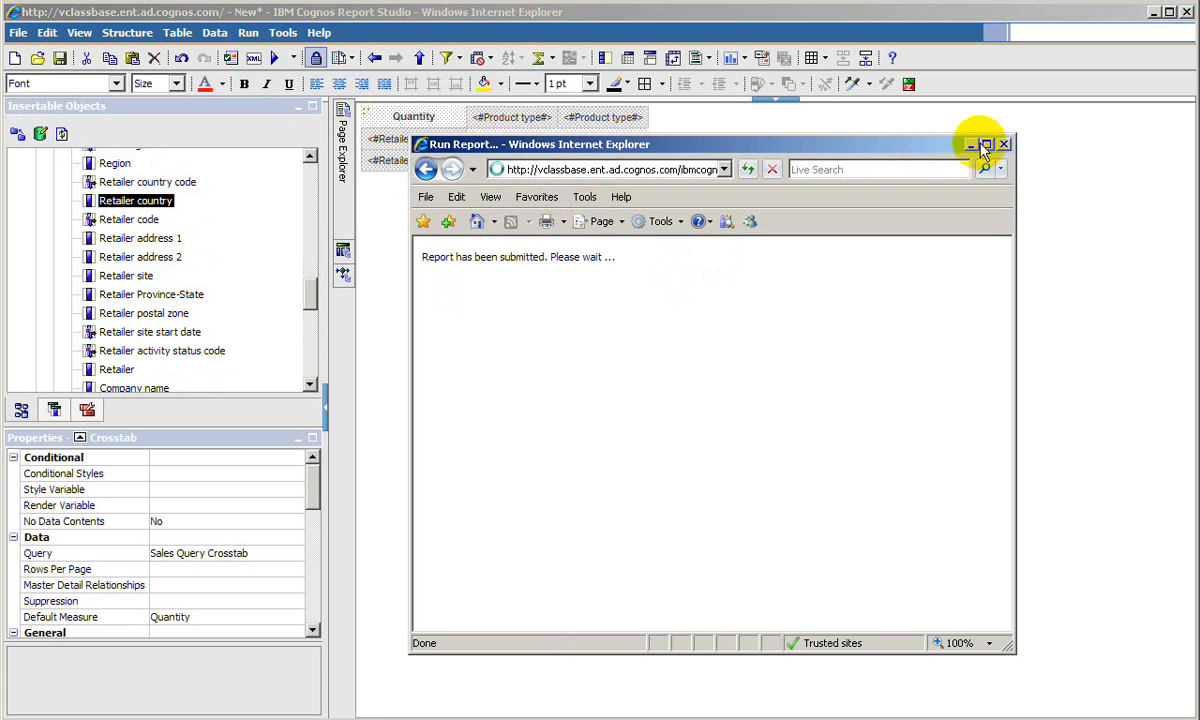
pyautogui.click(986, 144)
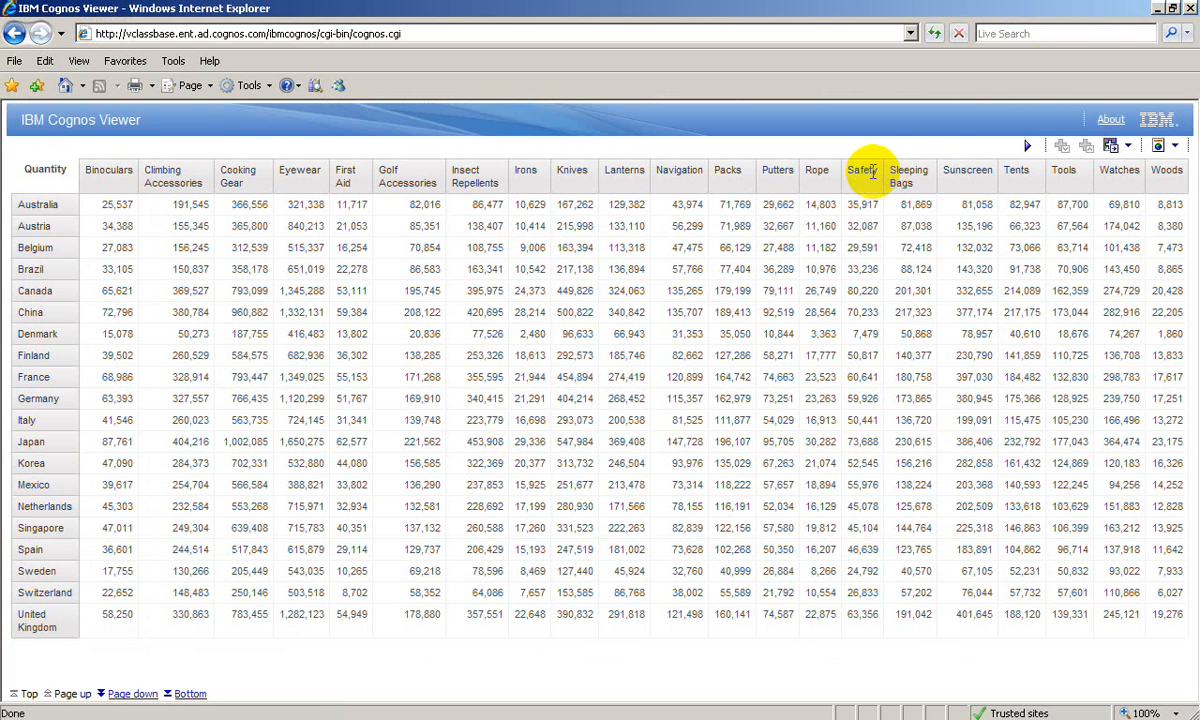
pyautogui.click(1191, 10)
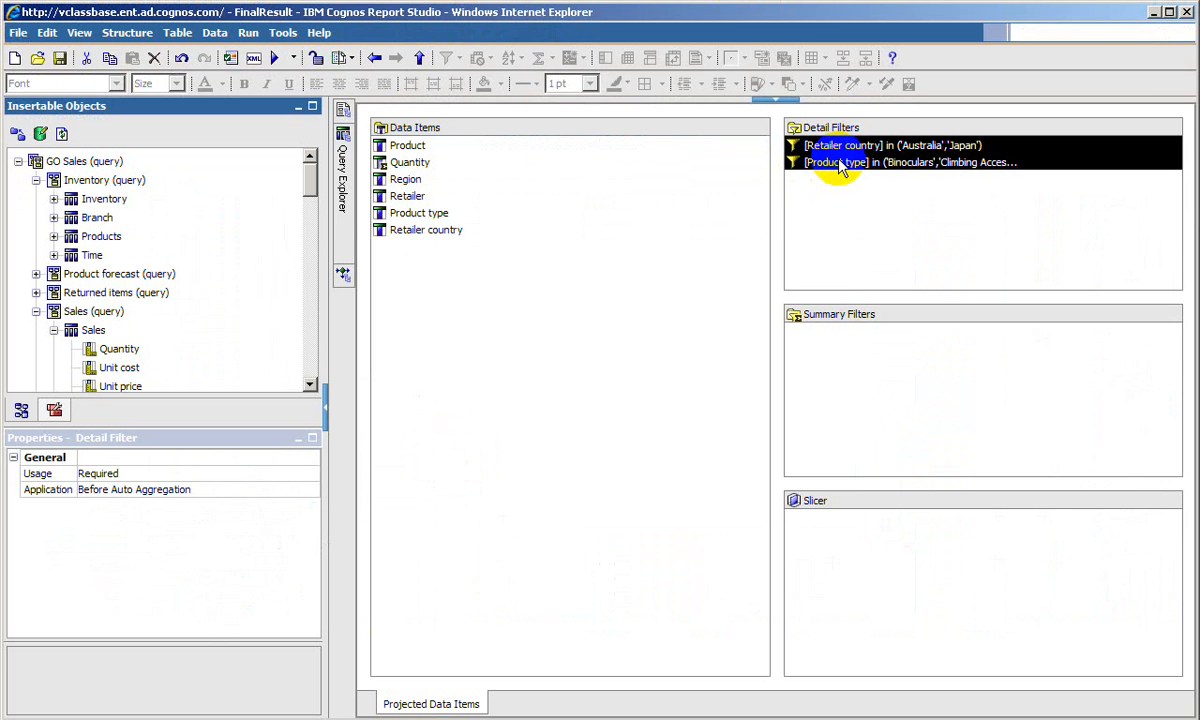
# - Copy the Retailer country and Product type detail filters from the FinalResult report into the Sales Query Crosstab query's detail filters
pyautogui.rightClick(838, 163)
pyautogui.click(876, 186)
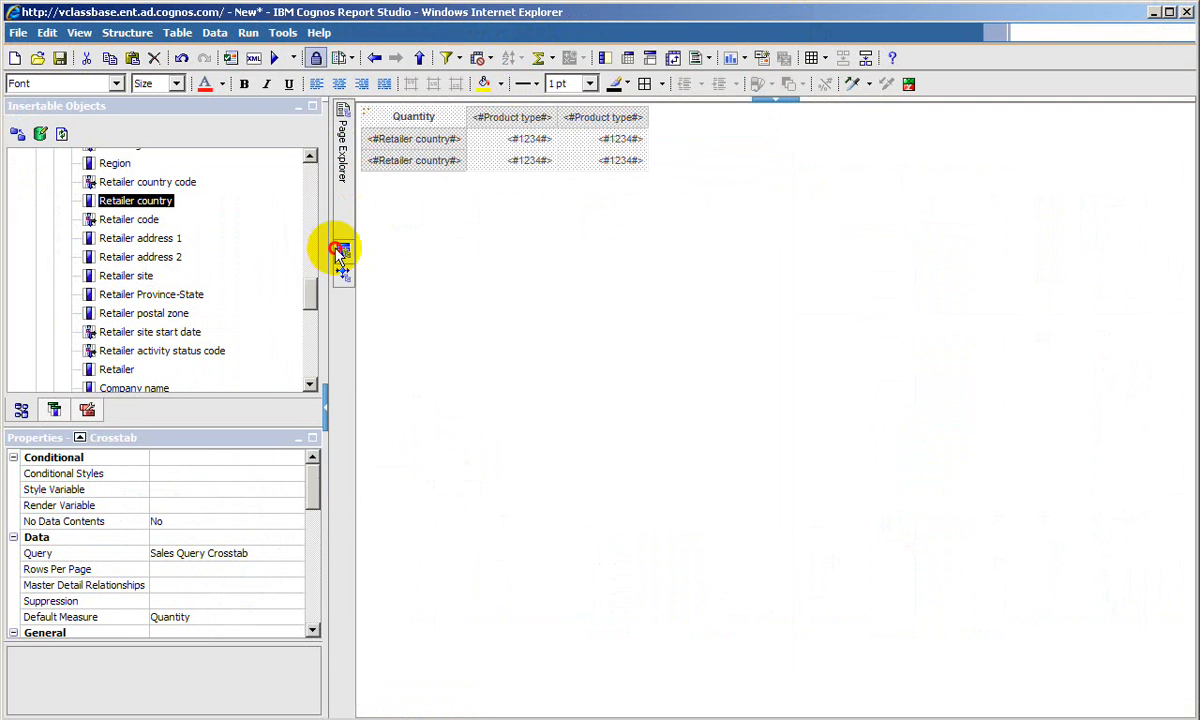
pyautogui.click(340, 250)
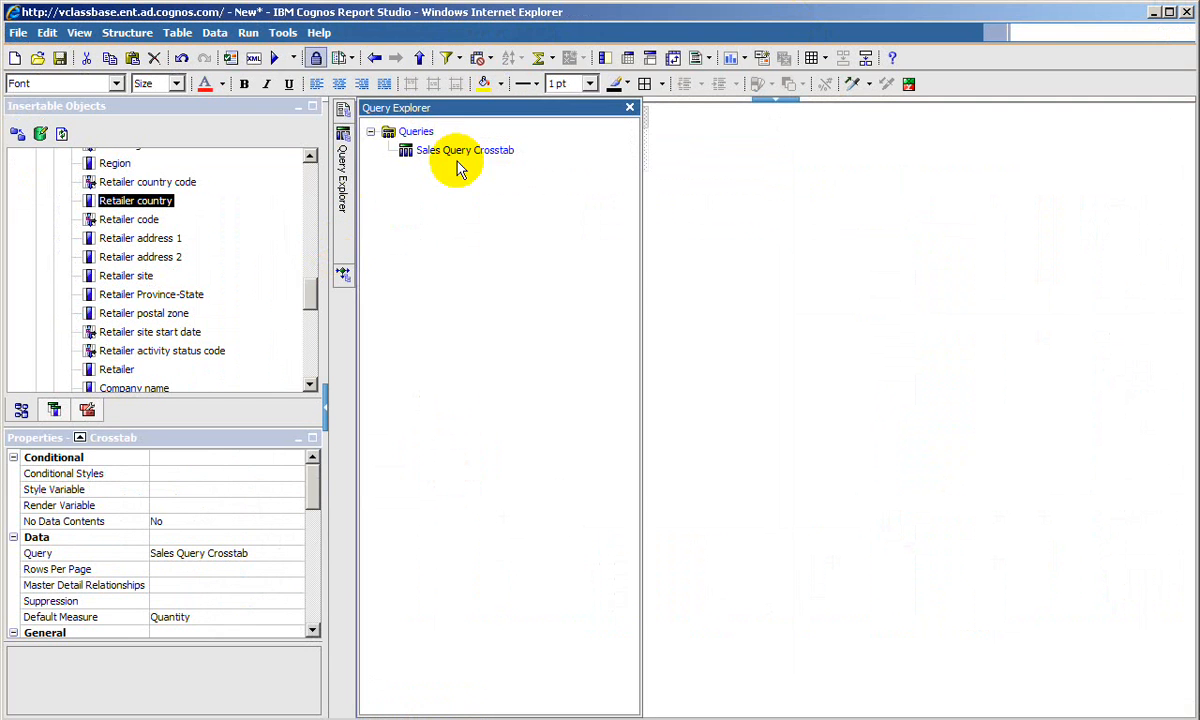
pyautogui.click(455, 150)
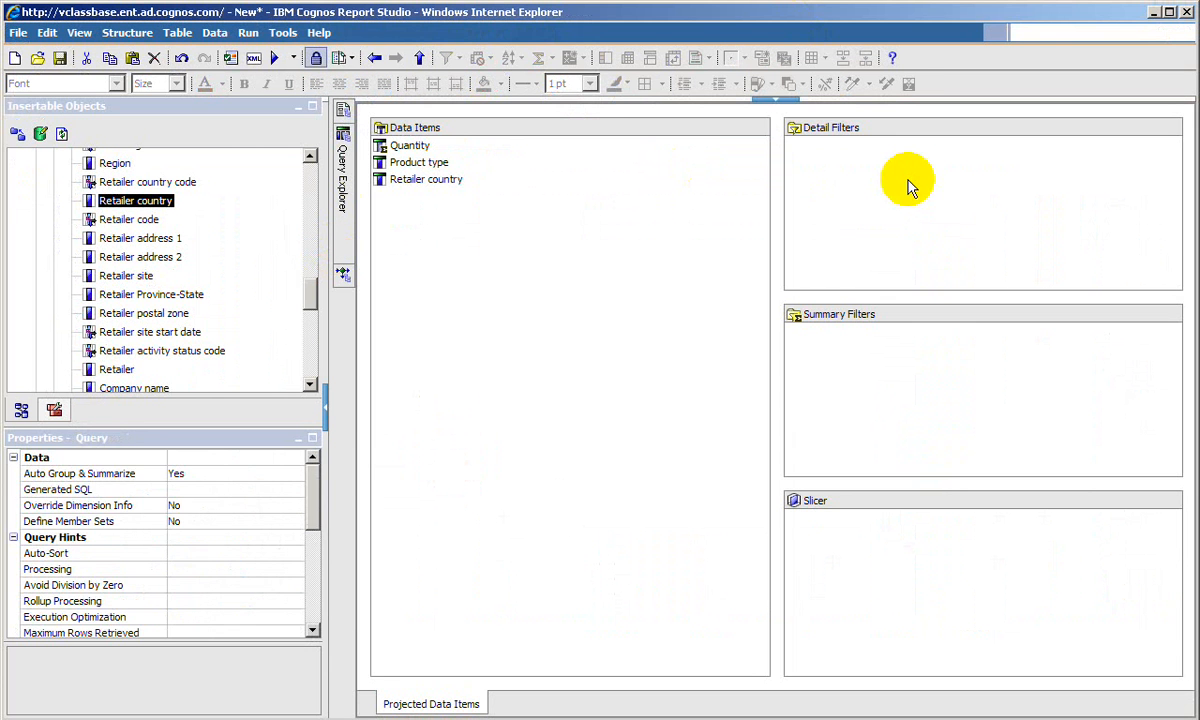
pyautogui.rightClick(908, 186)
pyautogui.click(935, 220)
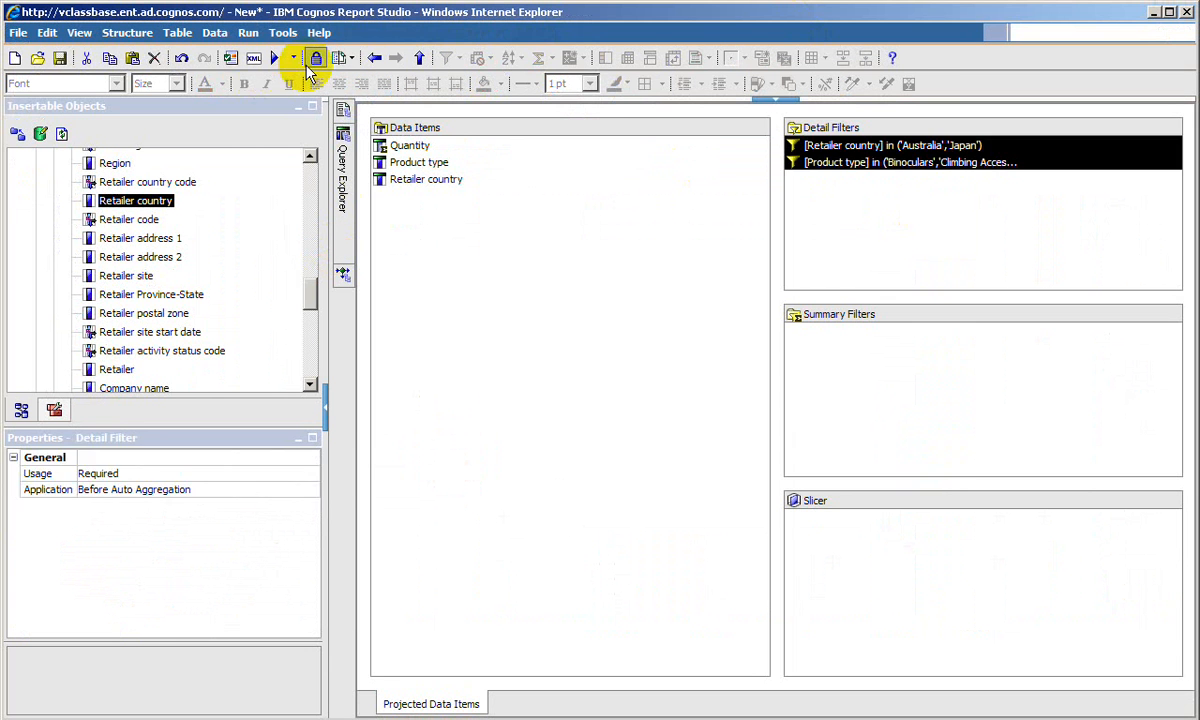
# - Run the report with the detail filters applied, close its output, and return to the report page
pyautogui.click(275, 60)
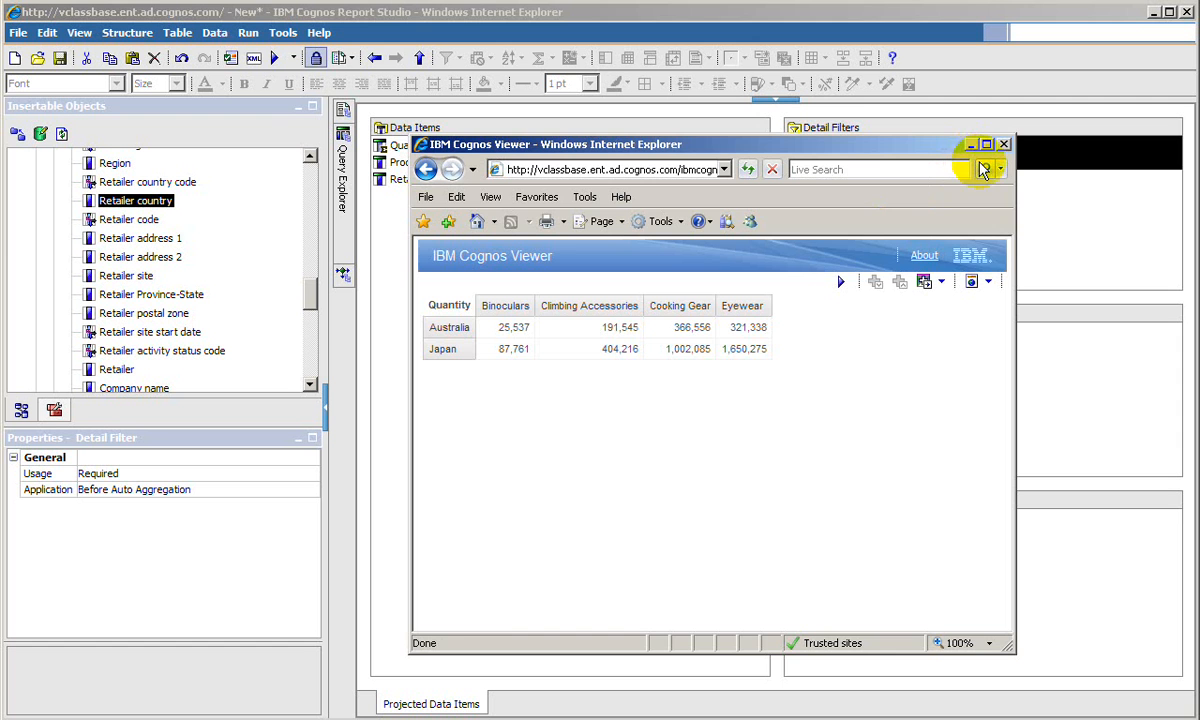
pyautogui.click(1004, 144)
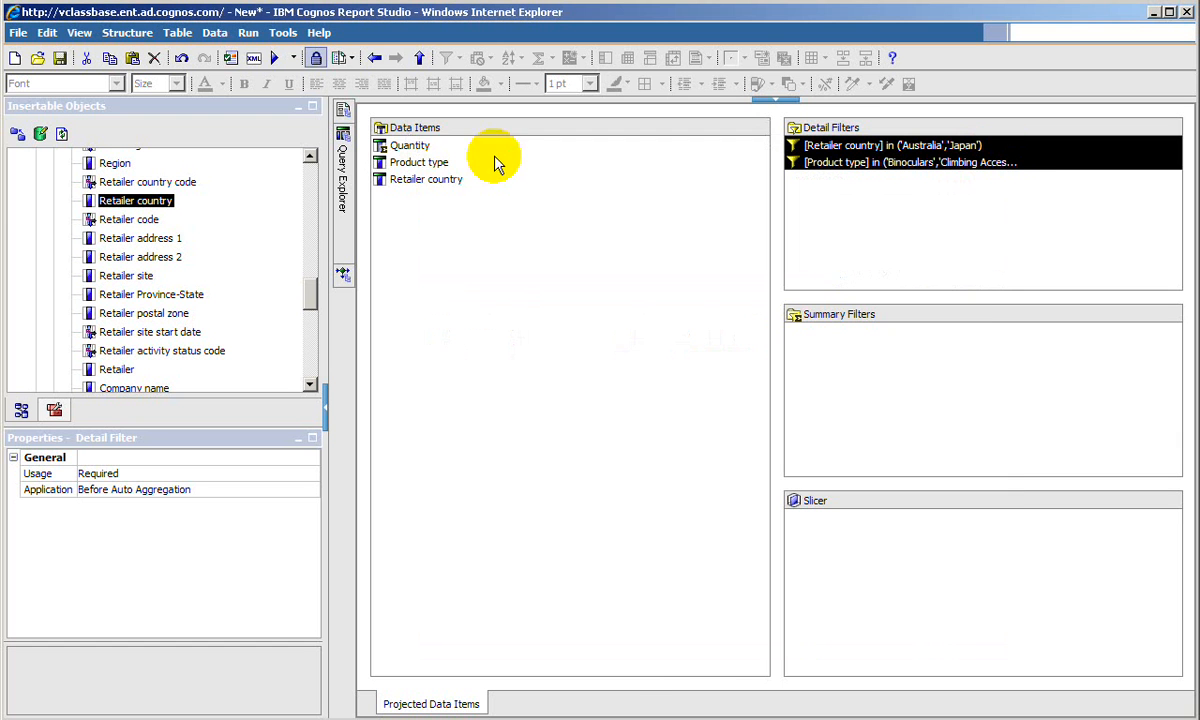
pyautogui.click(341, 108)
pyautogui.click(424, 150)
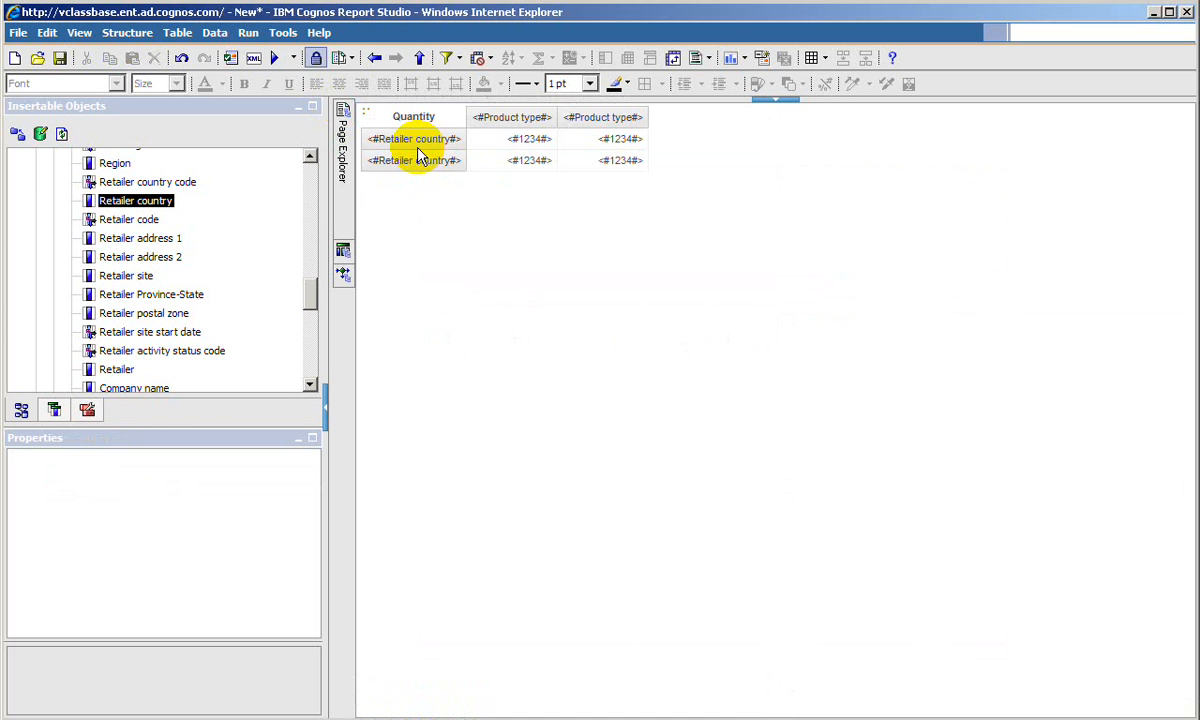
# - Select the crosstab intersection cells and open their Conditional Styles settings
pyautogui.click(497, 162)
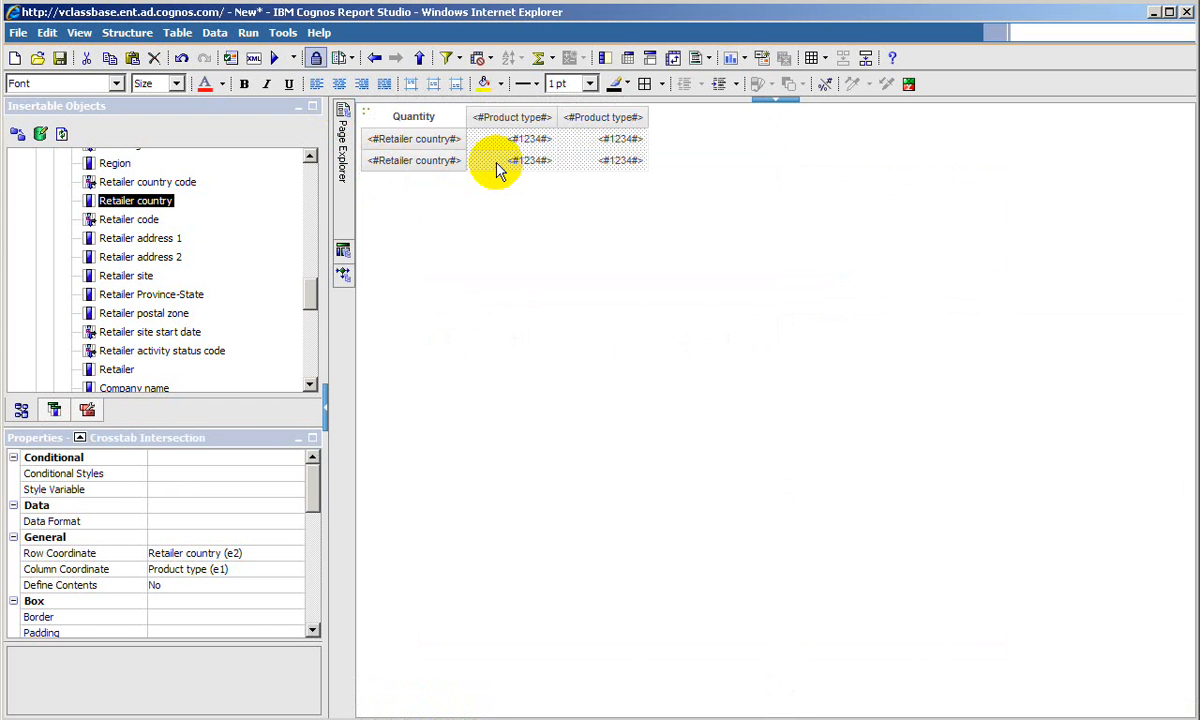
pyautogui.click(430, 163)
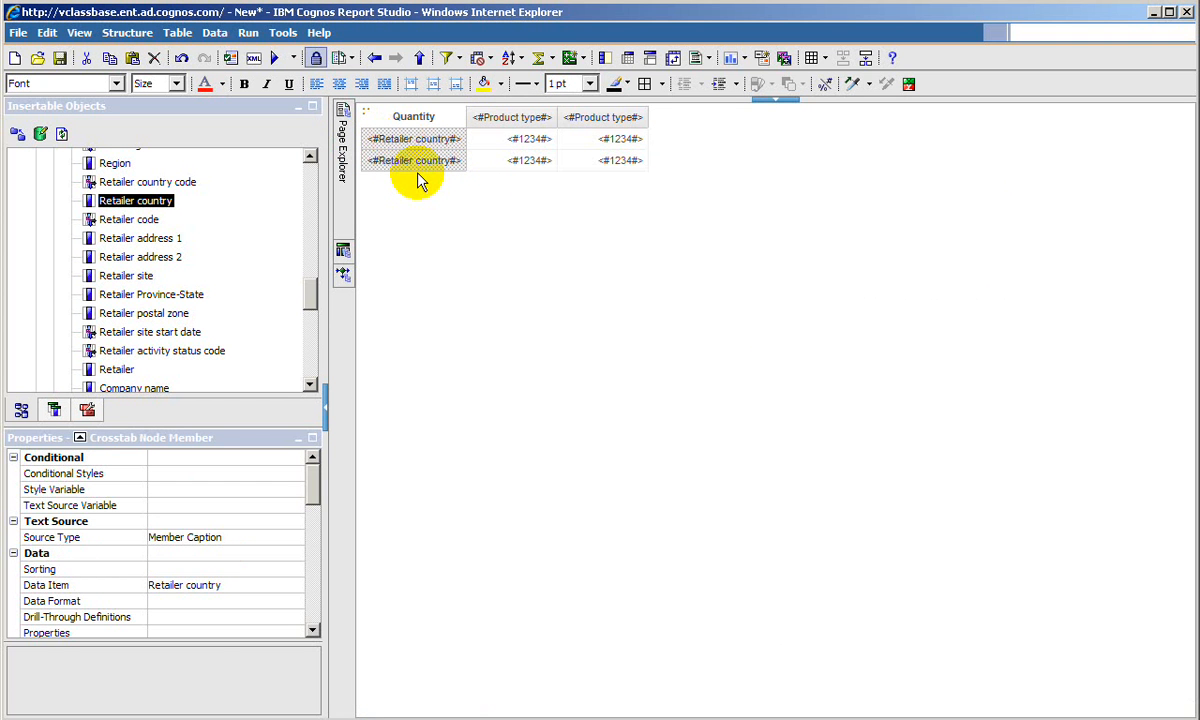
pyautogui.click(494, 163)
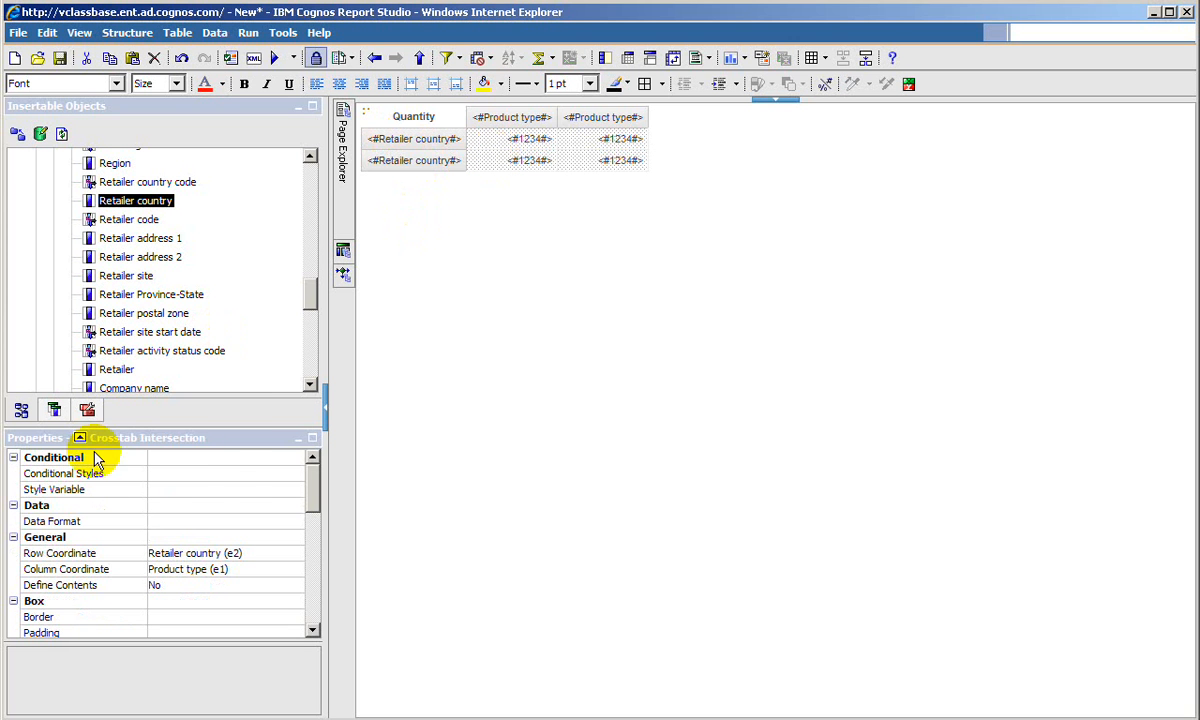
pyautogui.click(231, 478)
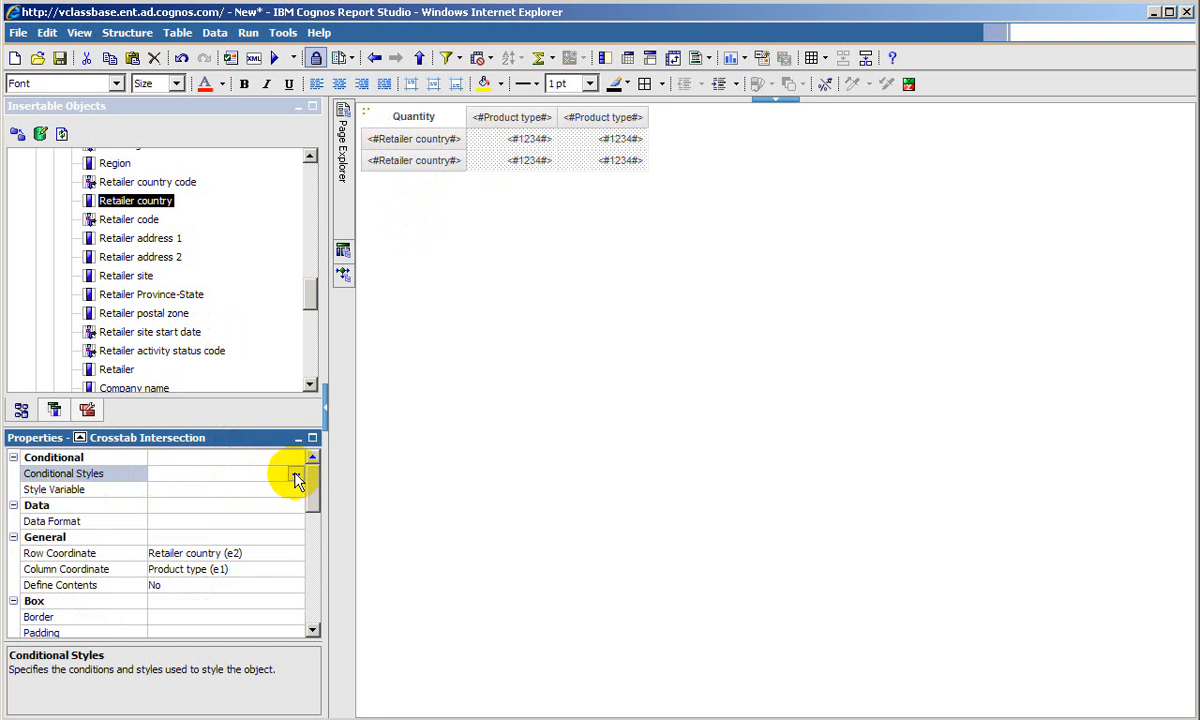
pyautogui.click(423, 162)
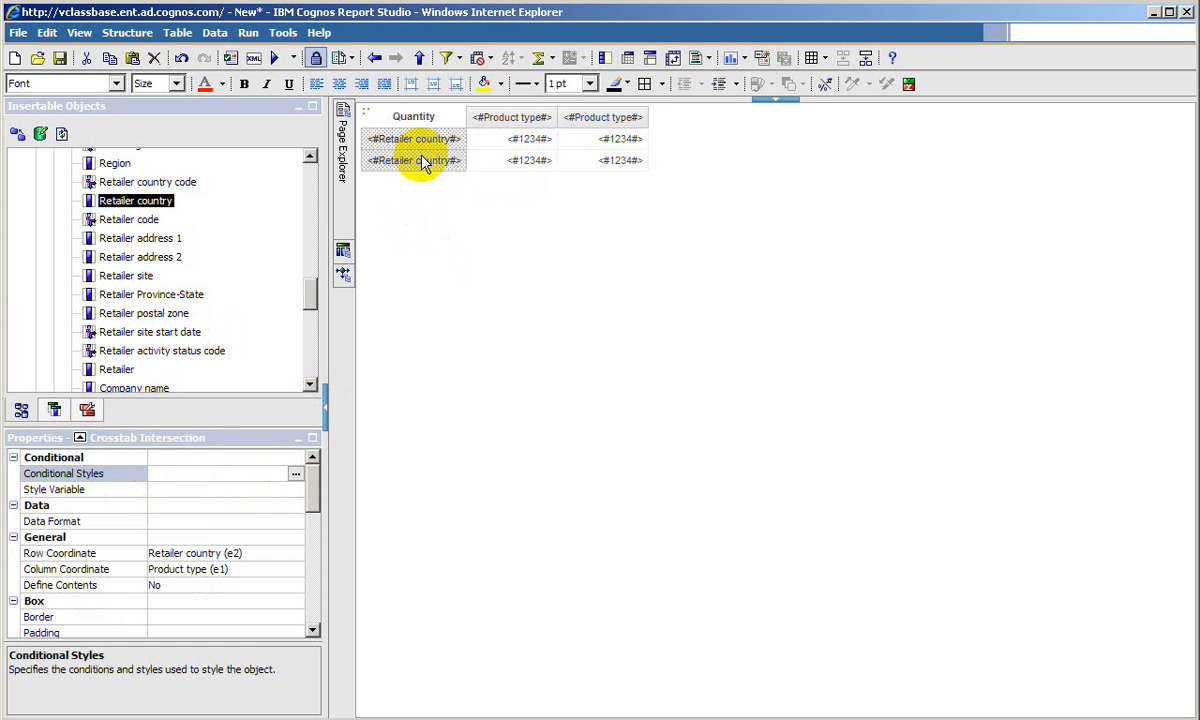
pyautogui.click(575, 153)
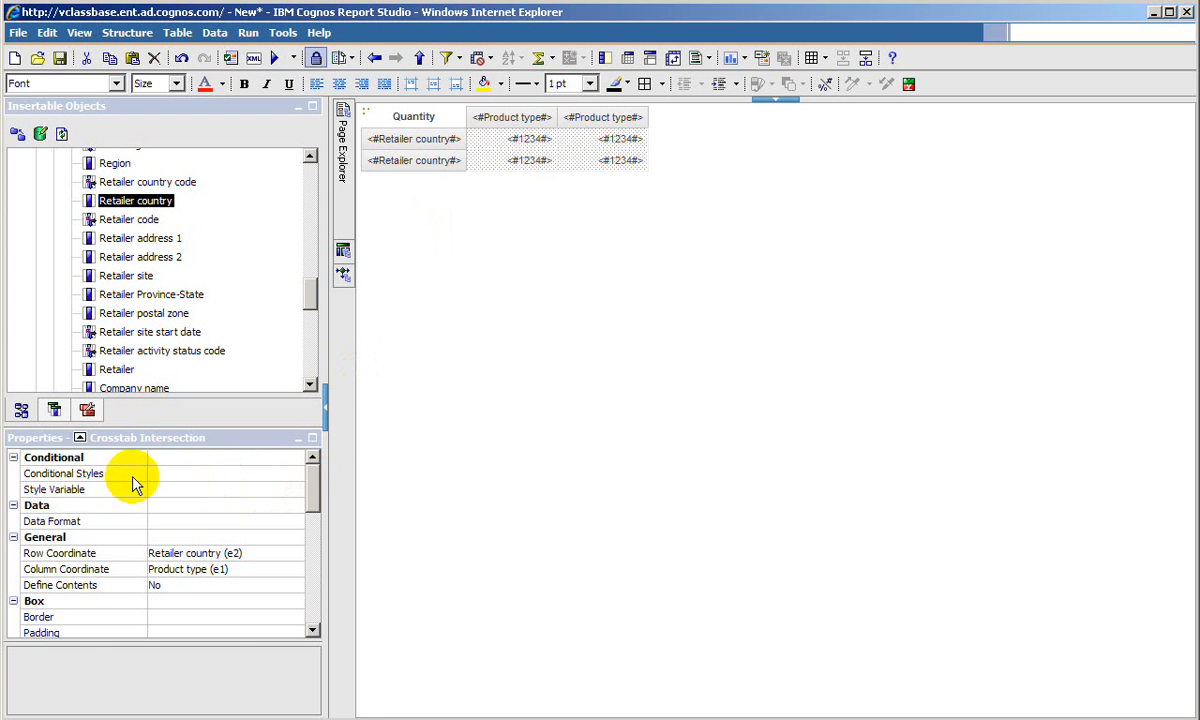
pyautogui.click(289, 476)
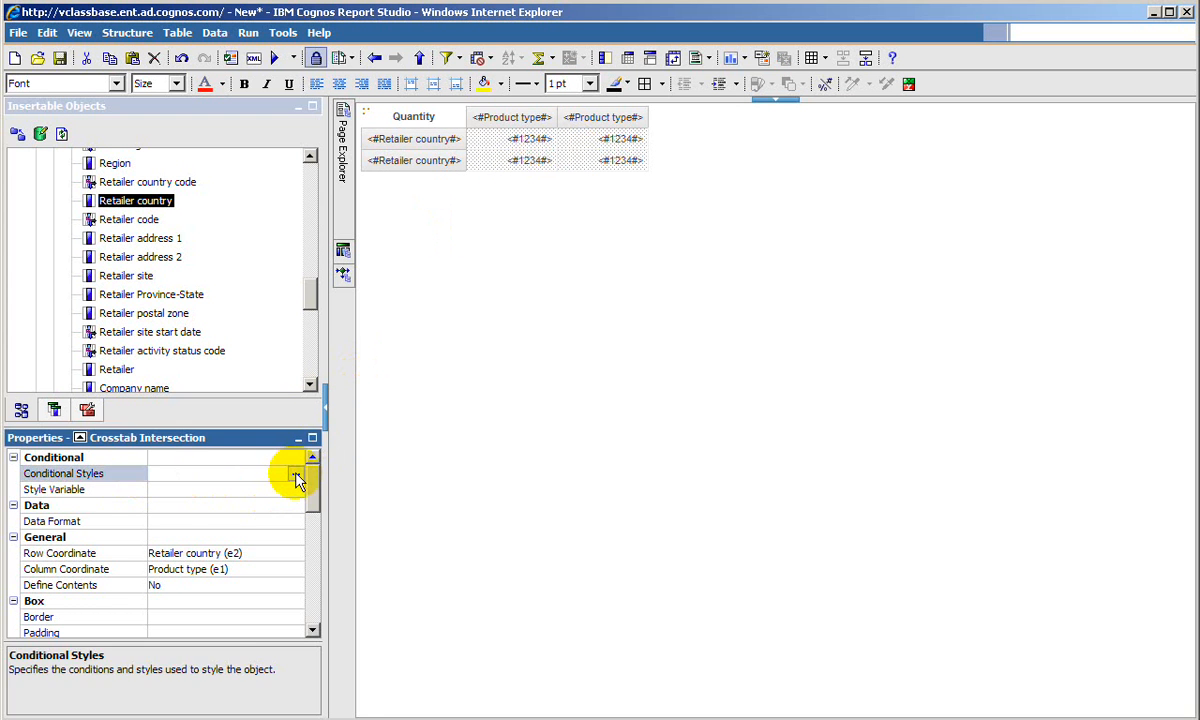
pyautogui.click(295, 474)
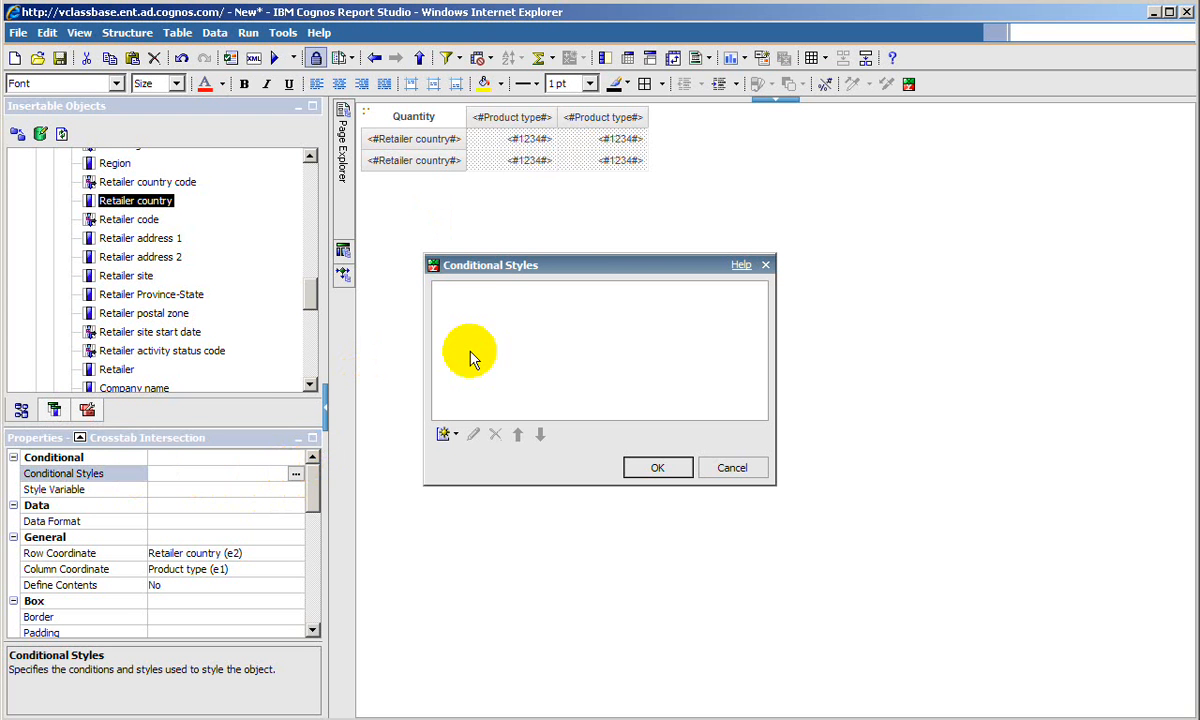
# - Create a new conditional style of the Numeric Range type based on the Quantity data item
pyautogui.click(449, 440)
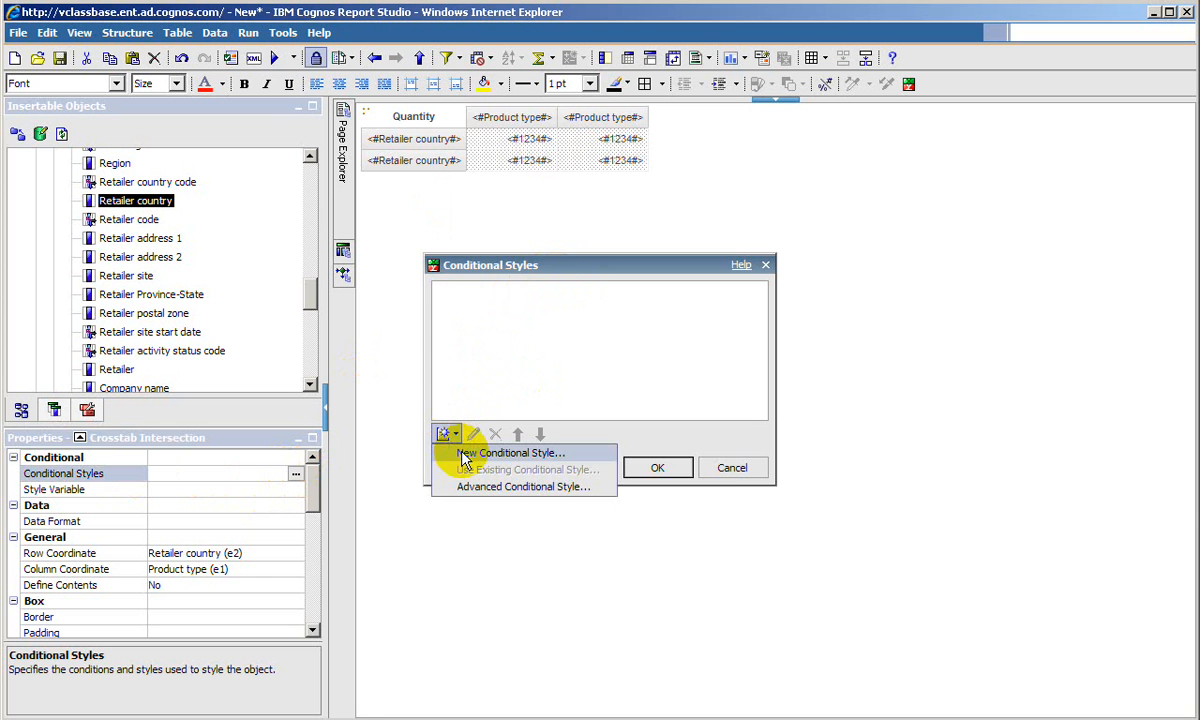
pyautogui.click(463, 455)
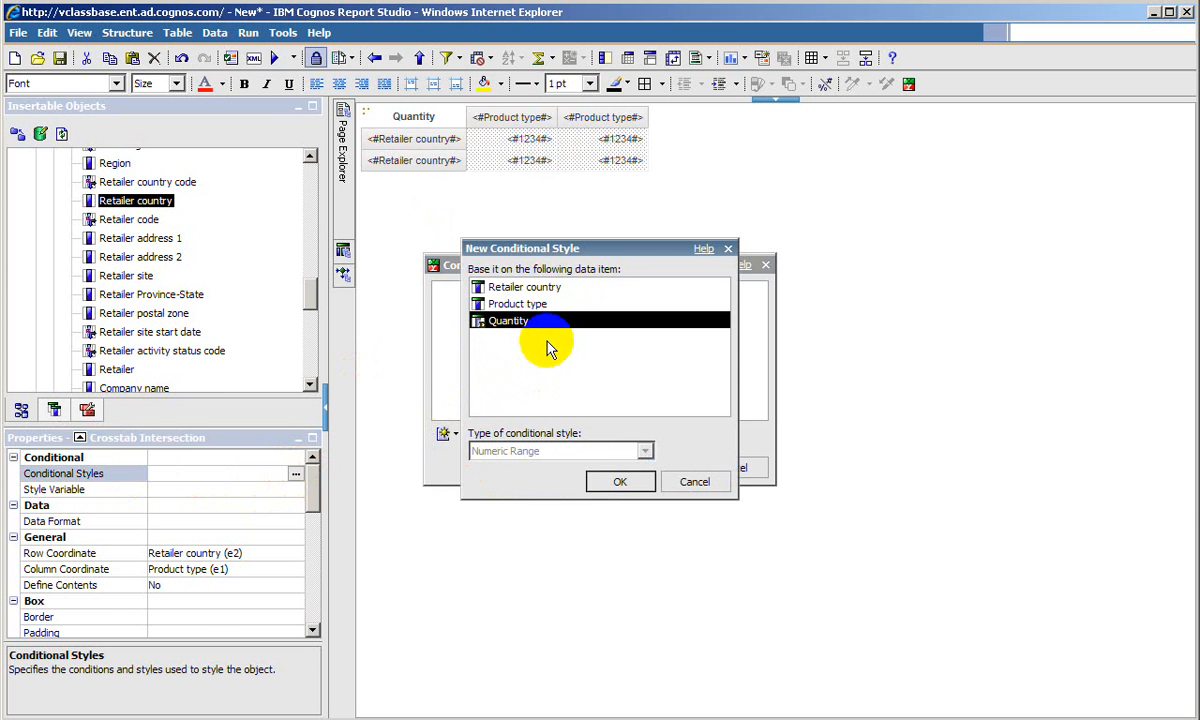
pyautogui.click(515, 305)
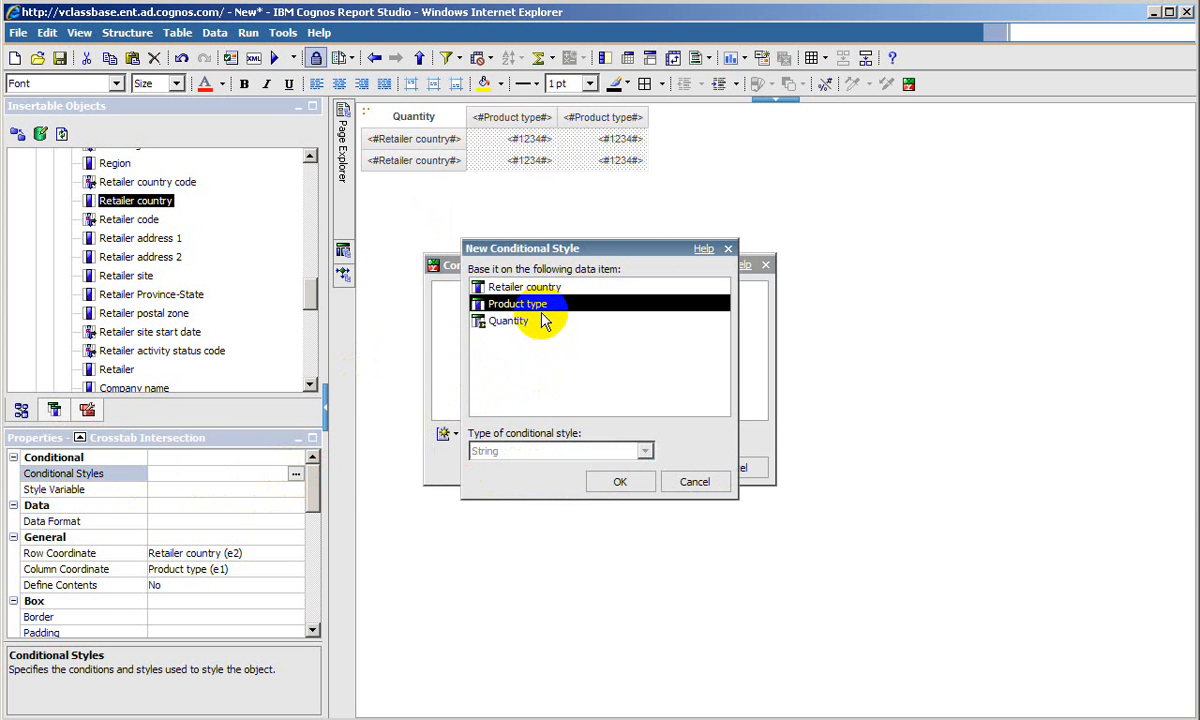
pyautogui.click(498, 322)
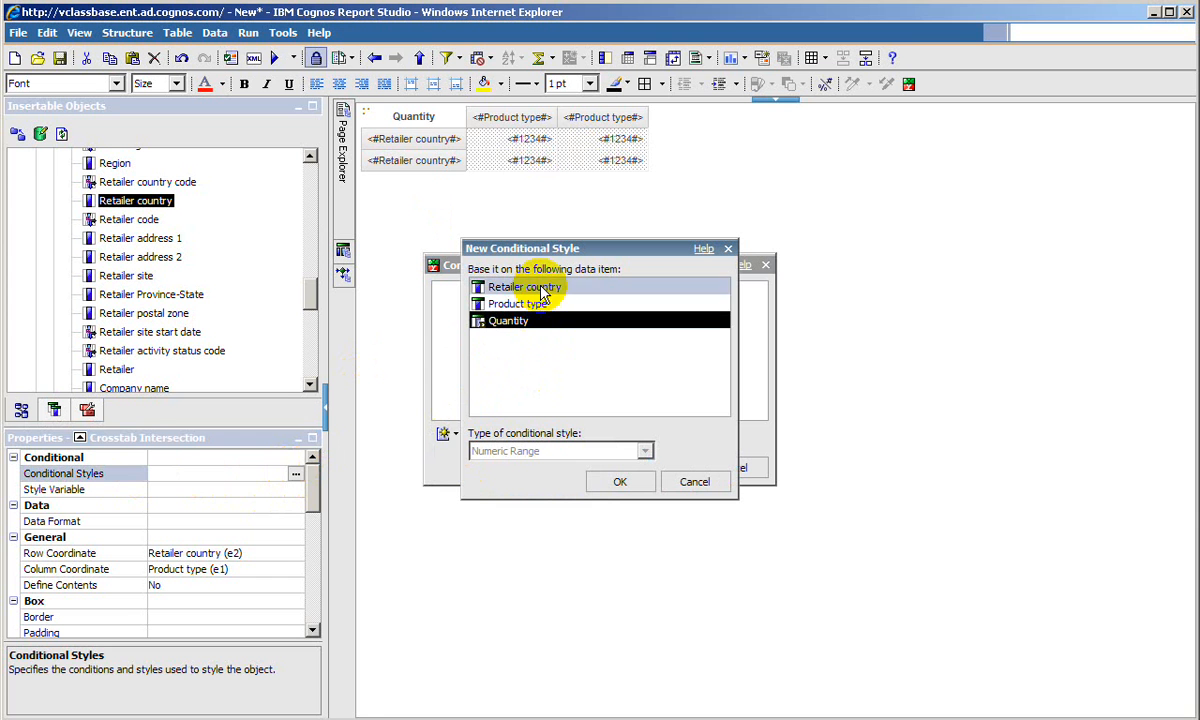
pyautogui.click(543, 289)
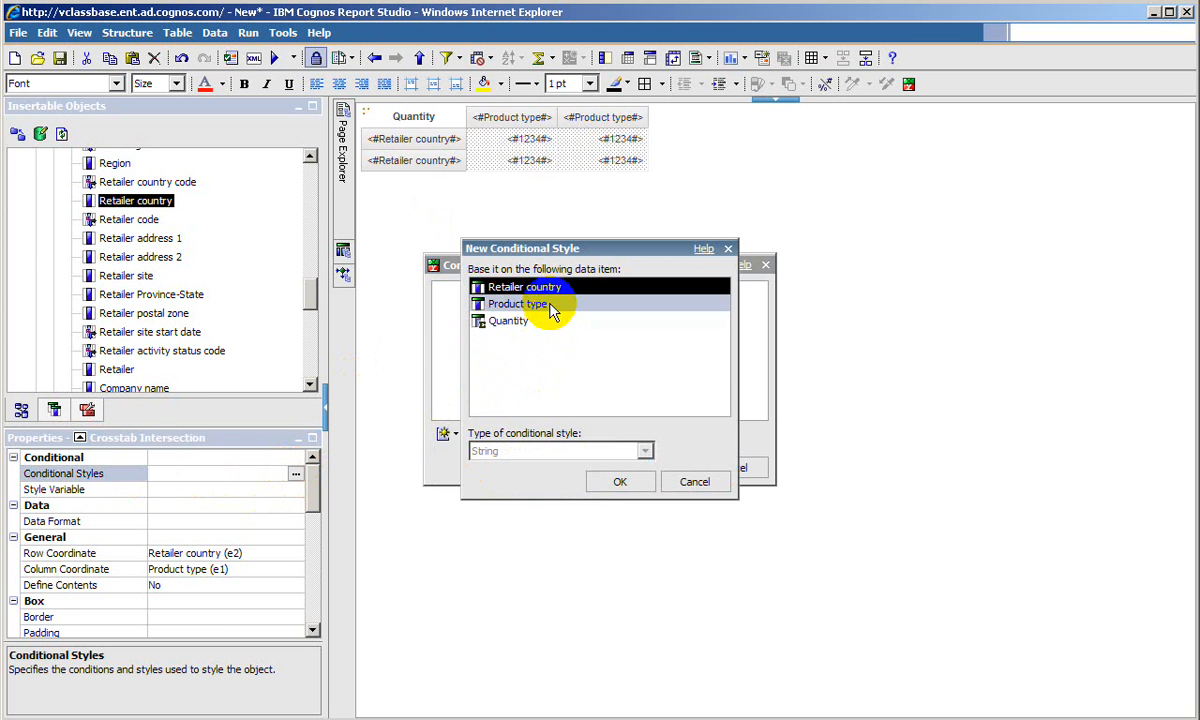
pyautogui.click(550, 306)
pyautogui.click(547, 322)
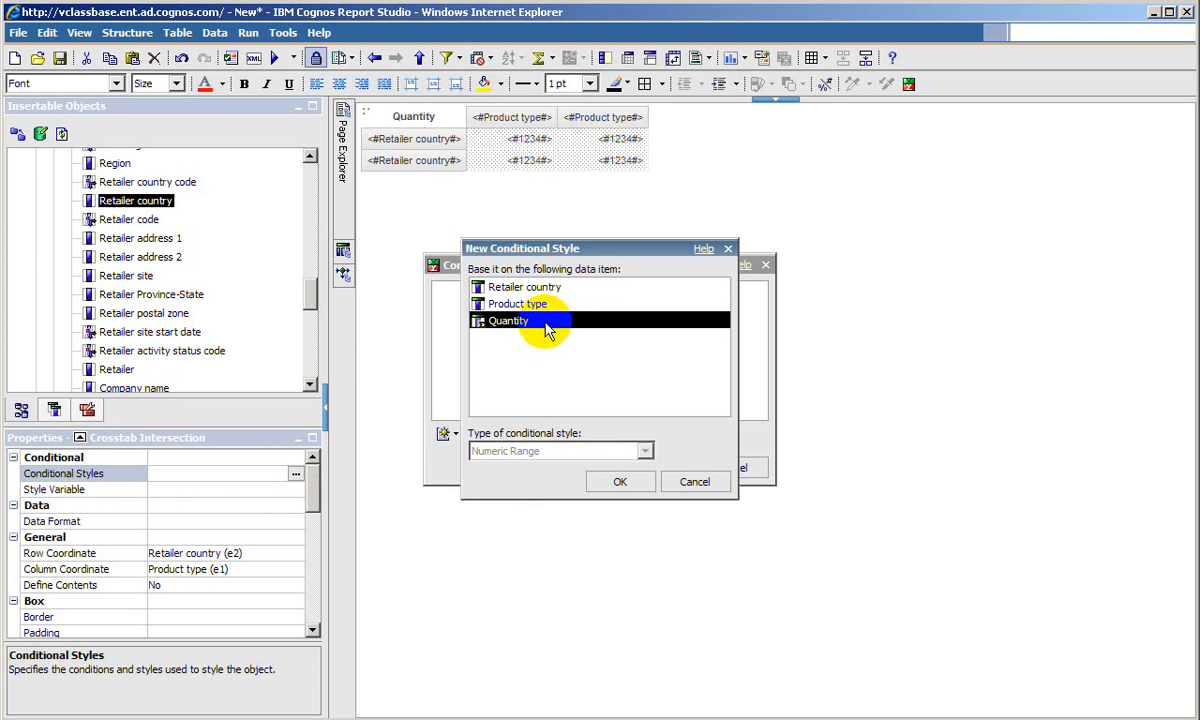
pyautogui.click(620, 481)
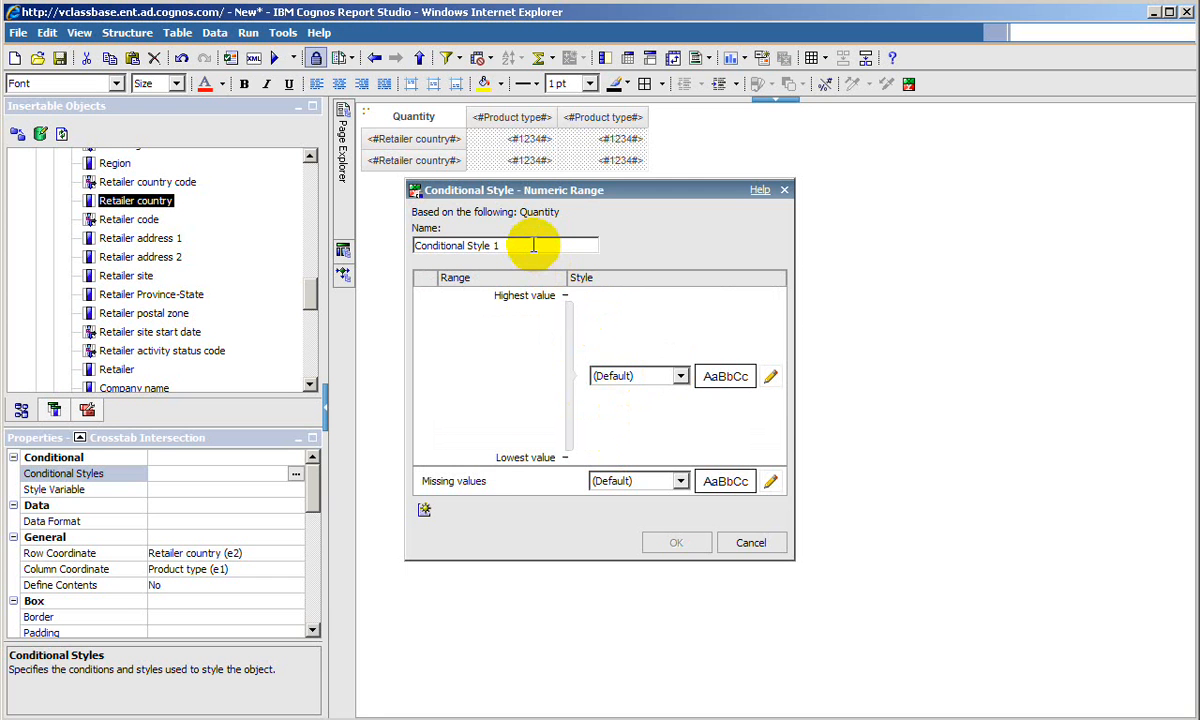
# - Add a threshold value of 50,000 to the numeric range of the conditional style
pyautogui.click(425, 511)
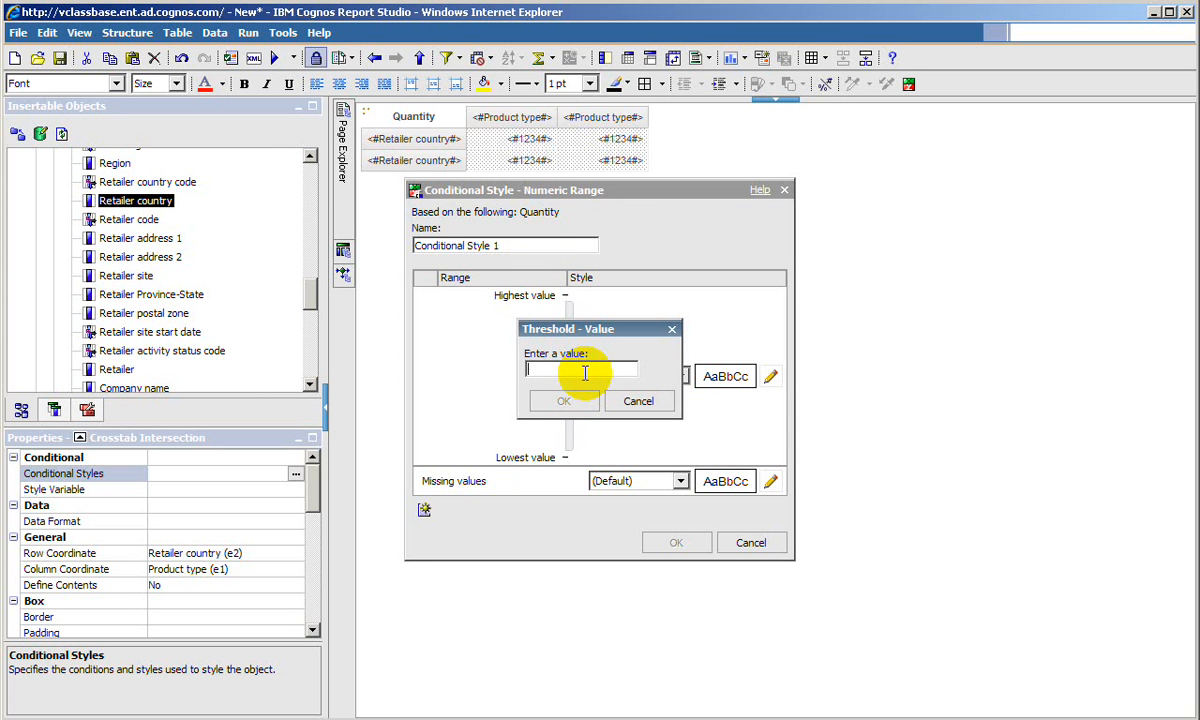
pyautogui.write('50000')
pyautogui.click(590, 402)
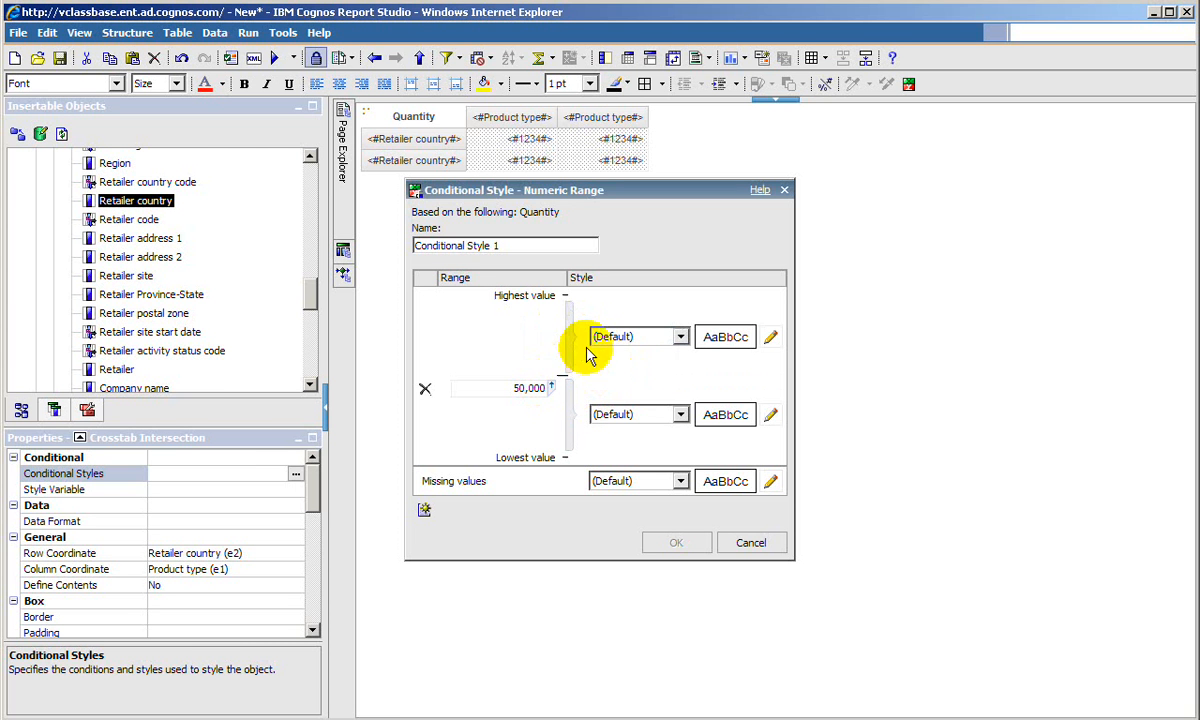
# - Assign the Excellent style to quantities above the 50,000 threshold and the Poor style to those below, and accept the conditional style
pyautogui.click(640, 340)
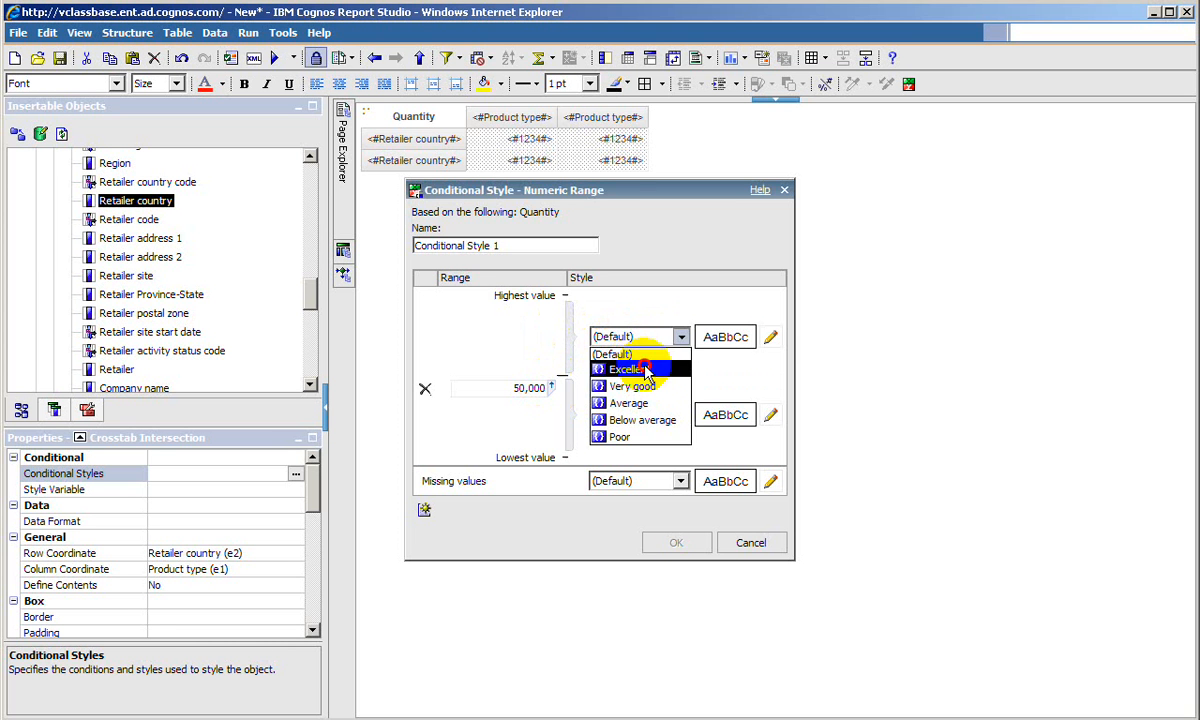
pyautogui.click(640, 370)
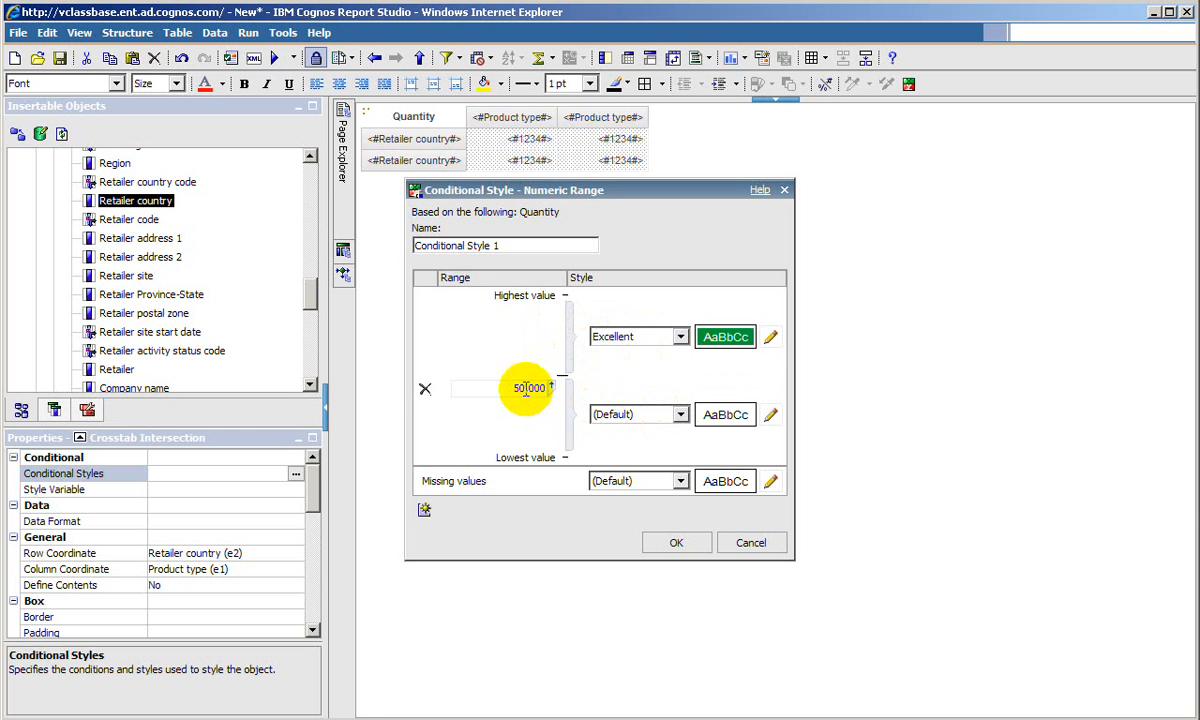
pyautogui.click(632, 414)
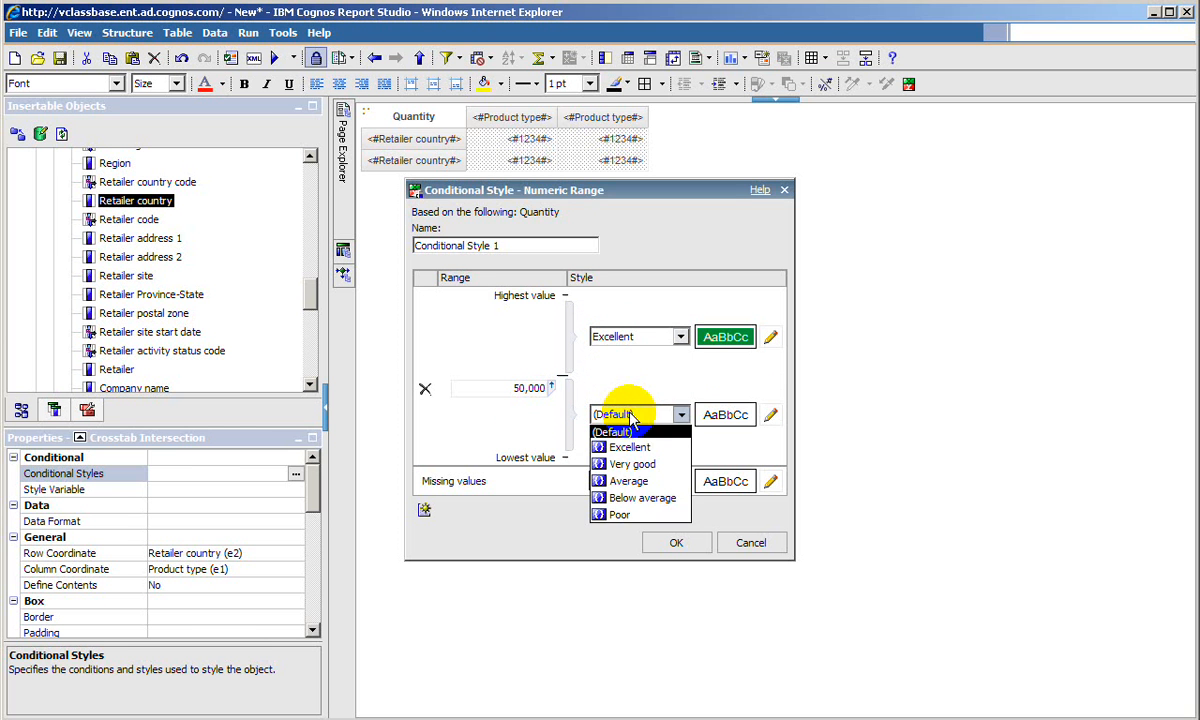
pyautogui.click(622, 514)
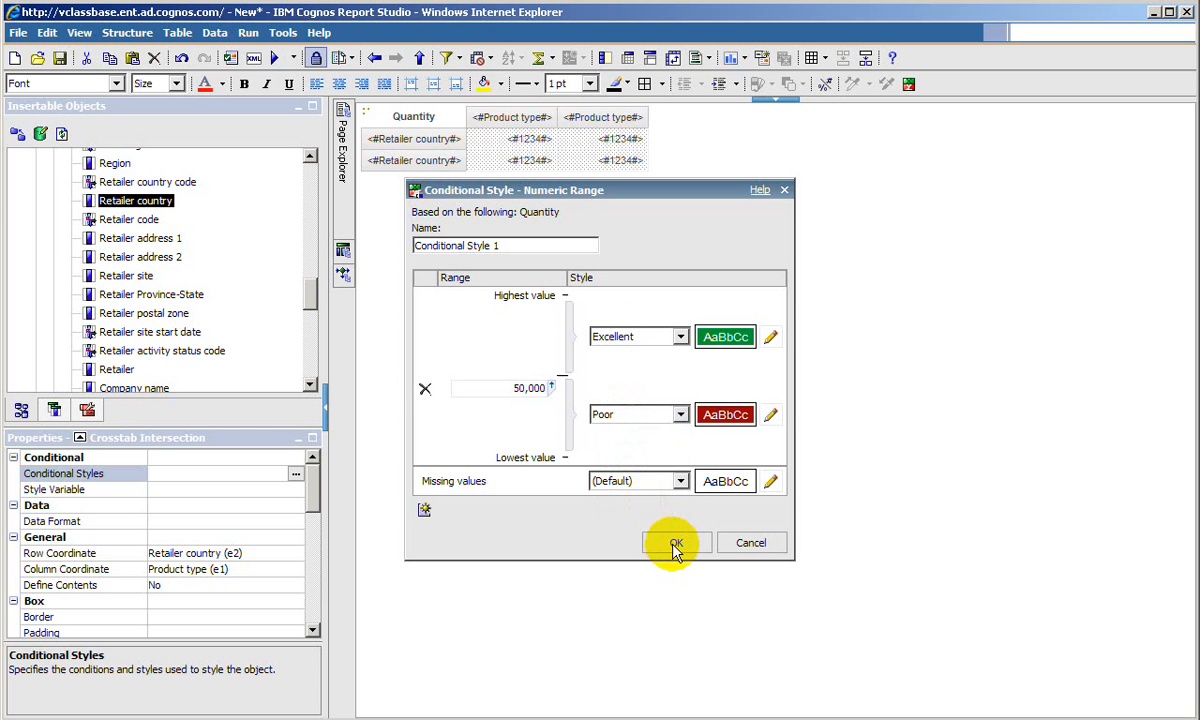
pyautogui.click(676, 543)
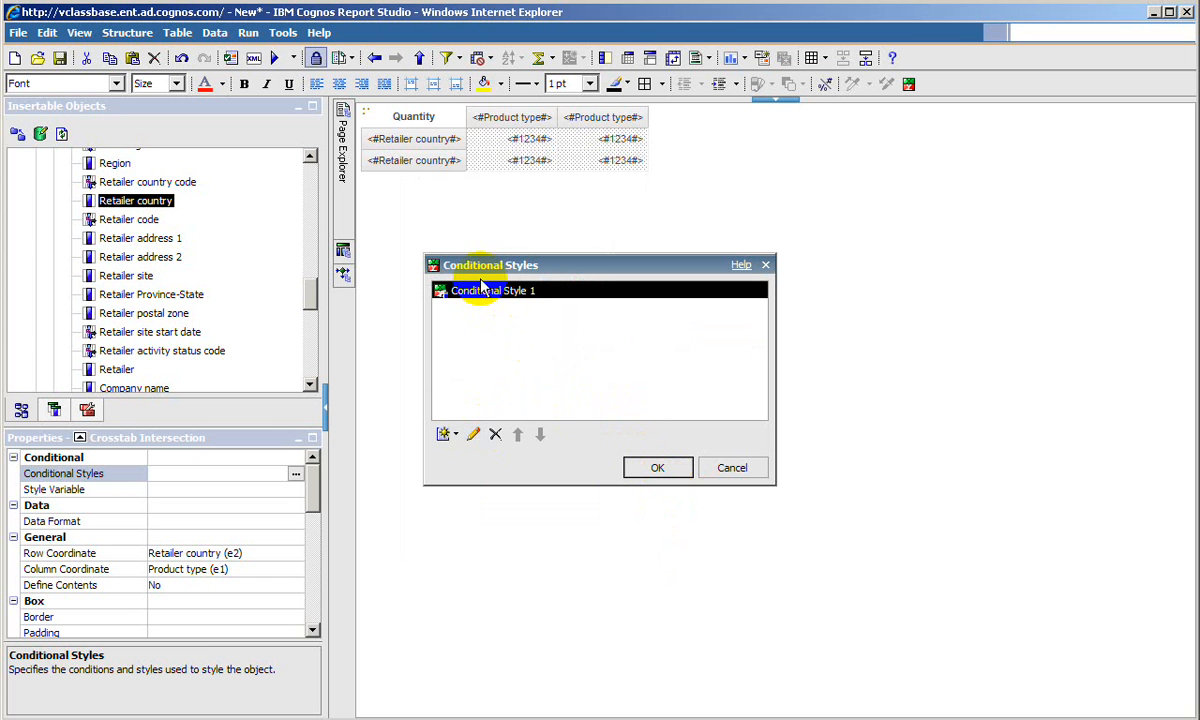
# - Rename the conditional style as Performance and apply it to the crosstab intersection cells
pyautogui.click(475, 434)
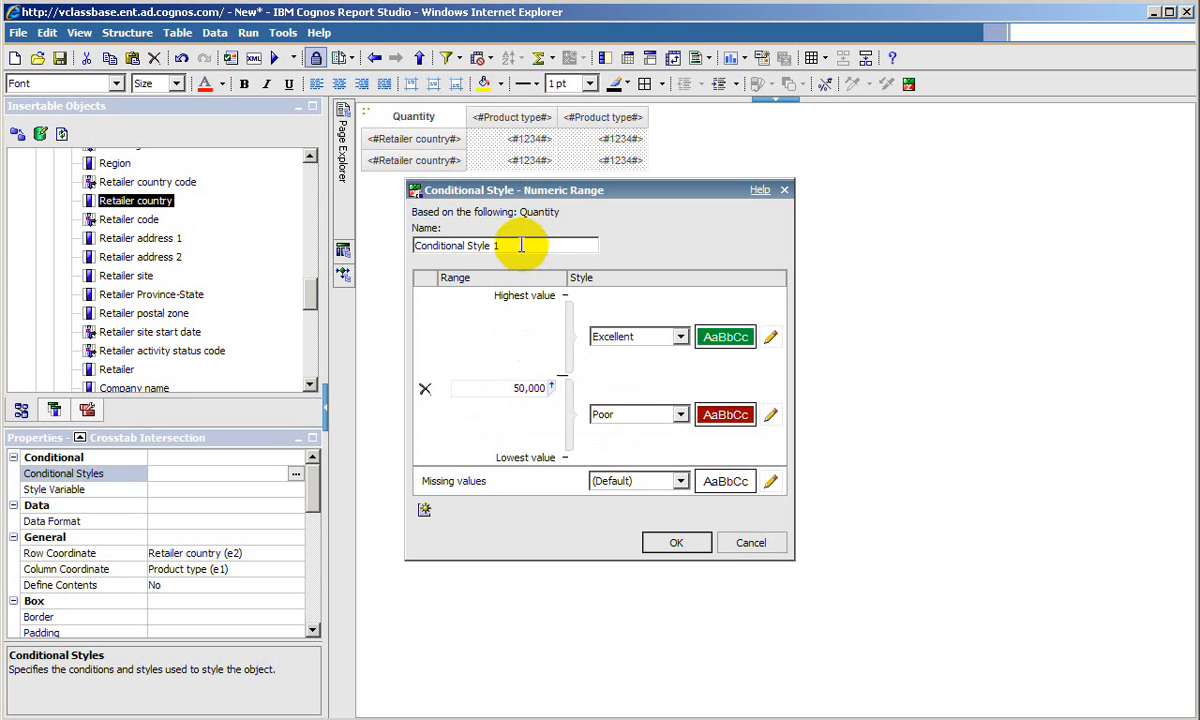
pyautogui.tripleClick(430, 250)
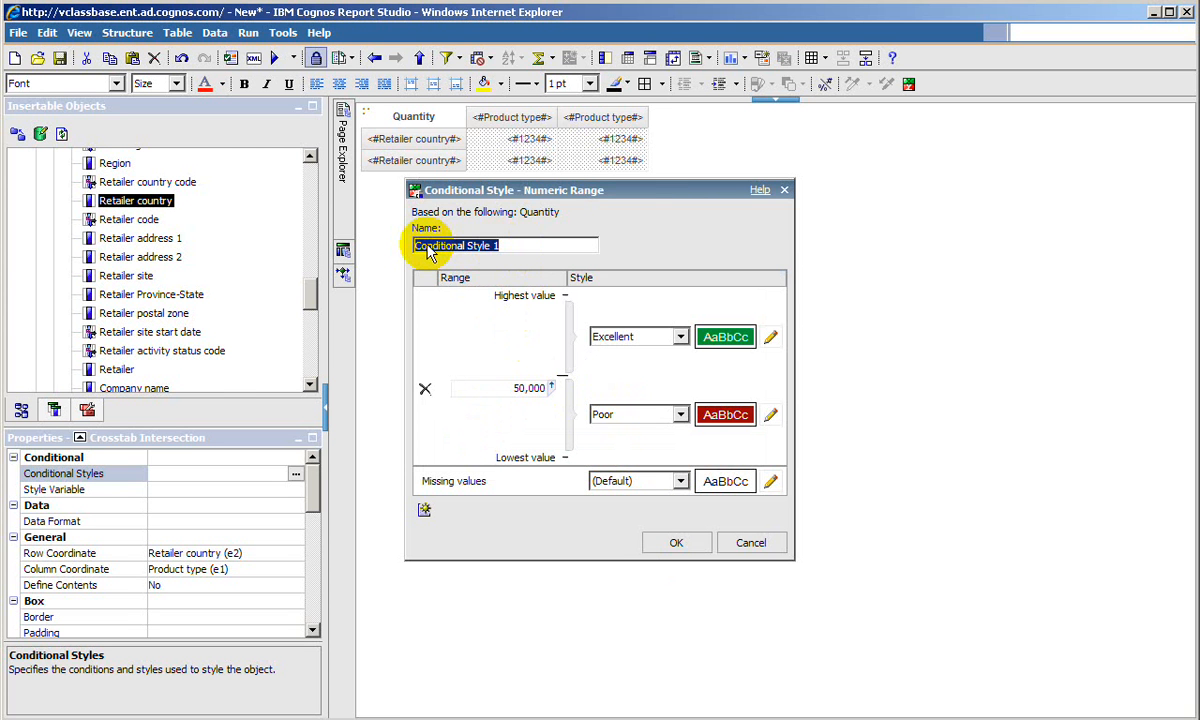
pyautogui.write('Performance')
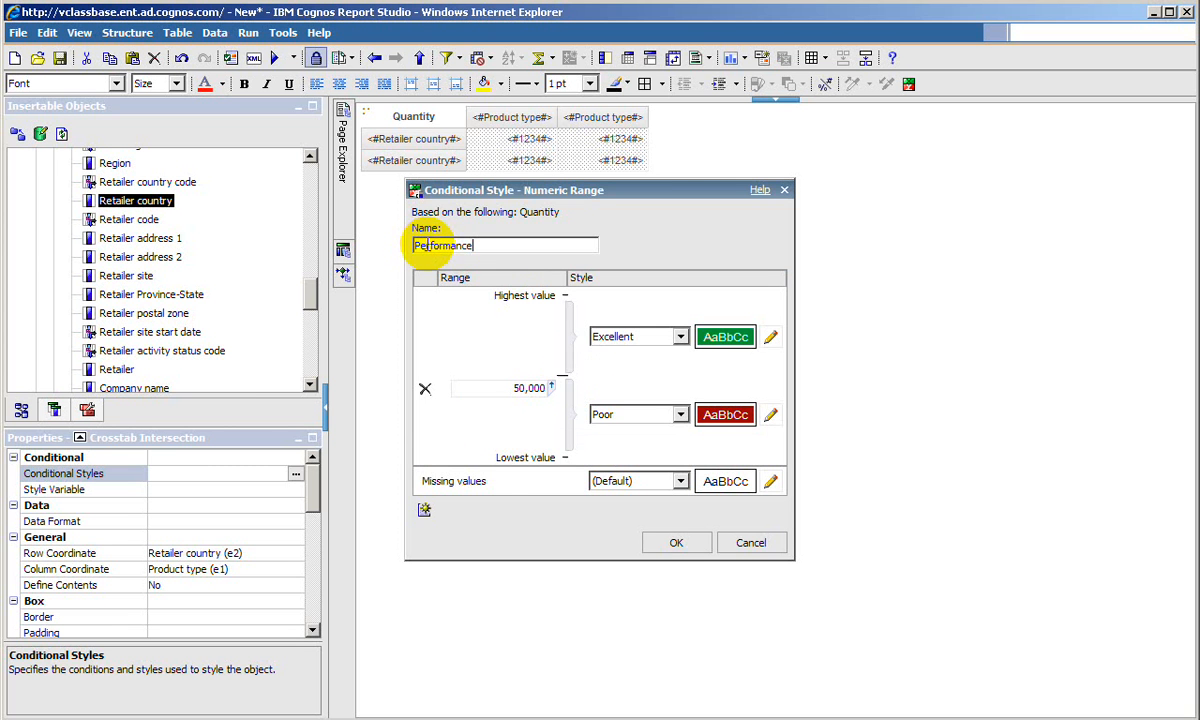
pyautogui.click(684, 540)
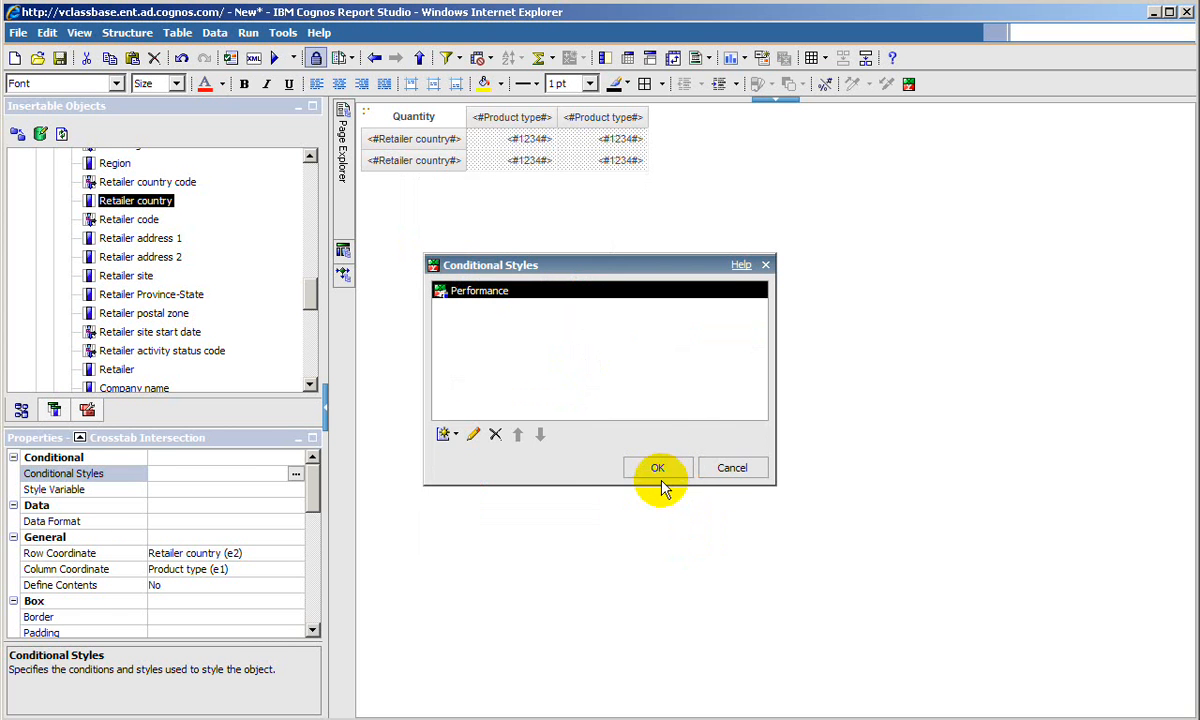
pyautogui.click(660, 469)
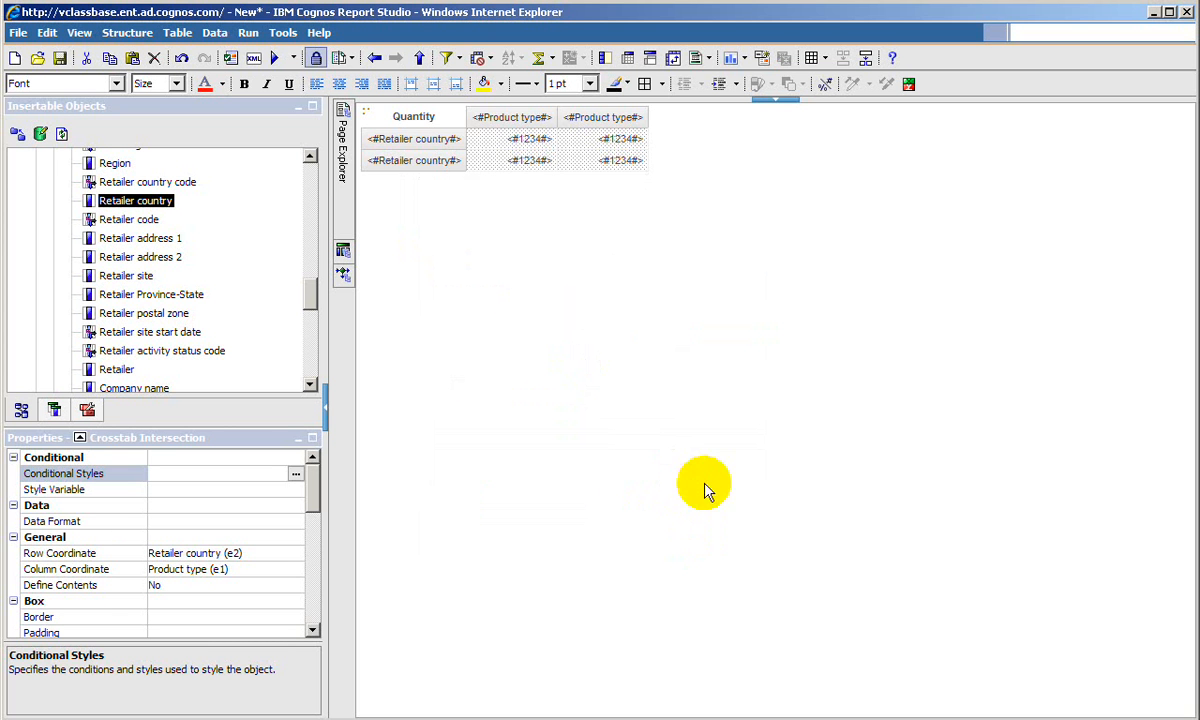
# - Run the report, examine the conditional colours of the quantity cells in the maximized output, and close the viewer
pyautogui.click(274, 60)
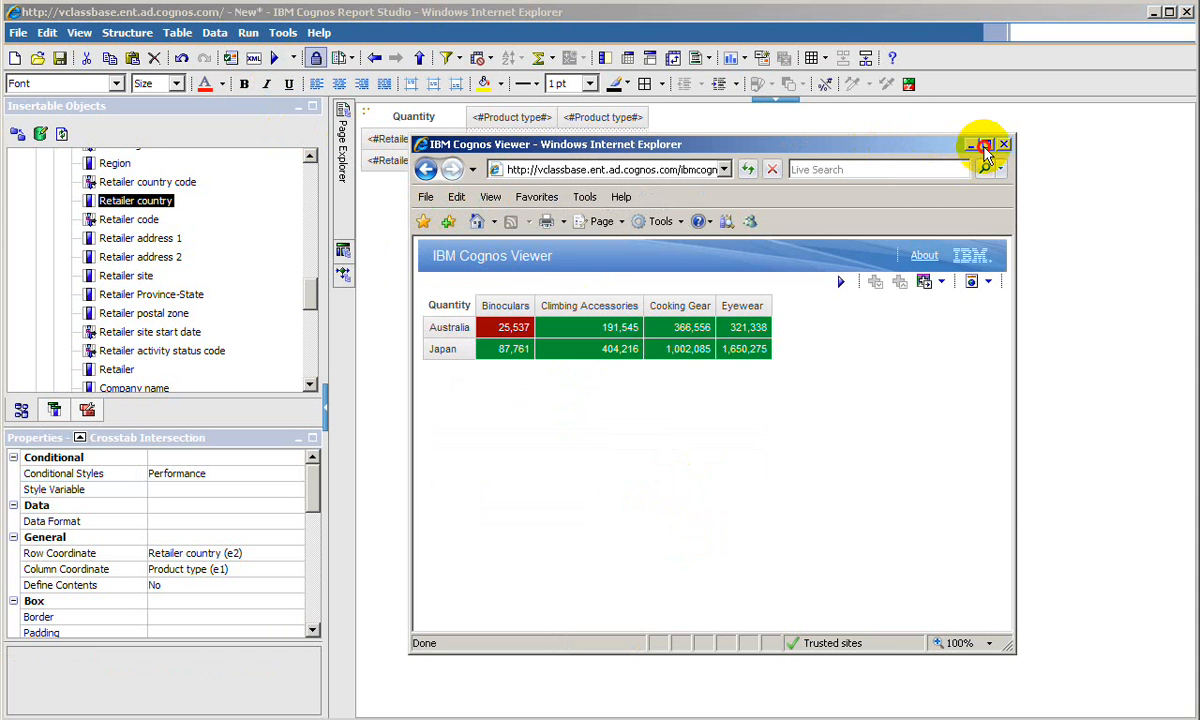
pyautogui.click(985, 145)
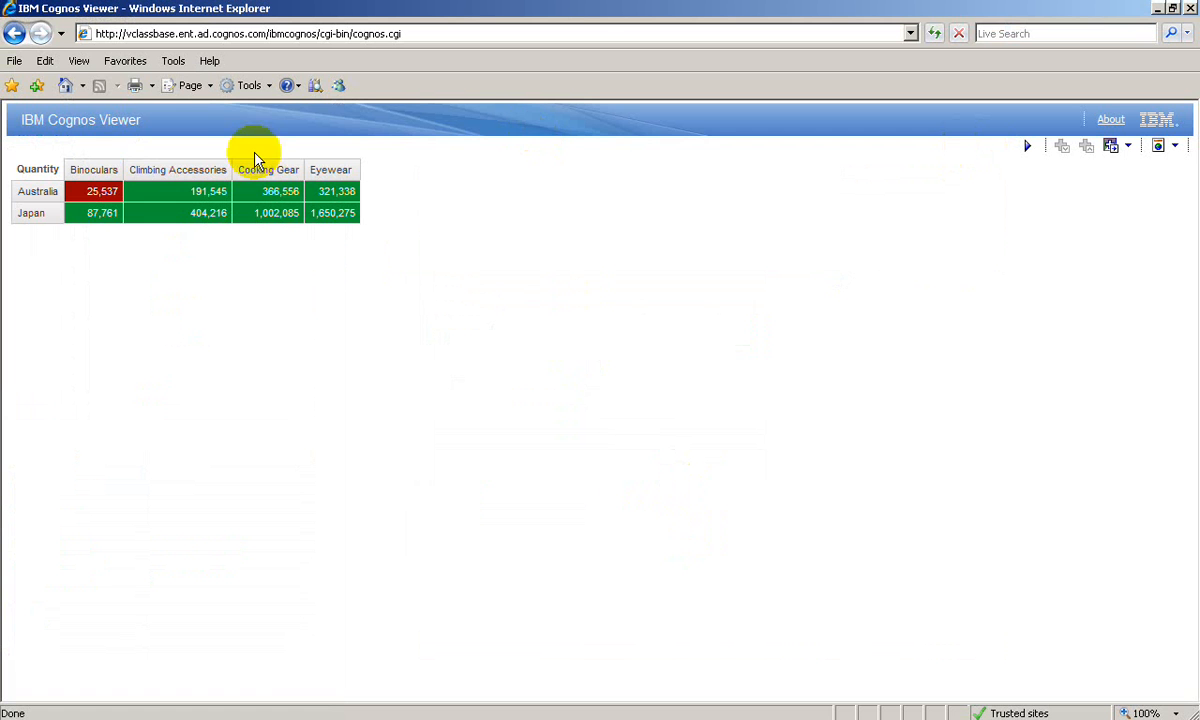
pyautogui.click(92, 192)
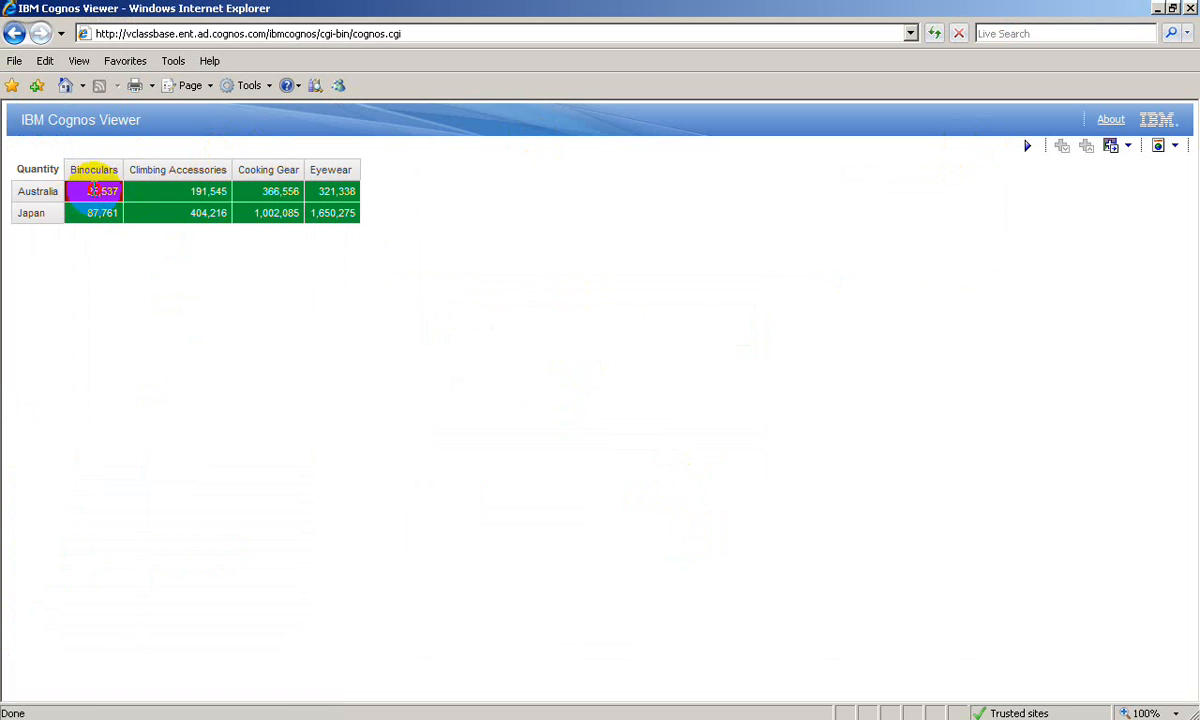
pyautogui.doubleClick(93, 194)
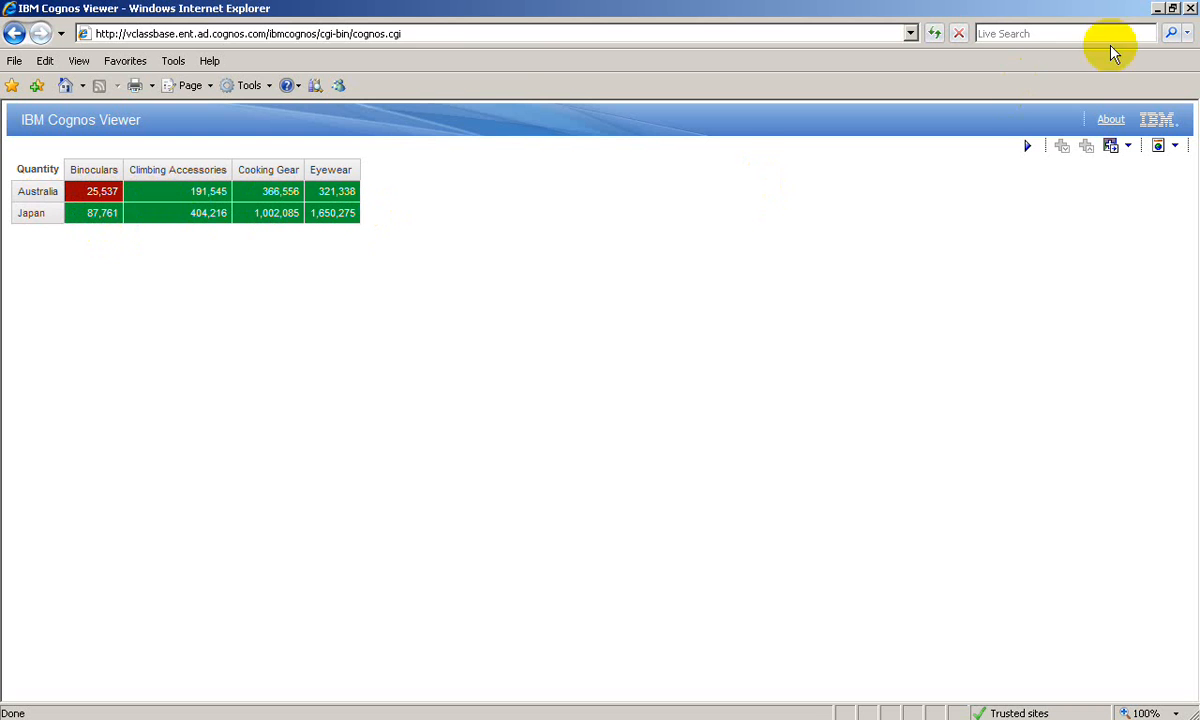
pyautogui.click(1190, 9)
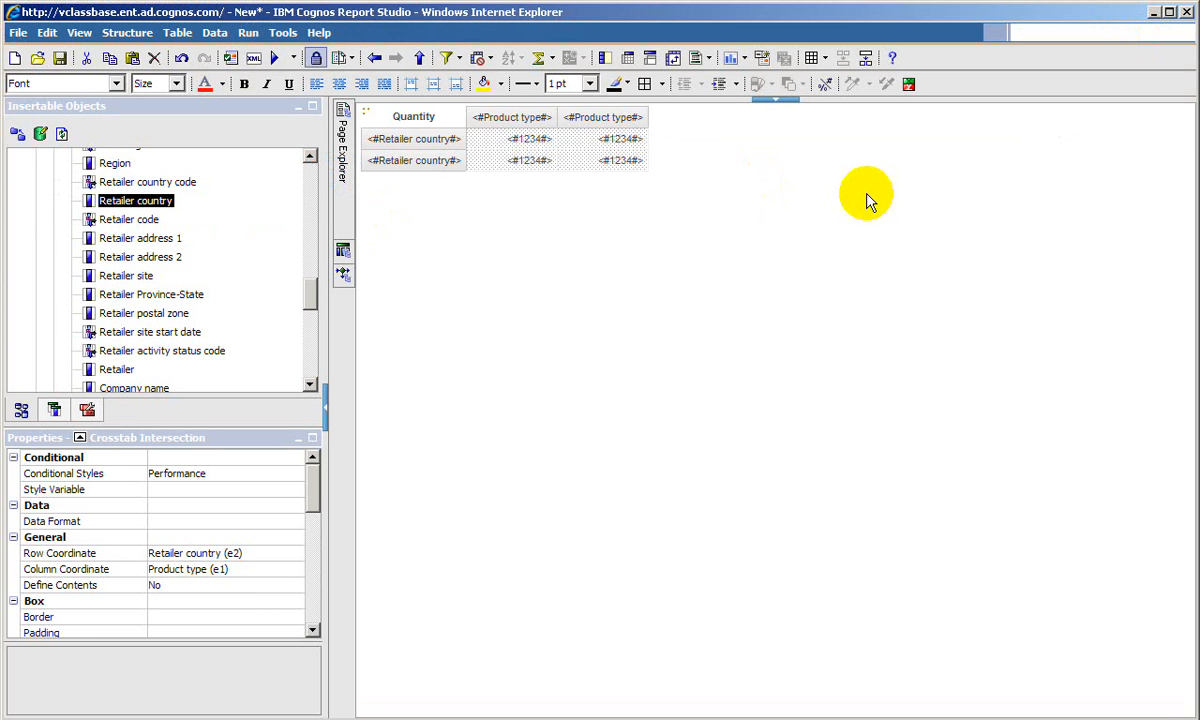
# - Unlock the page objects and select the Retailer country row node of the crosstab
pyautogui.click(390, 148)
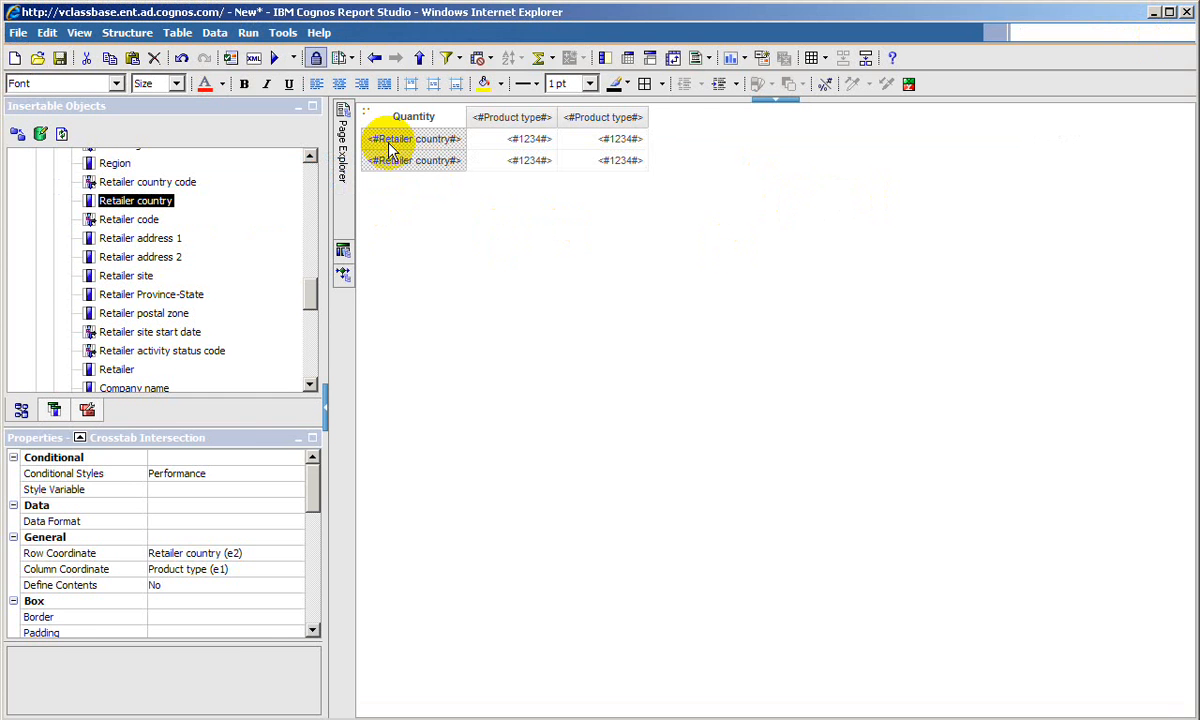
pyautogui.click(314, 62)
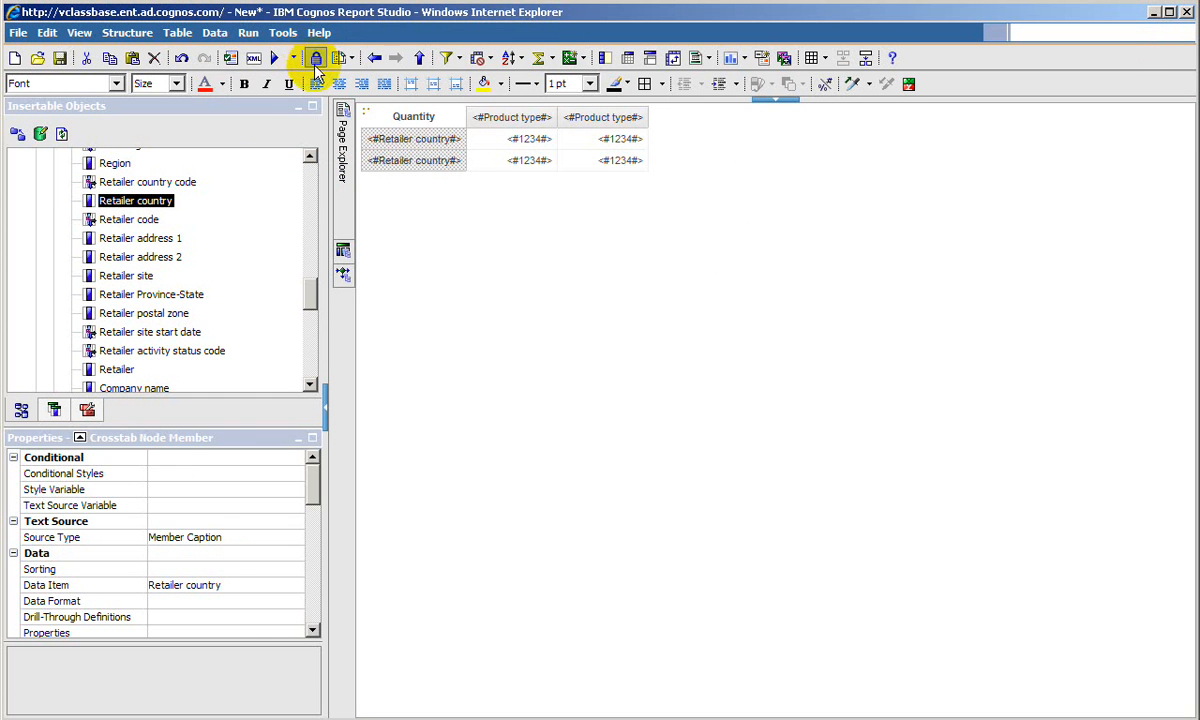
pyautogui.click(406, 164)
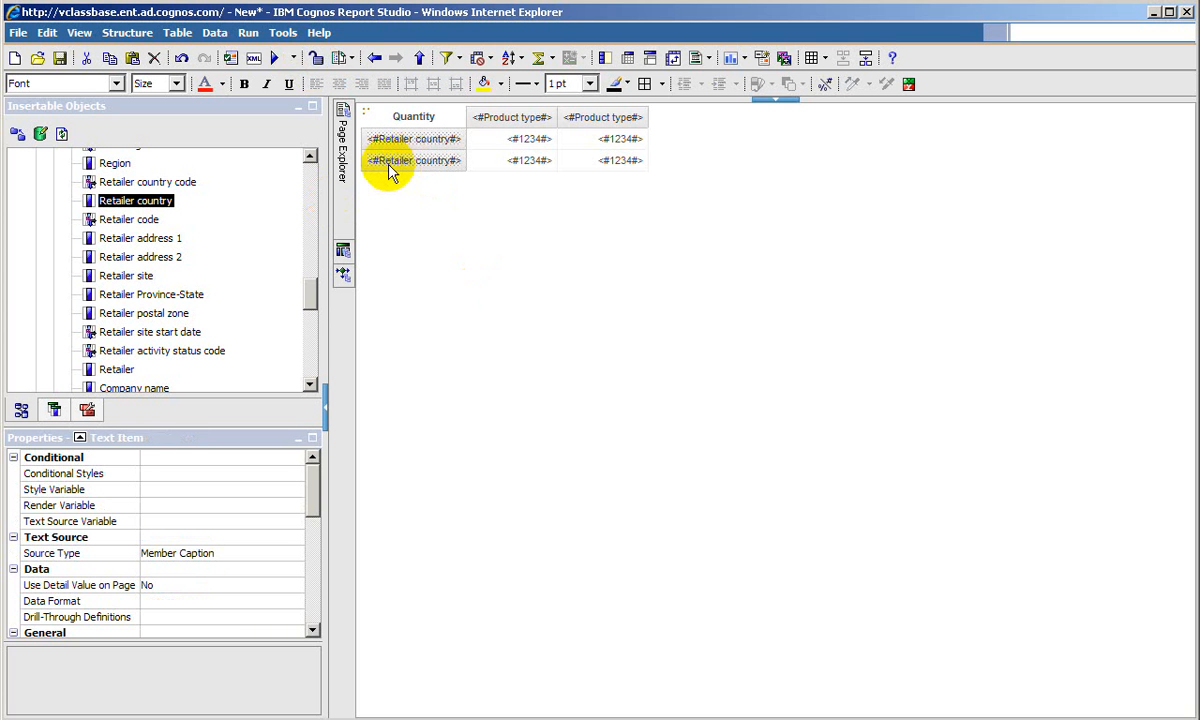
pyautogui.click(380, 169)
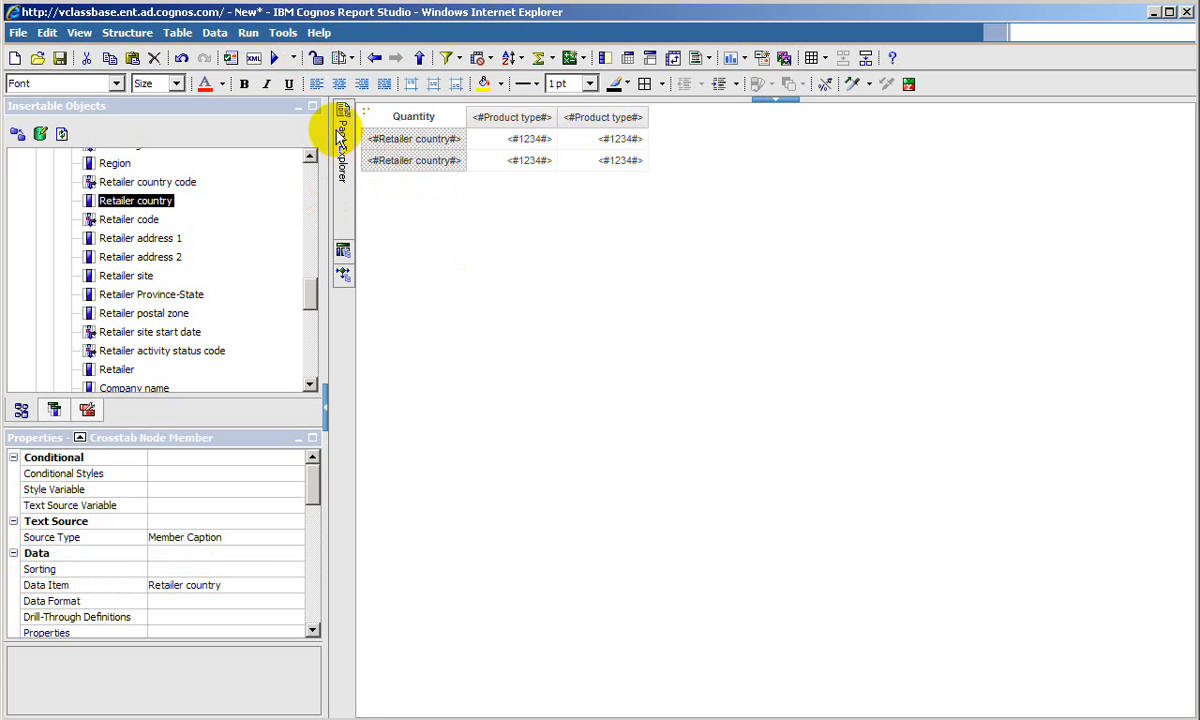
# - Run the report to review the country row labels in its output, and close the viewer
pyautogui.click(273, 58)
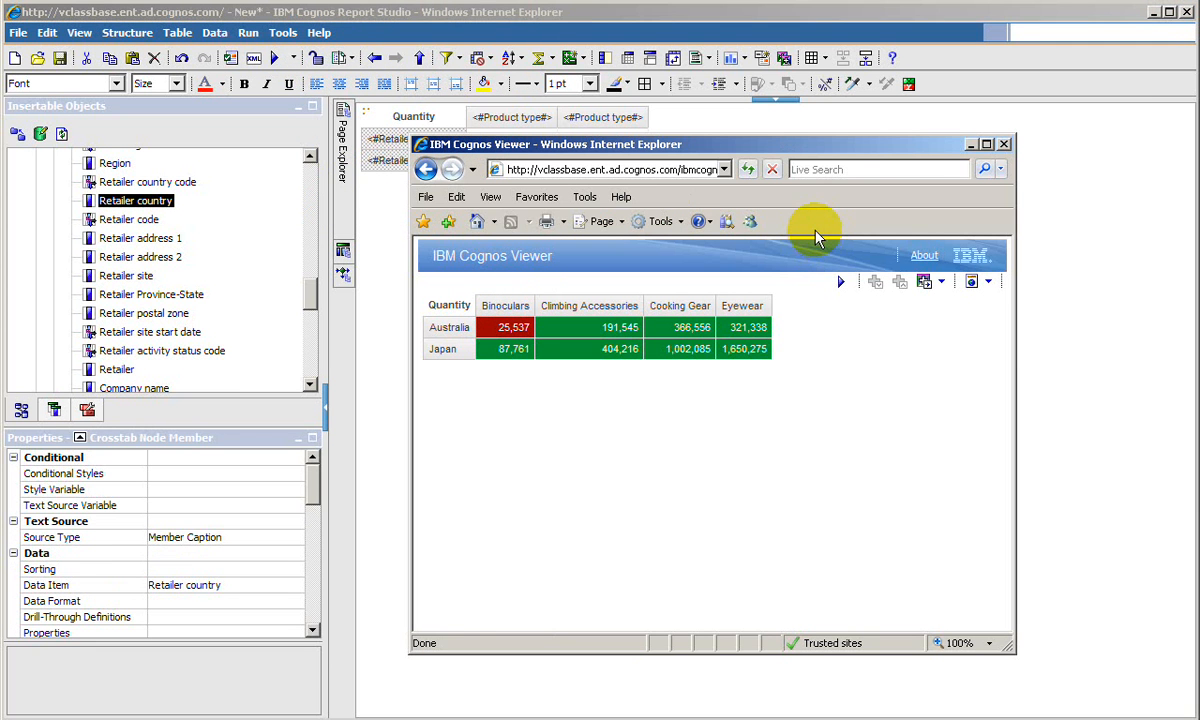
pyautogui.click(1003, 144)
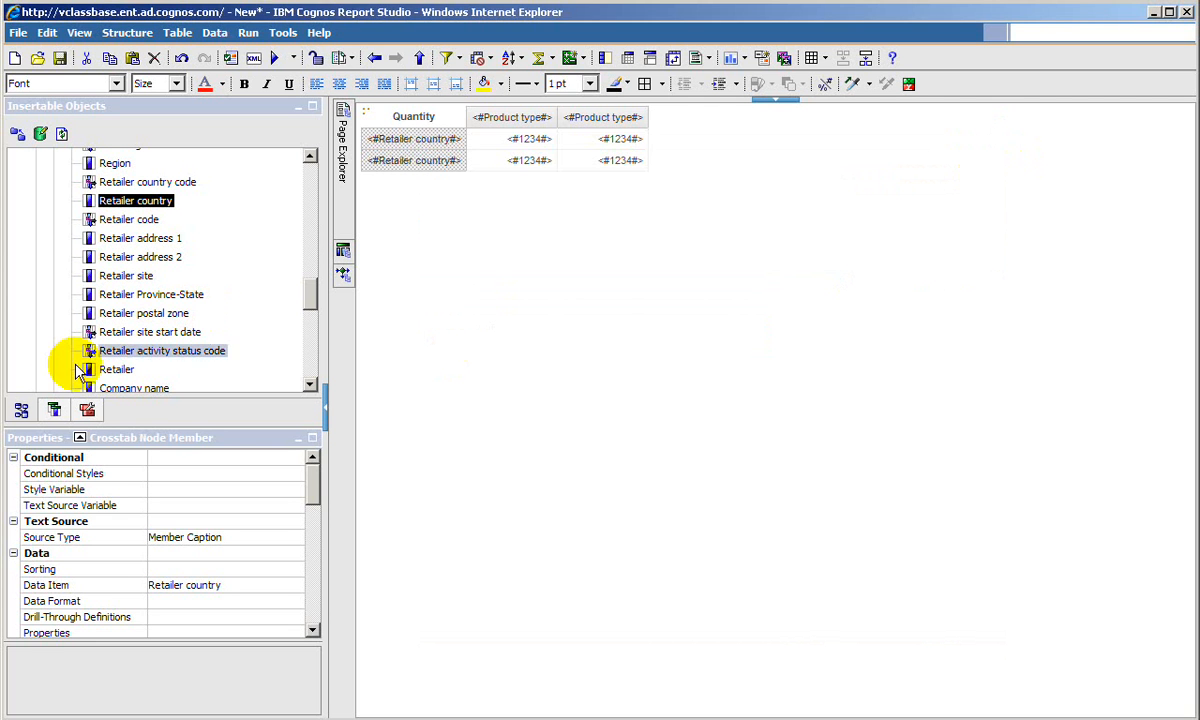
# - With the page objects unlocked, insert two image objects before the Retailer country text in the crosstab row node
pyautogui.click(87, 411)
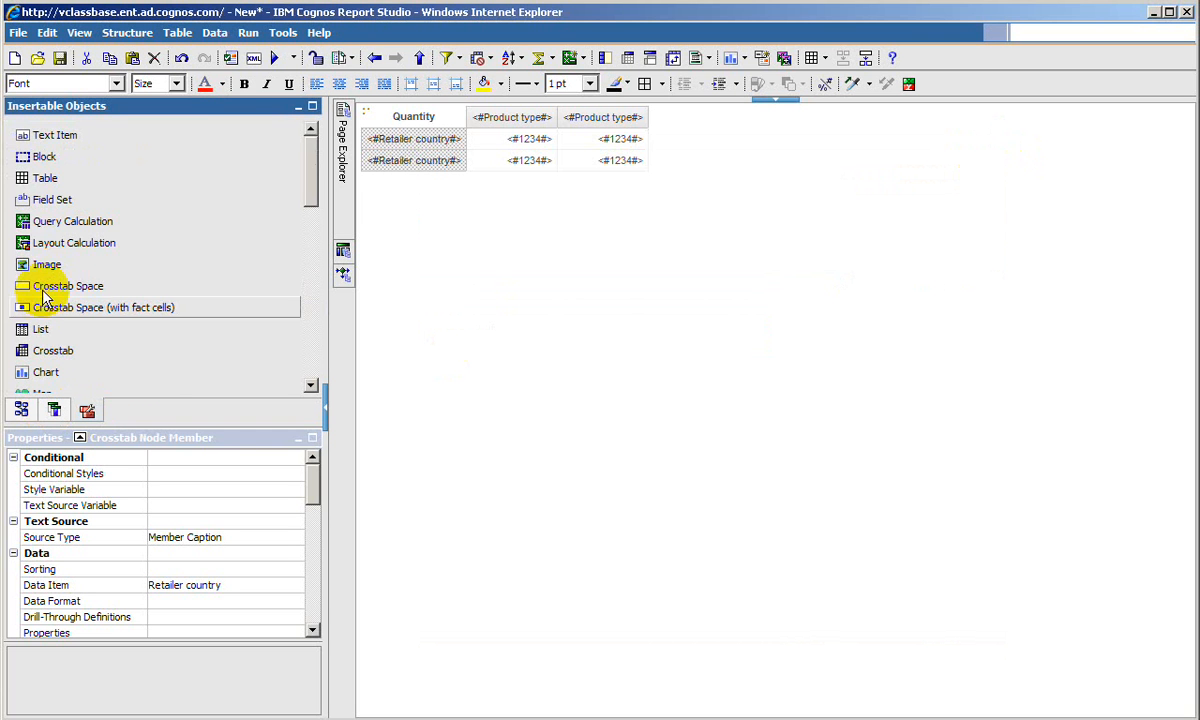
pyautogui.click(316, 61)
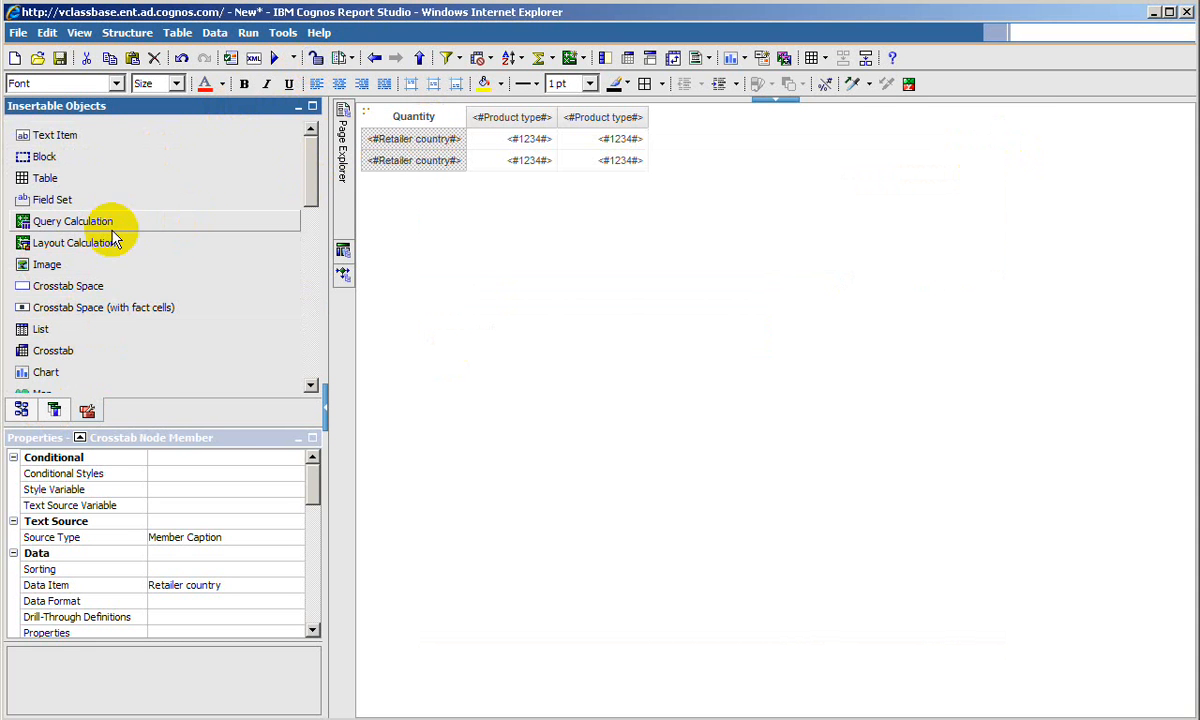
pyautogui.moveTo(75, 266); pyautogui.dragTo(370, 140)
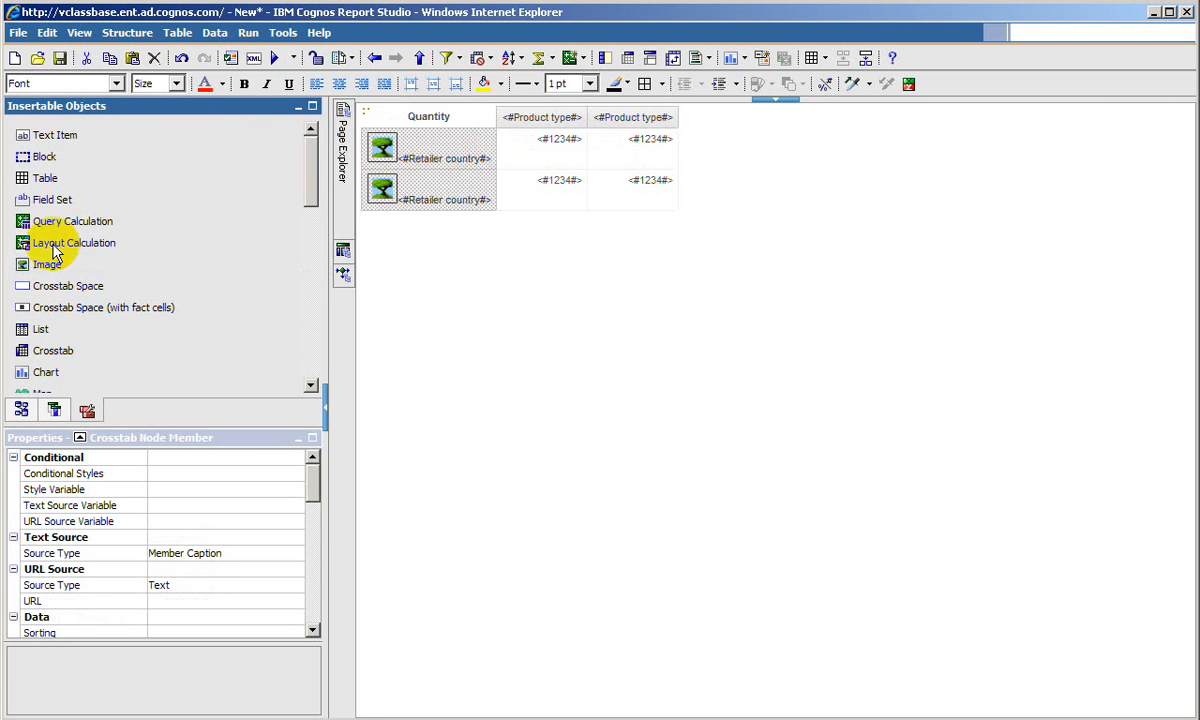
pyautogui.moveTo(35, 265); pyautogui.dragTo(405, 163)
# - Set the first image in the Retailer country node to the Australian flag F15.jpg from the server's samples/images folder
pyautogui.doubleClick(380, 148)
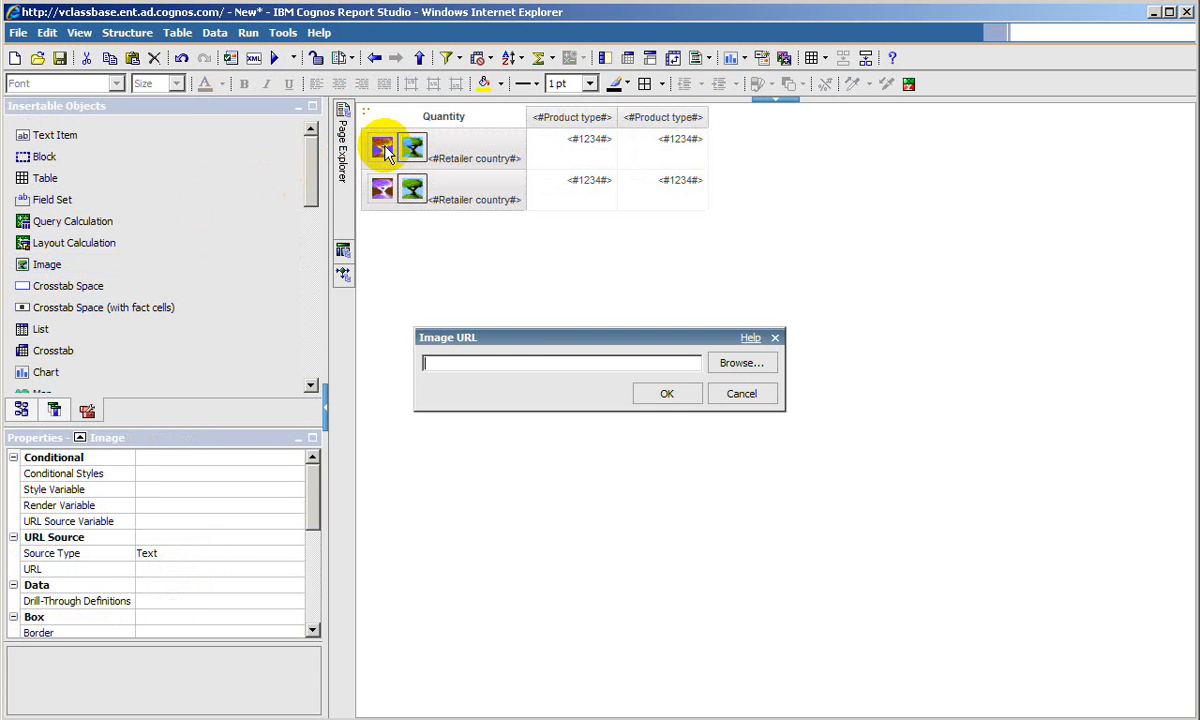
pyautogui.click(741, 363)
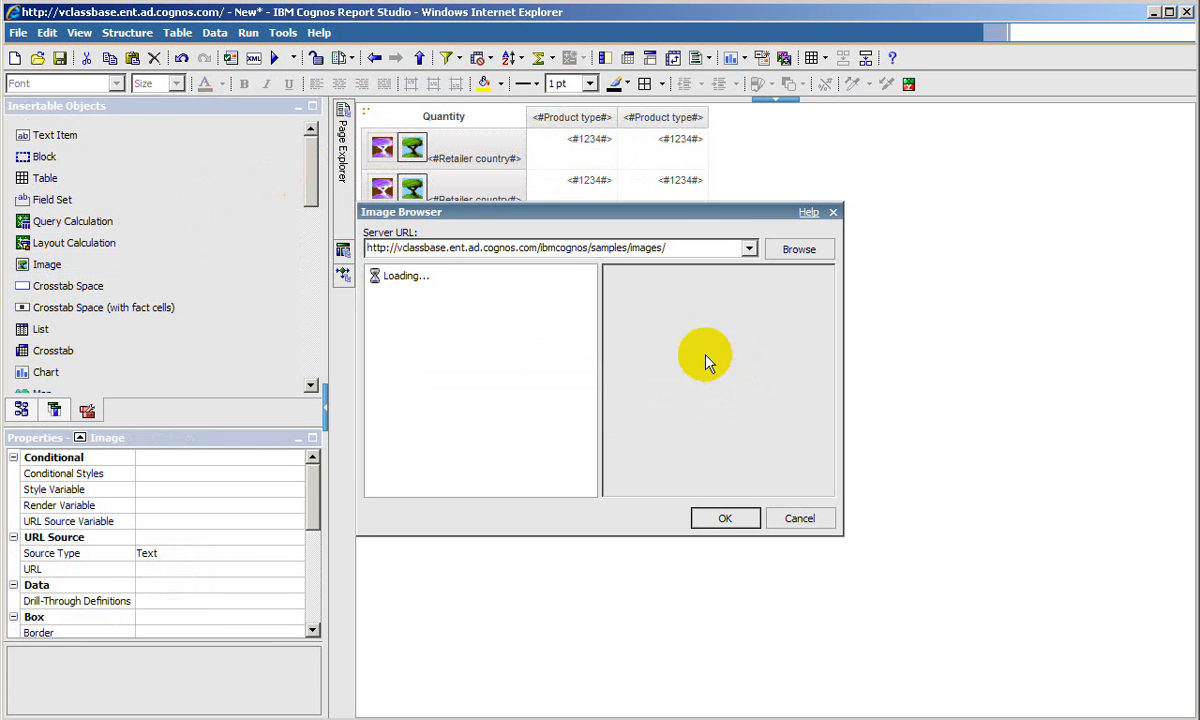
pyautogui.moveTo(589, 285); pyautogui.dragTo(592, 328)
pyautogui.click(420, 340)
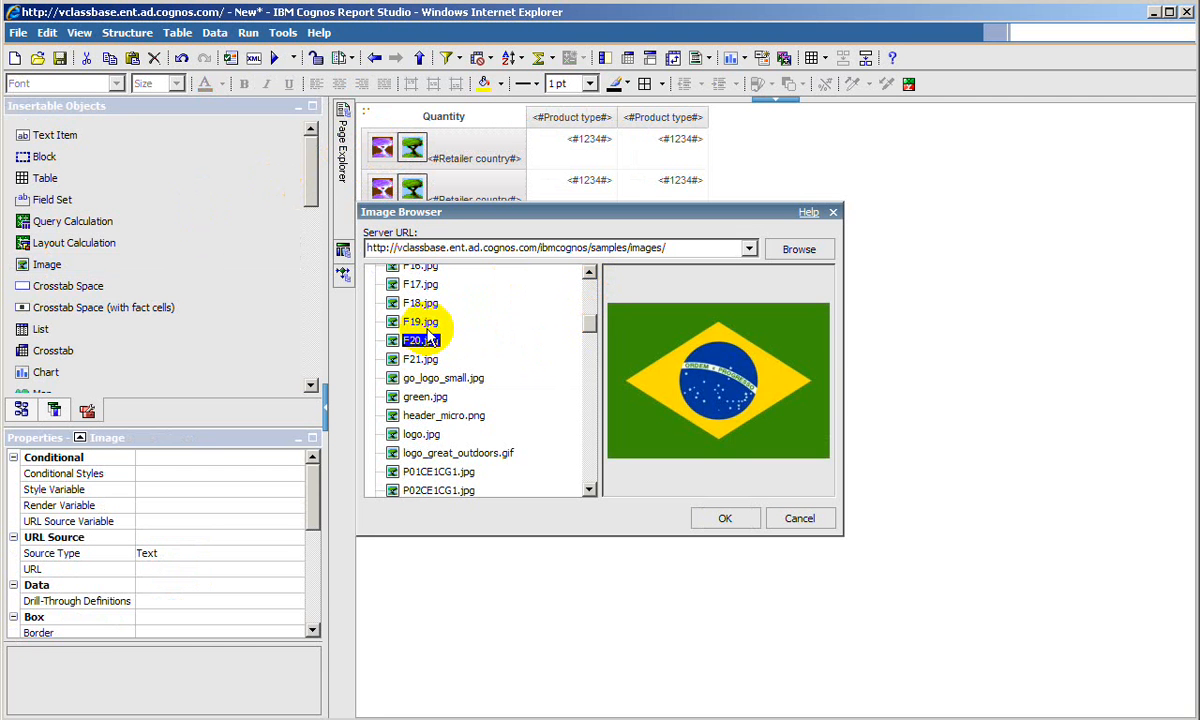
pyautogui.click(422, 322)
pyautogui.click(422, 303)
pyautogui.click(422, 285)
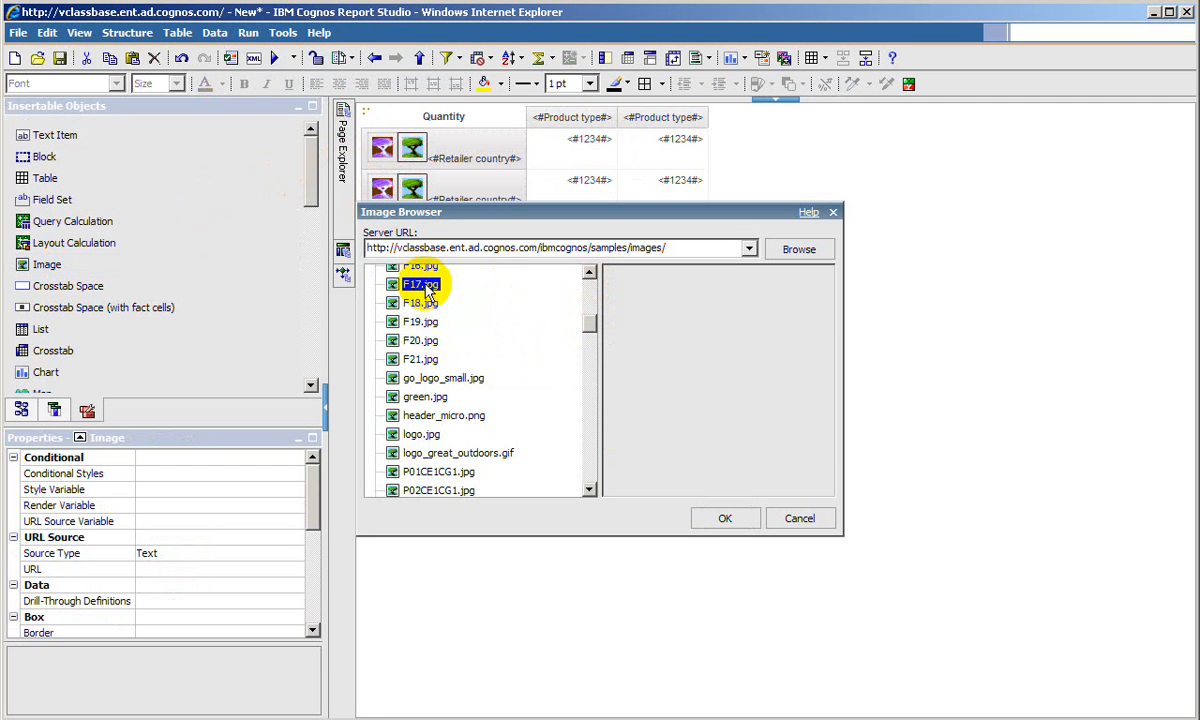
pyautogui.scroll(-1, 430, 303)
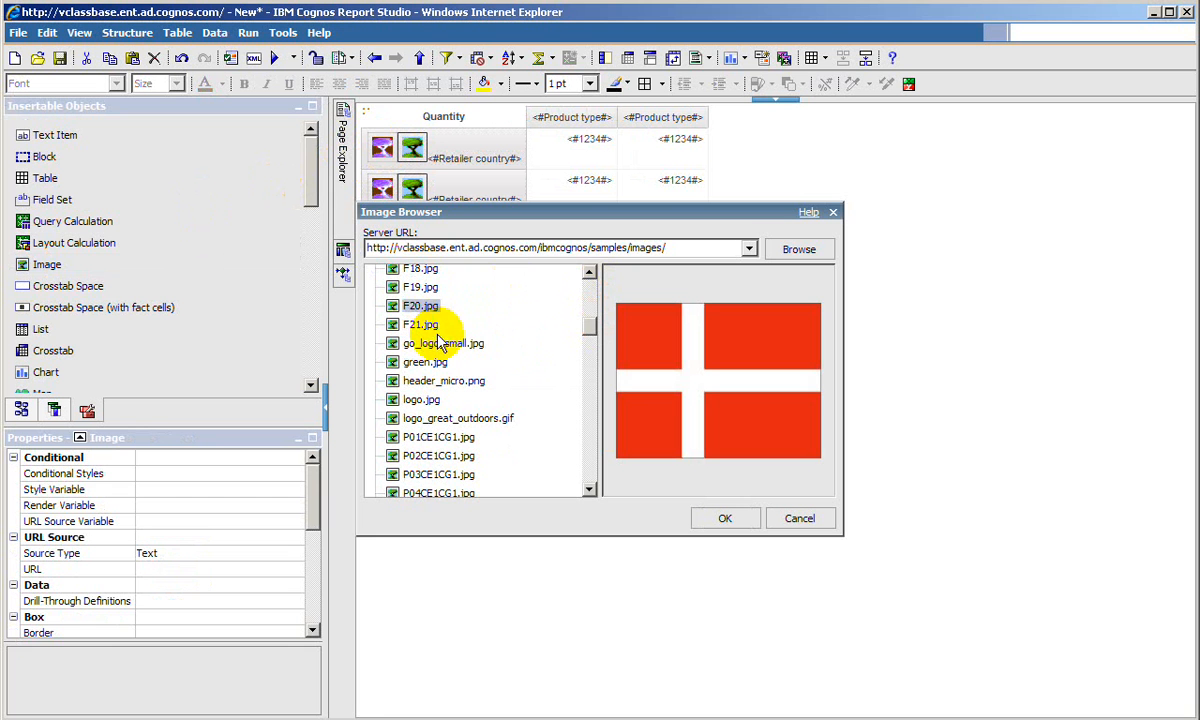
pyautogui.click(588, 276)
pyautogui.scroll(3, 588, 276)
pyautogui.click(424, 403)
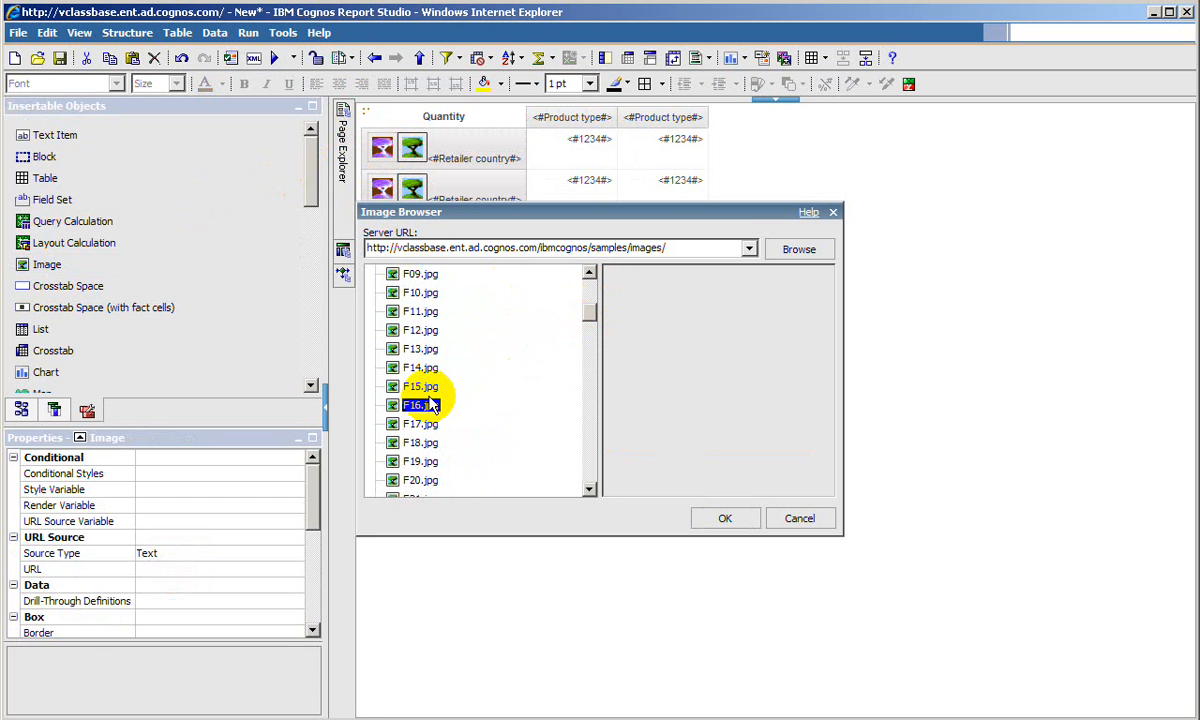
pyautogui.click(422, 387)
pyautogui.click(720, 512)
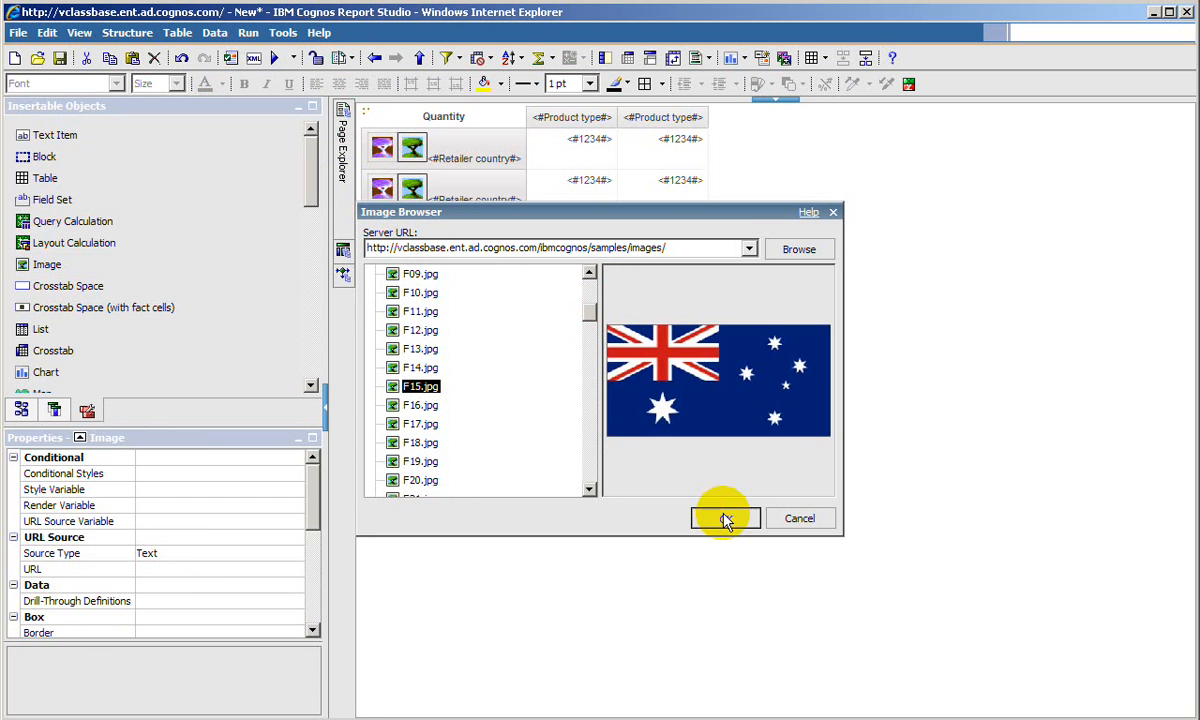
pyautogui.click(667, 394)
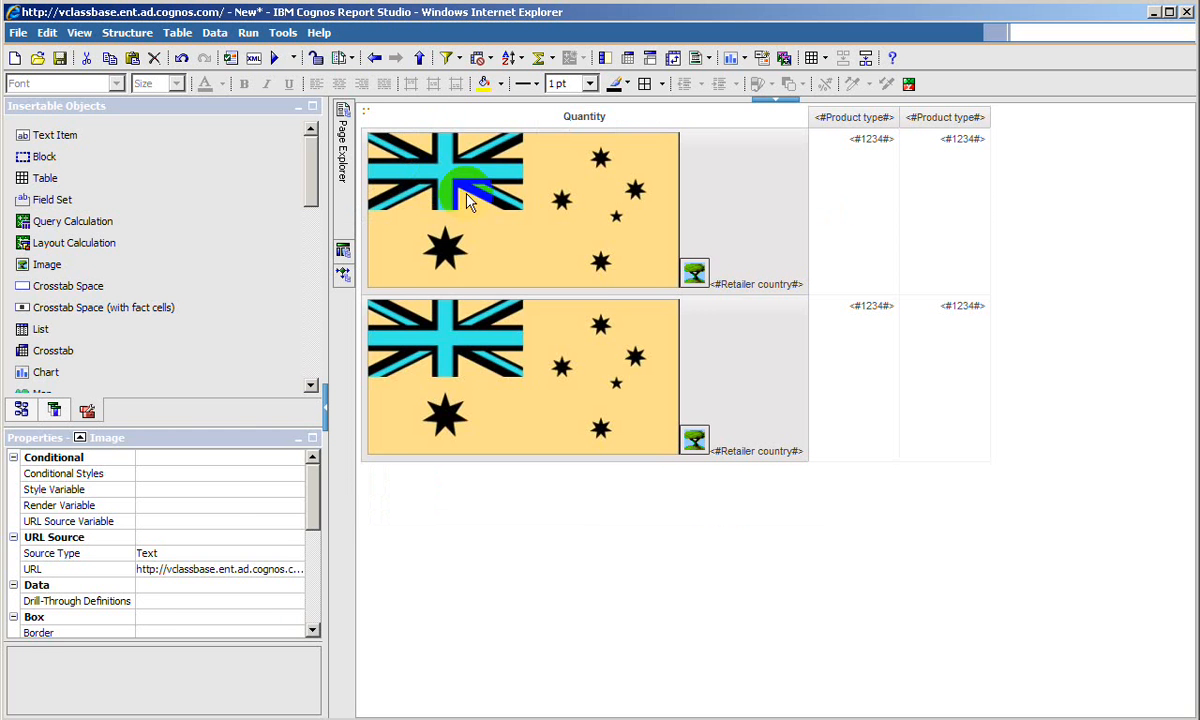
# - Set the second image in the Retailer country node to the Japanese flag F11.jpg from the server's samples/images folder
pyautogui.doubleClick(694, 272)
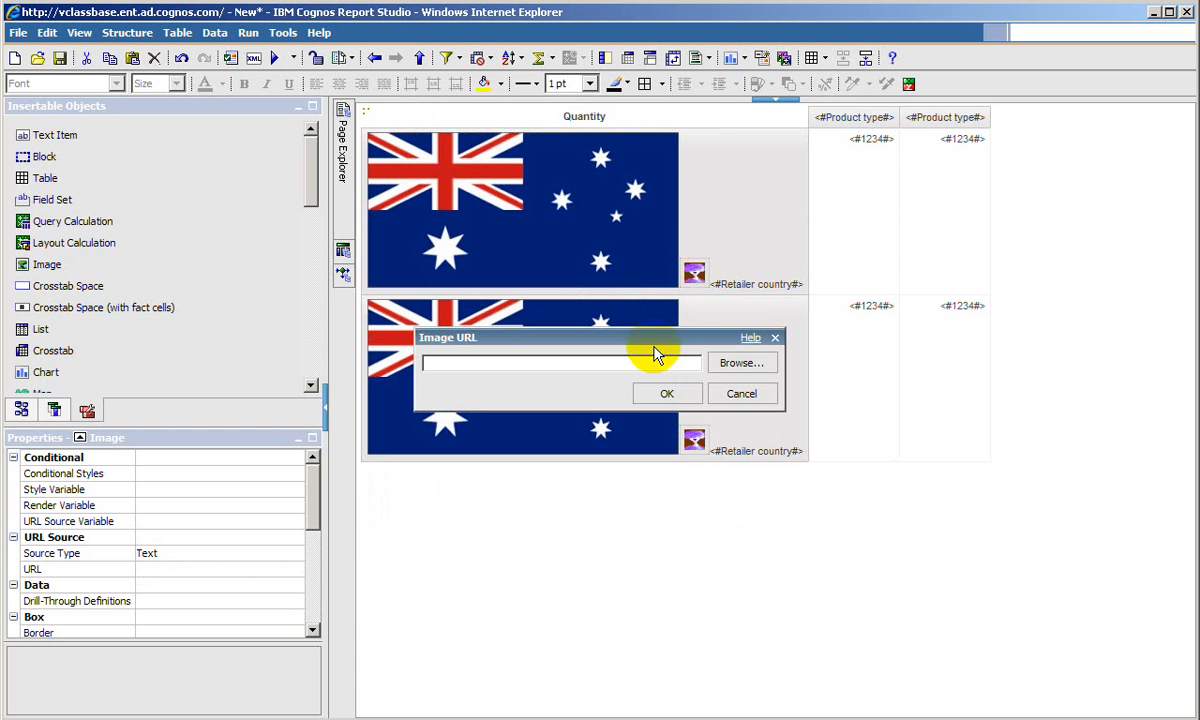
pyautogui.click(741, 363)
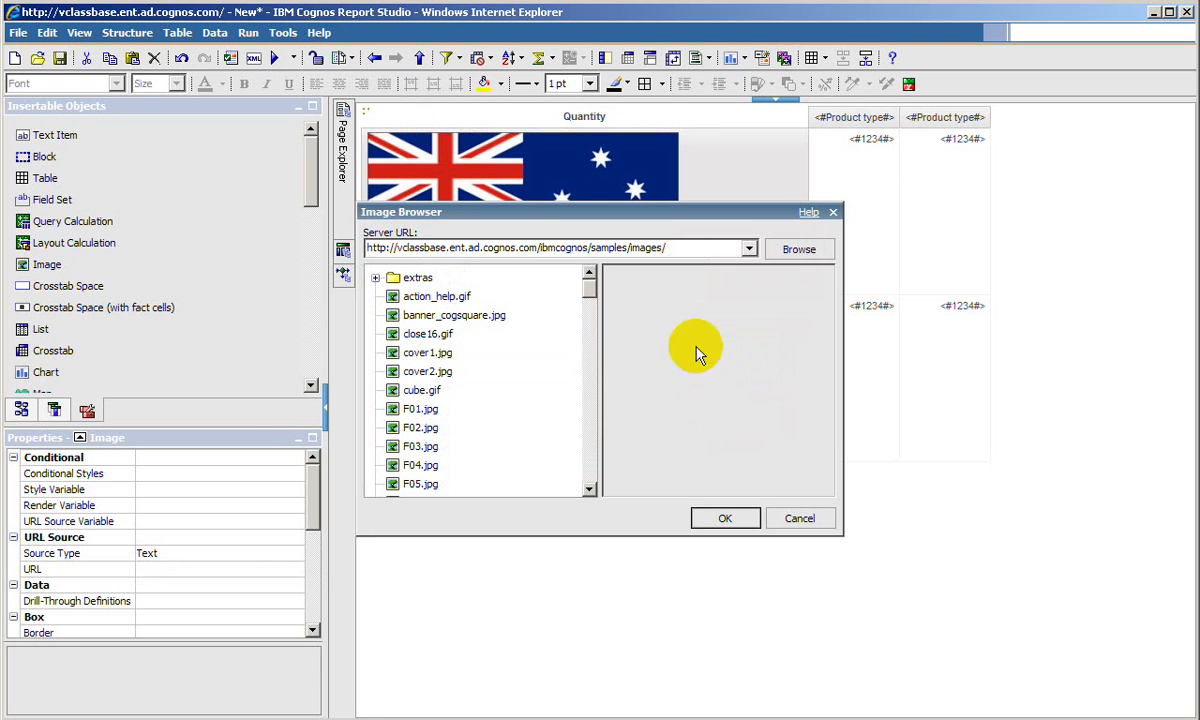
pyautogui.click(424, 409)
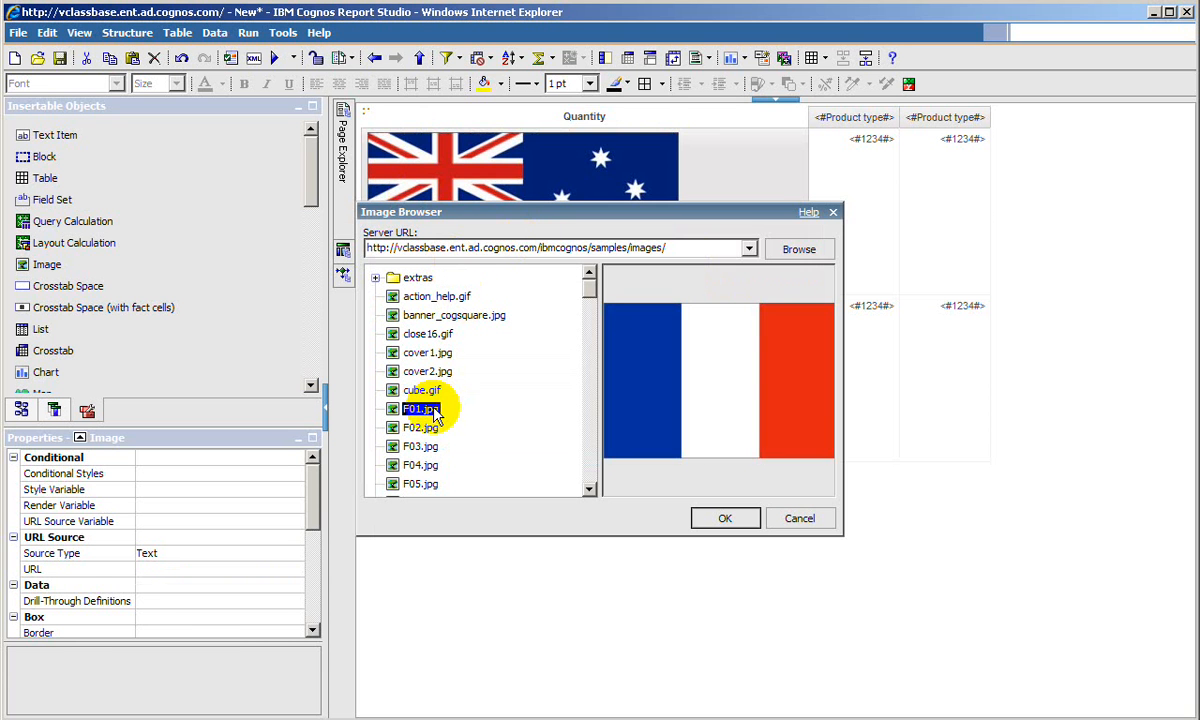
pyautogui.click(424, 428)
pyautogui.click(424, 447)
pyautogui.click(424, 466)
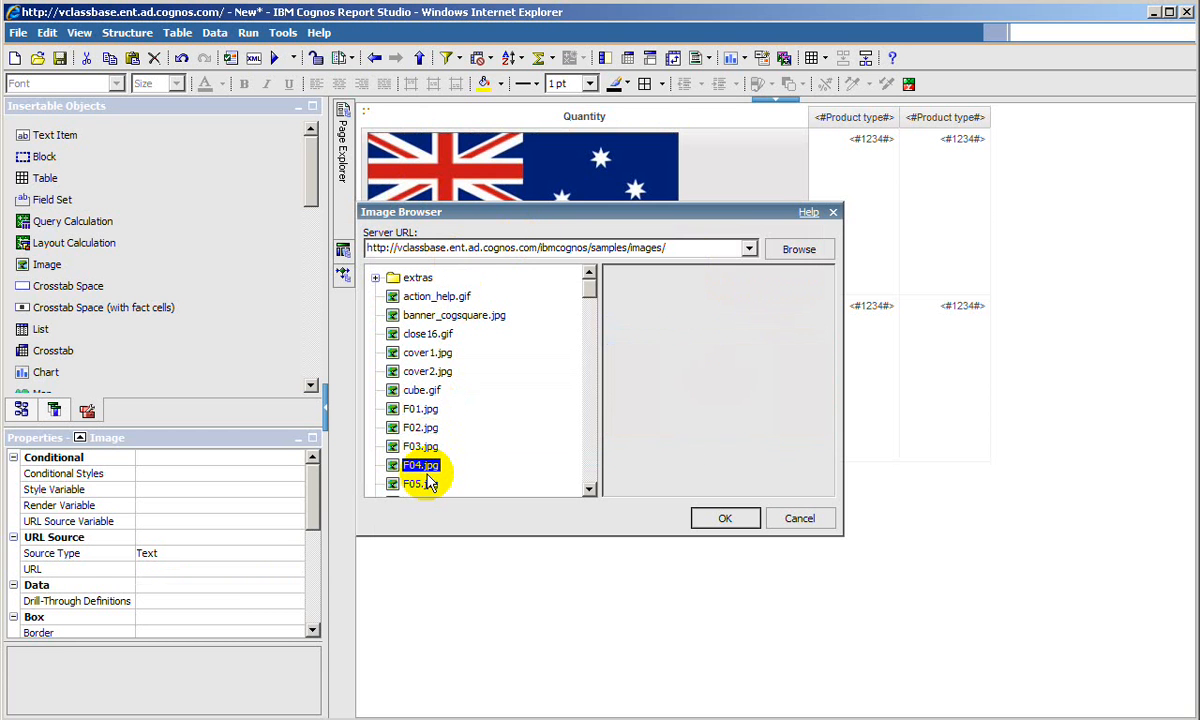
pyautogui.click(427, 484)
pyautogui.scroll(-2, 432, 475)
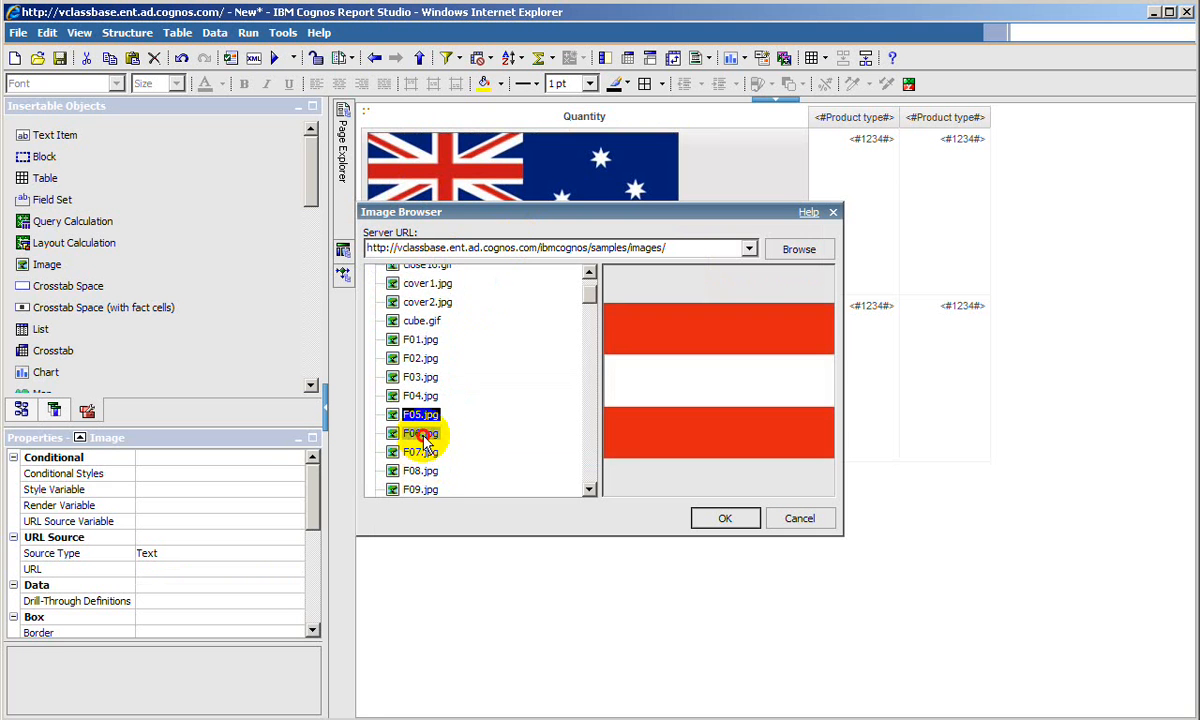
pyautogui.click(428, 434)
pyautogui.click(430, 455)
pyautogui.click(430, 470)
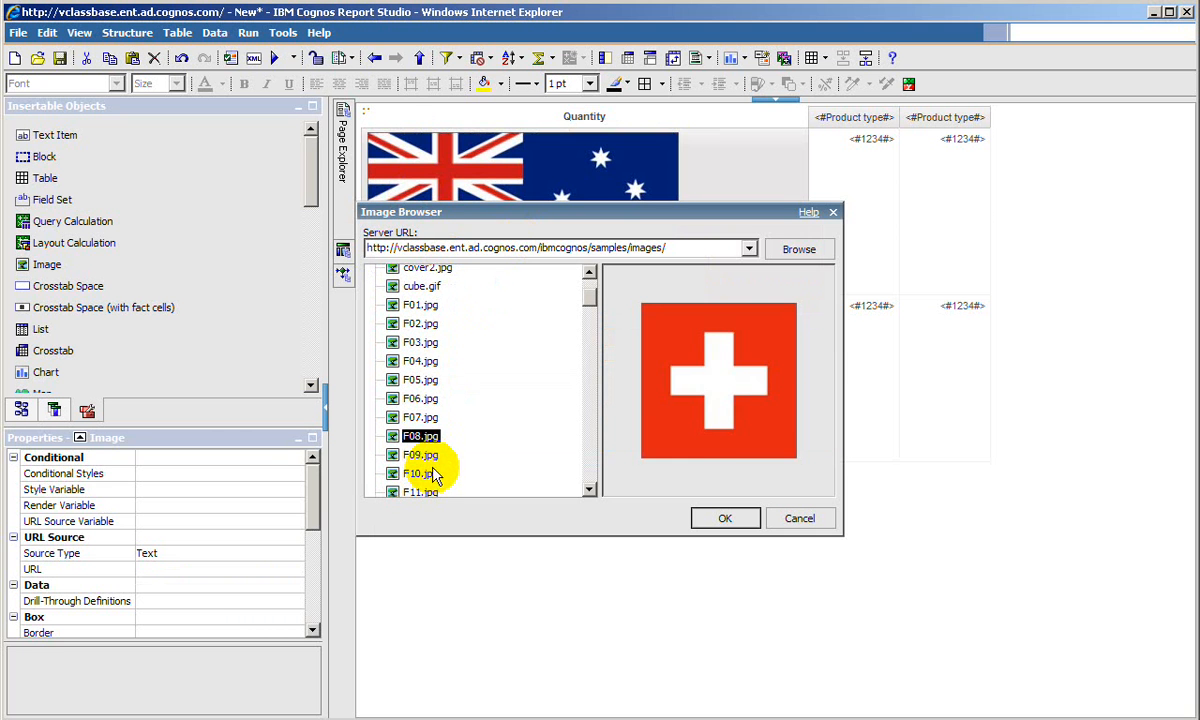
pyautogui.click(430, 488)
pyautogui.scroll(-3, 433, 430)
pyautogui.click(428, 405)
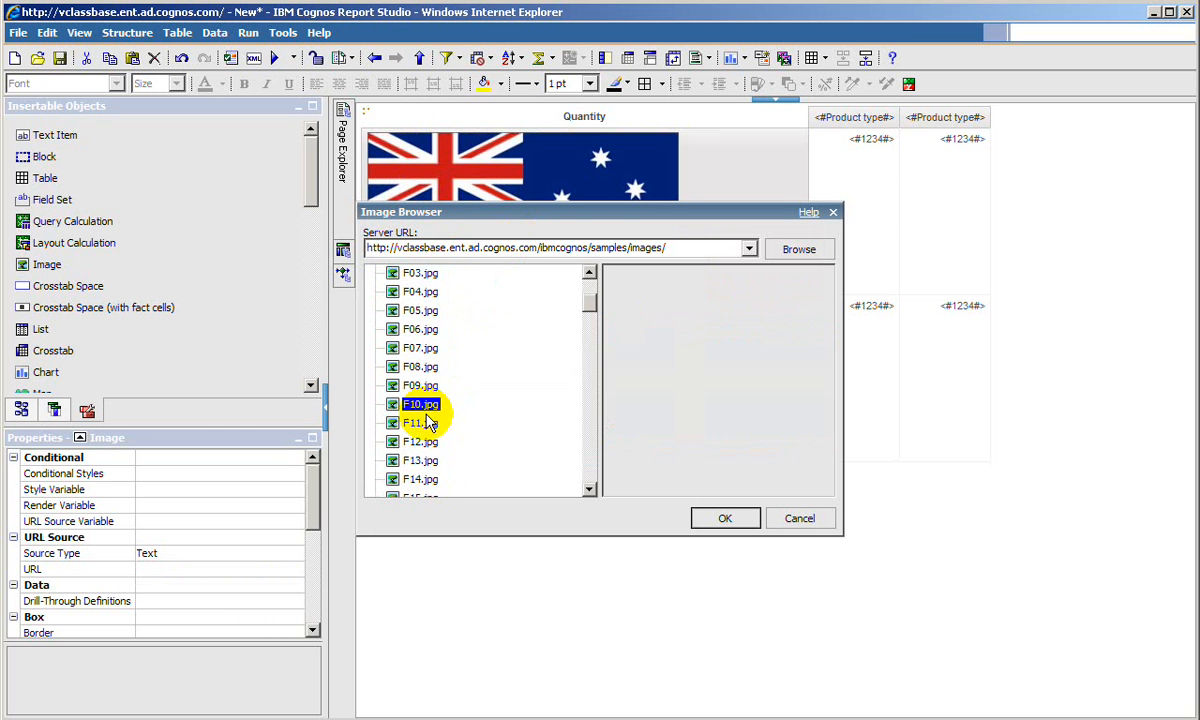
pyautogui.click(430, 423)
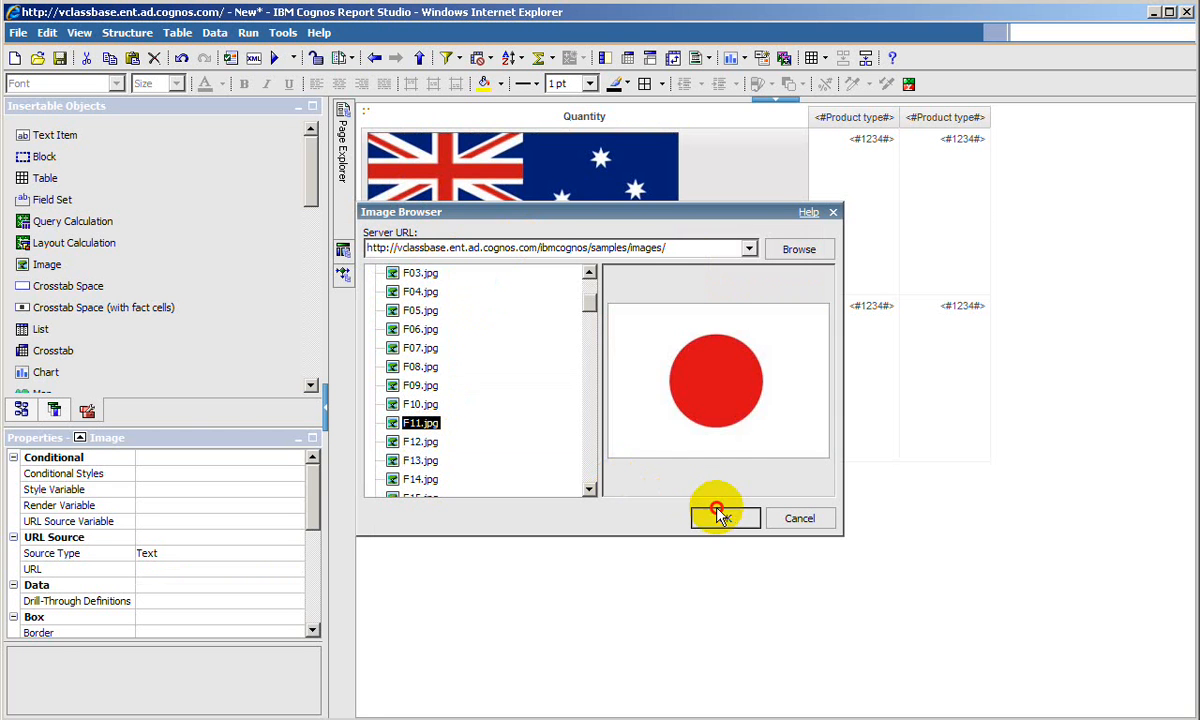
pyautogui.click(725, 518)
pyautogui.click(683, 390)
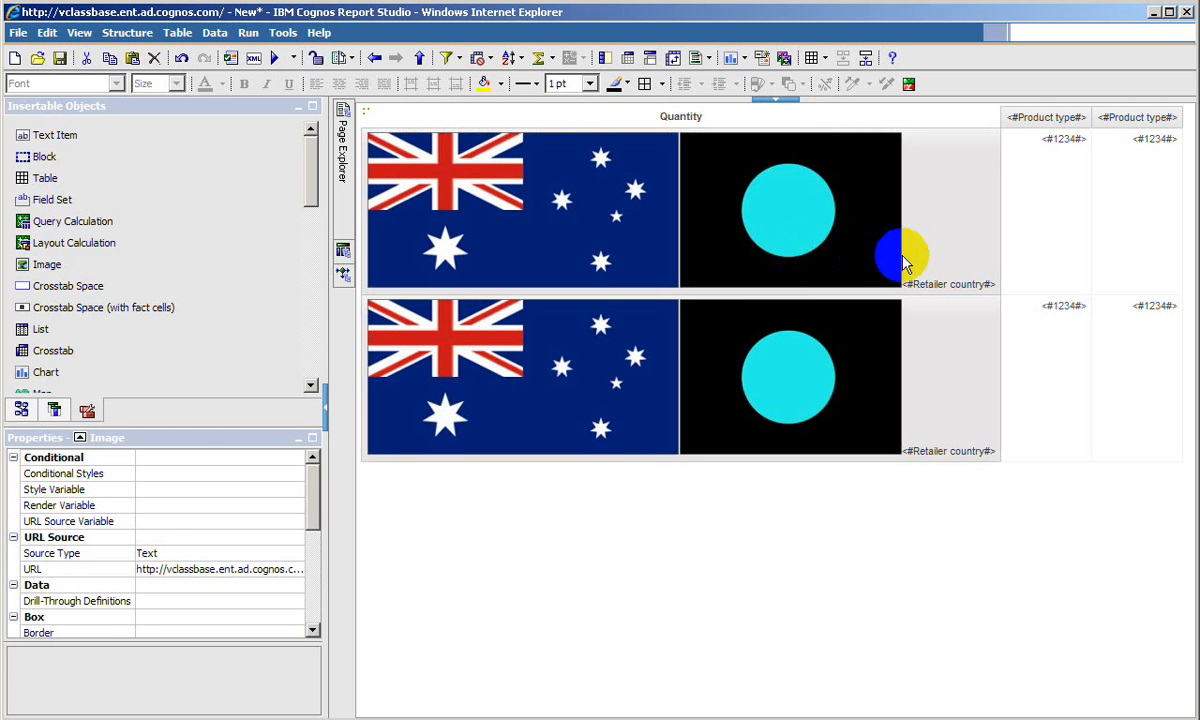
pyautogui.click(929, 254)
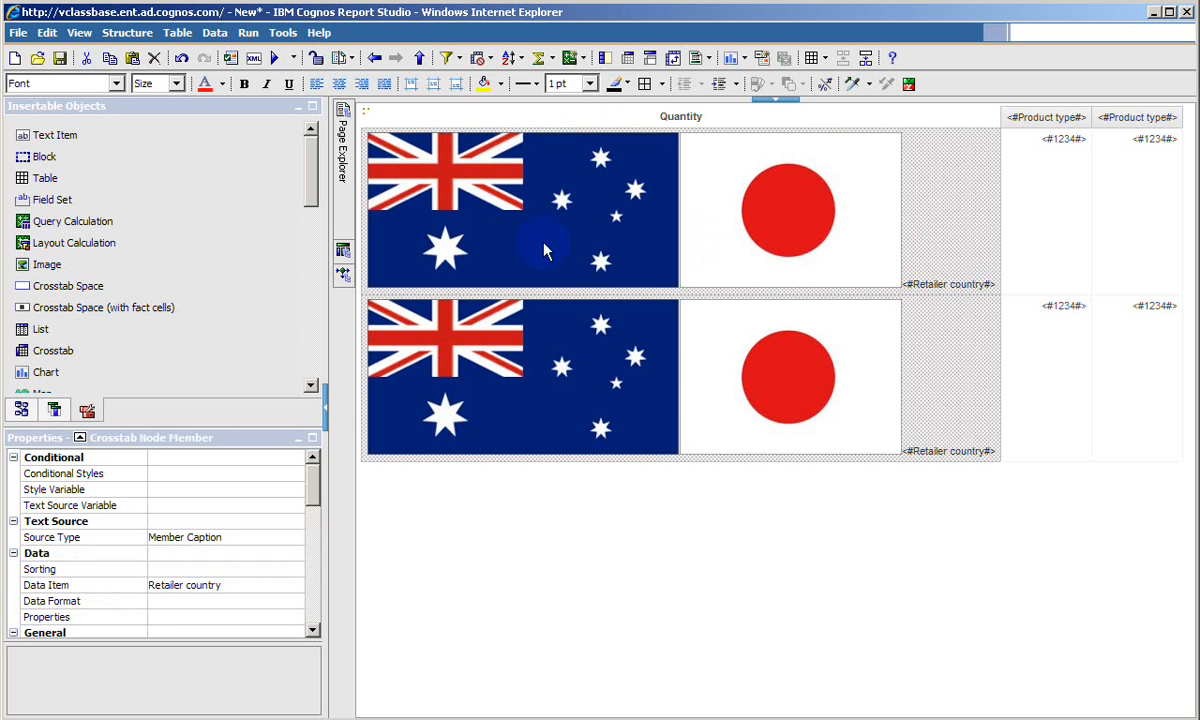
pyautogui.click(615, 215)
pyautogui.click(770, 200)
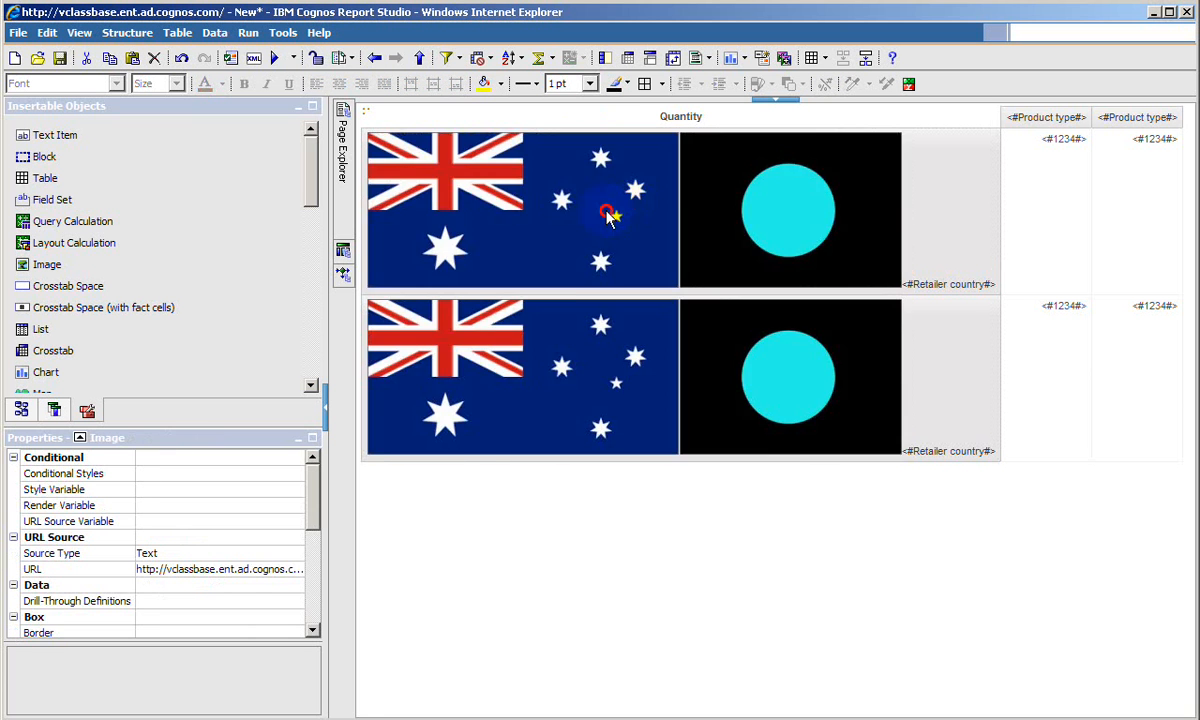
pyautogui.scroll(-5, 318, 553)
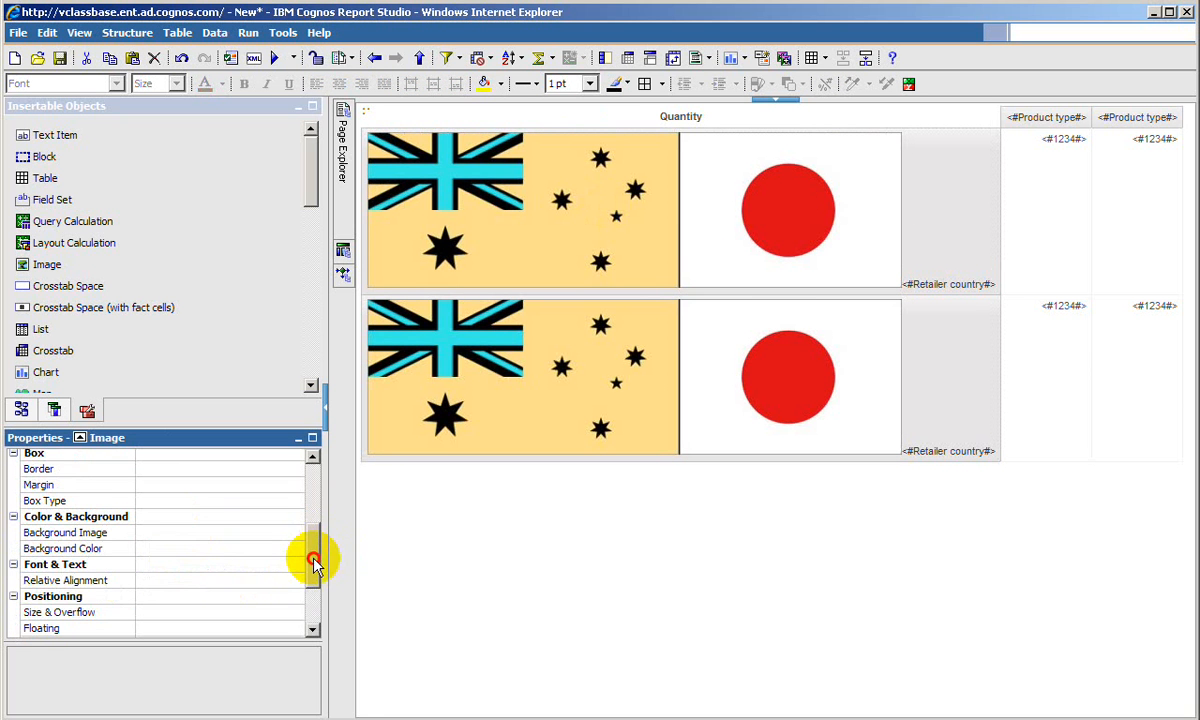
pyautogui.click(295, 520)
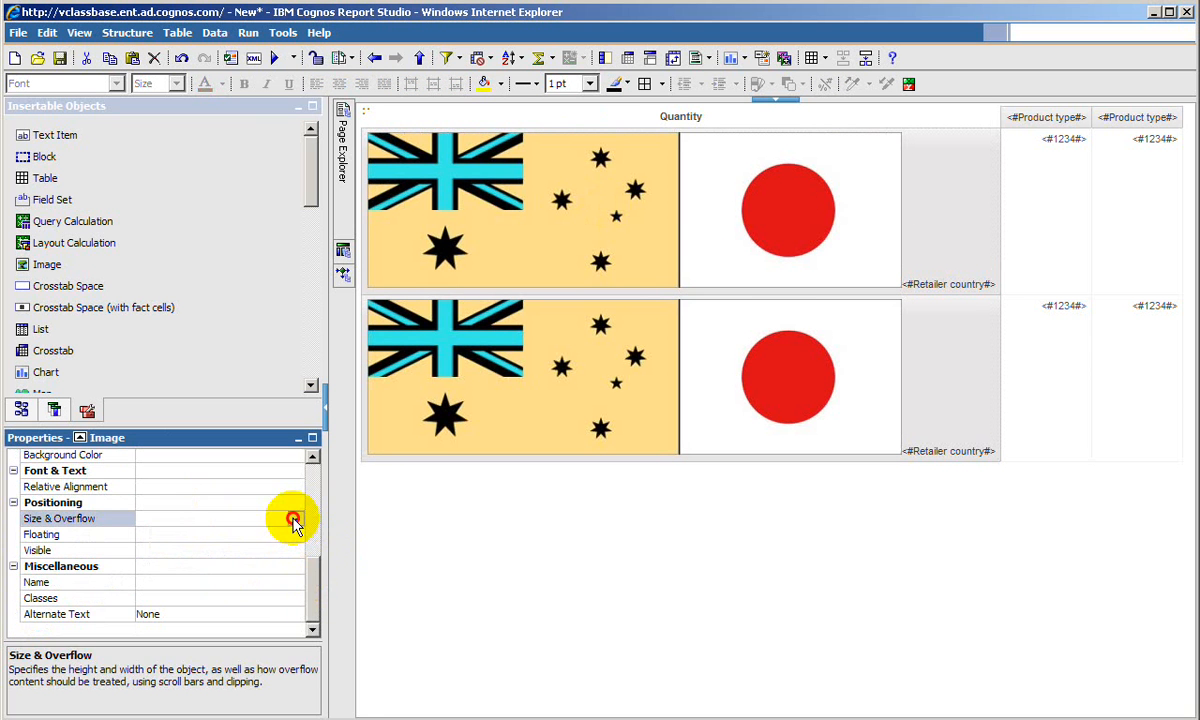
pyautogui.click(293, 519)
pyautogui.moveTo(518, 285); pyautogui.dragTo(509, 391)
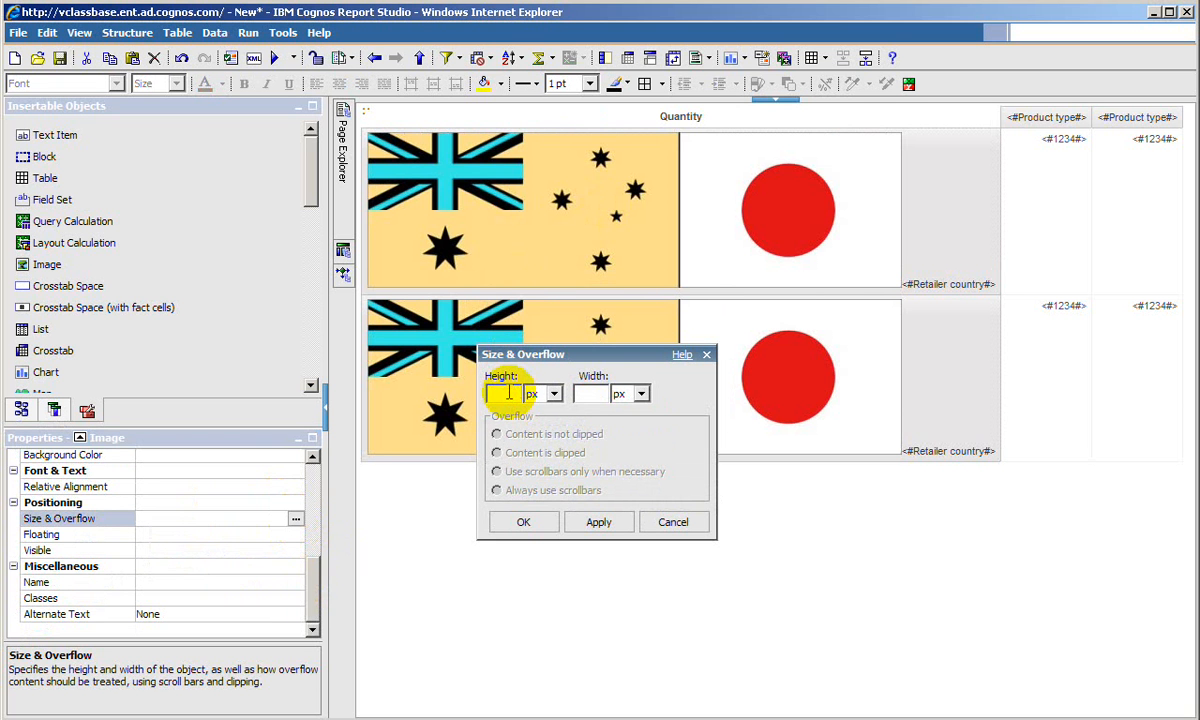
pyautogui.click(671, 522)
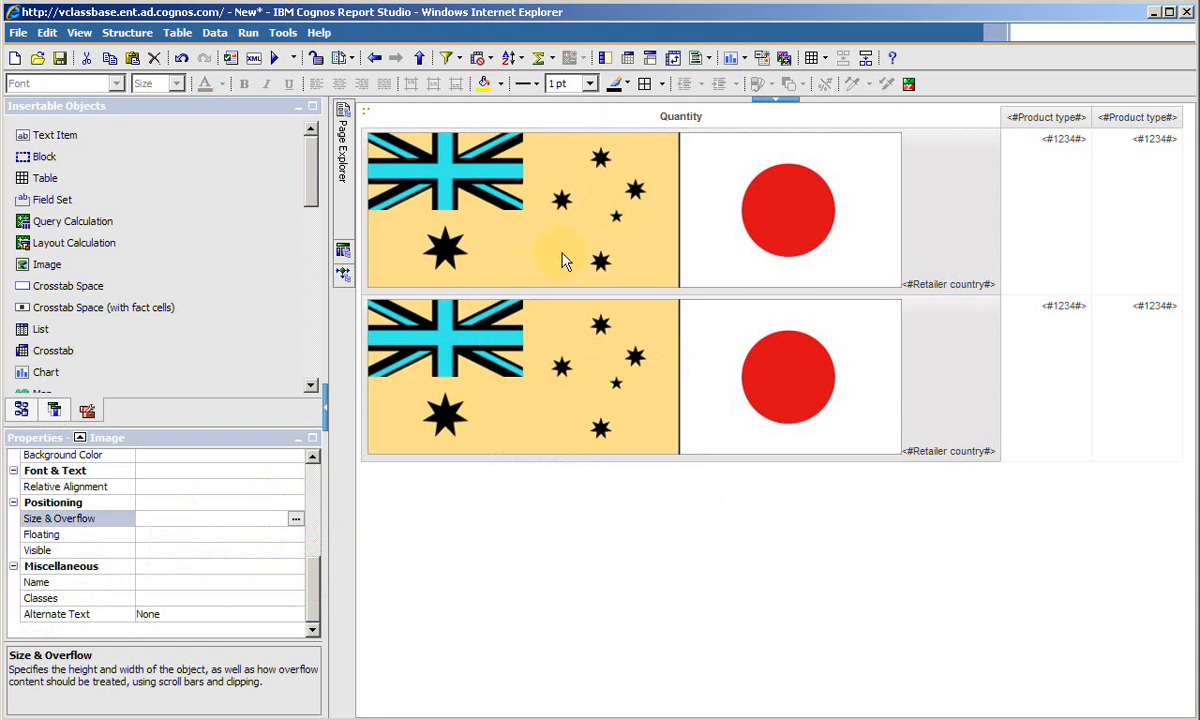
# - Set the Australian flag image's size to 150 px high and 250 px wide
pyautogui.click(524, 273)
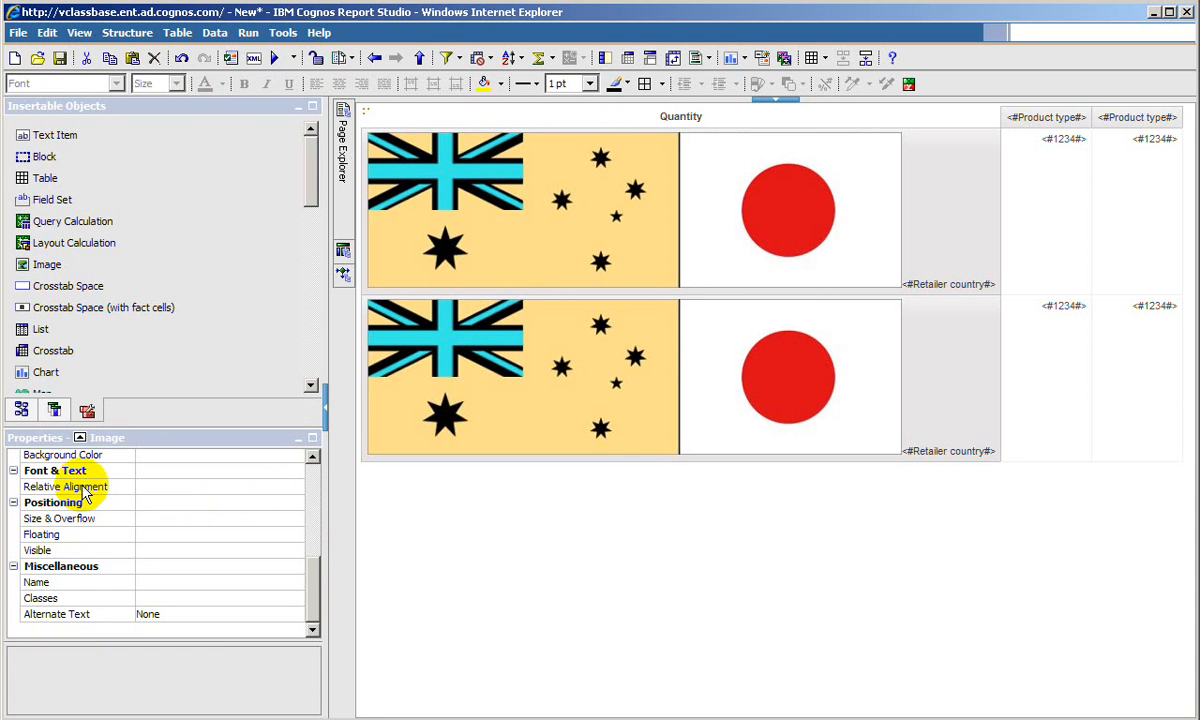
pyautogui.click(210, 518)
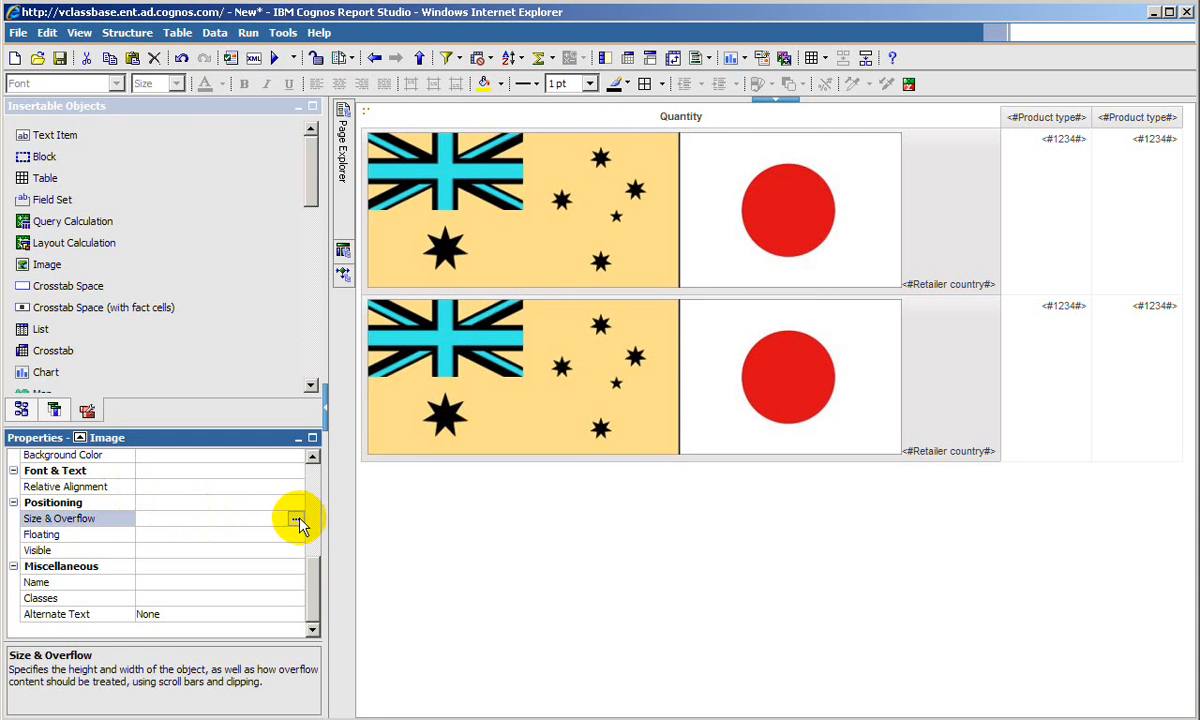
pyautogui.click(296, 519)
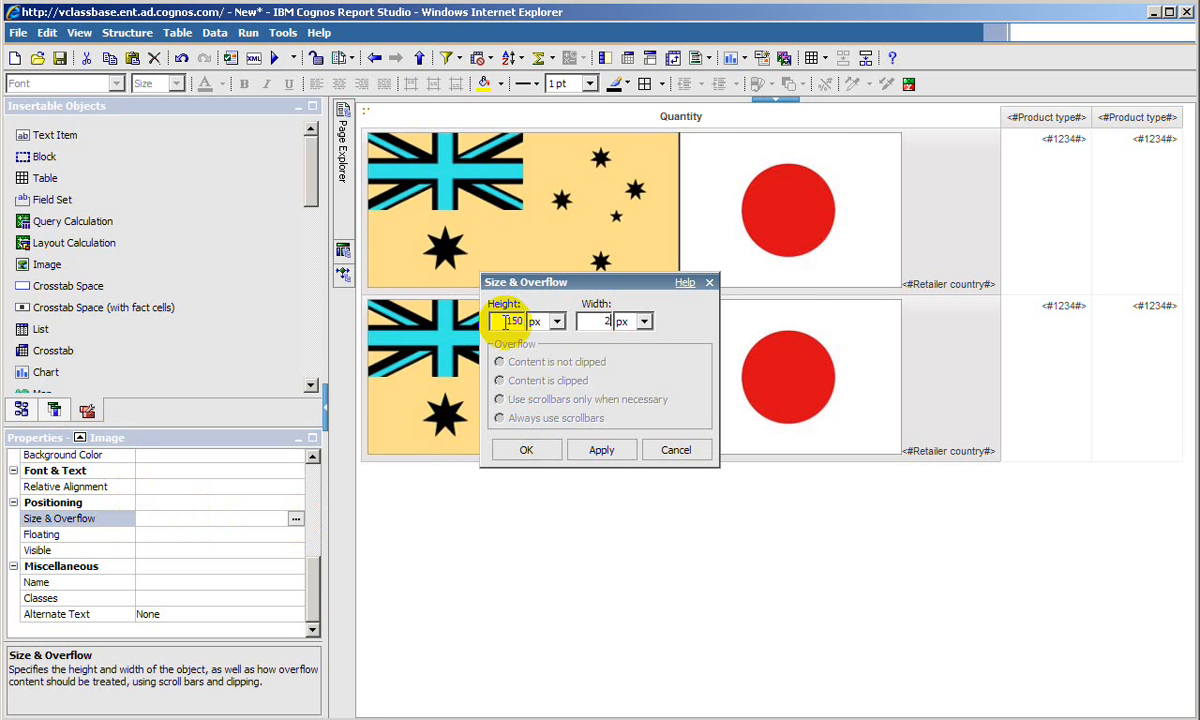
pyautogui.click(526, 449)
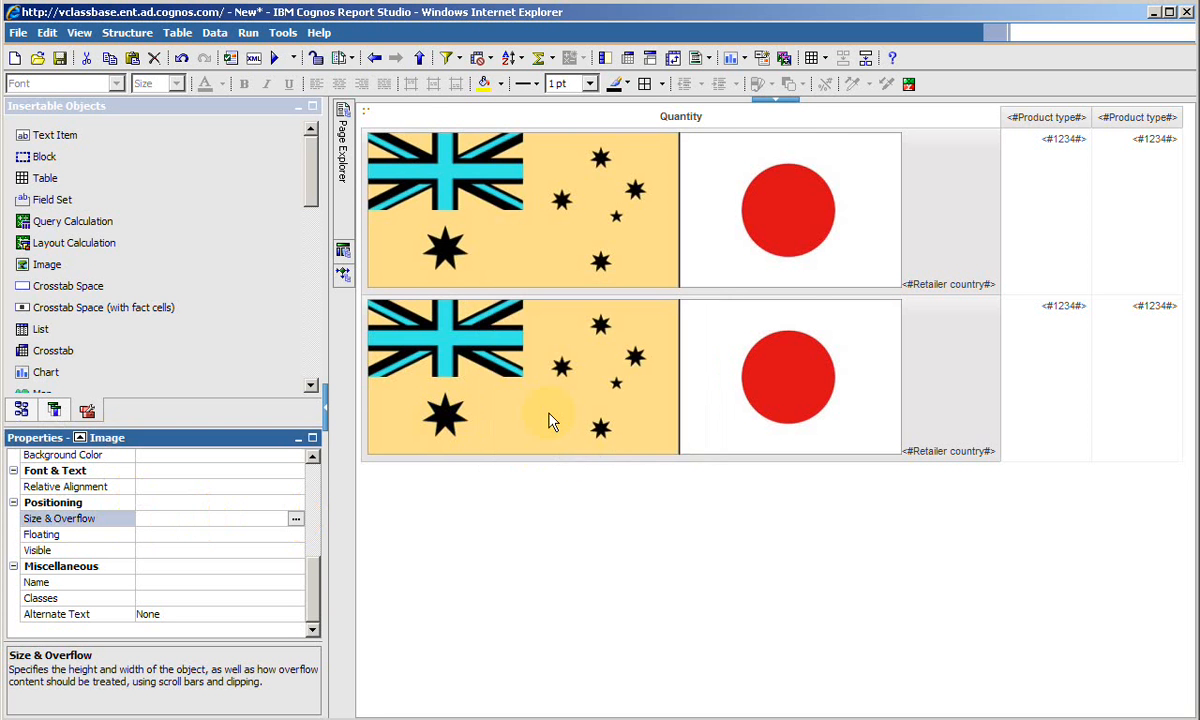
# - Set the Japanese flag image's size to 150 px high and 250 px wide
pyautogui.click(490, 372)
pyautogui.click(262, 519)
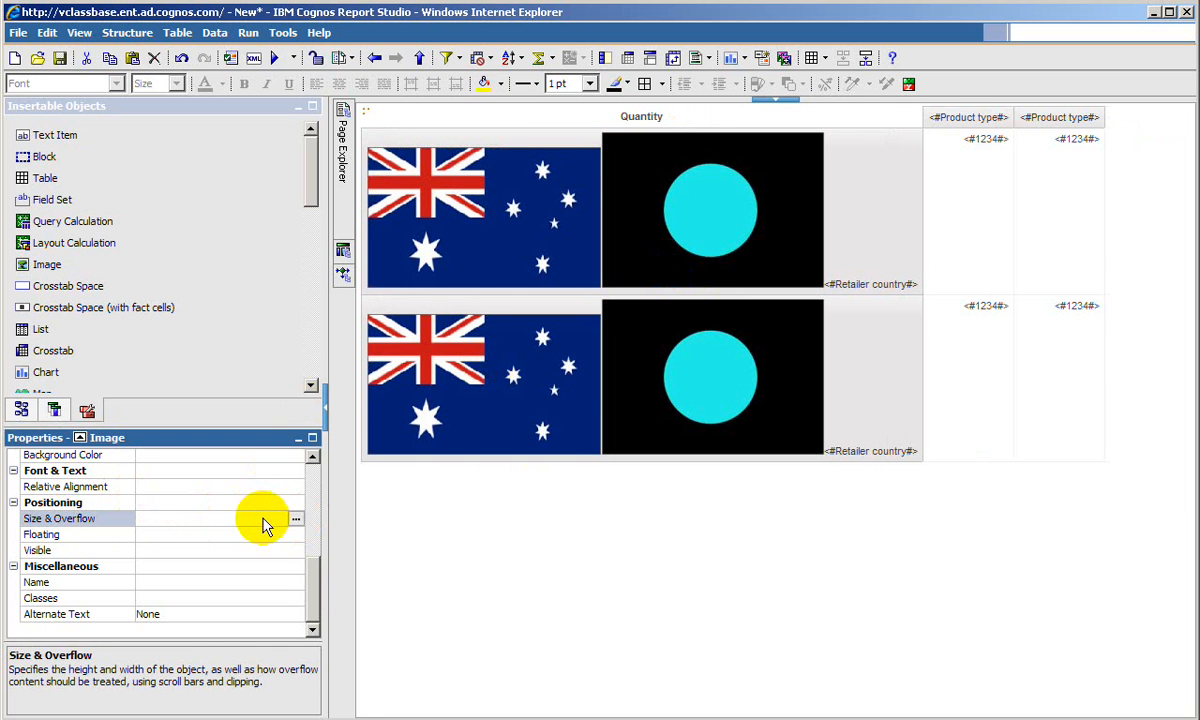
pyautogui.click(296, 519)
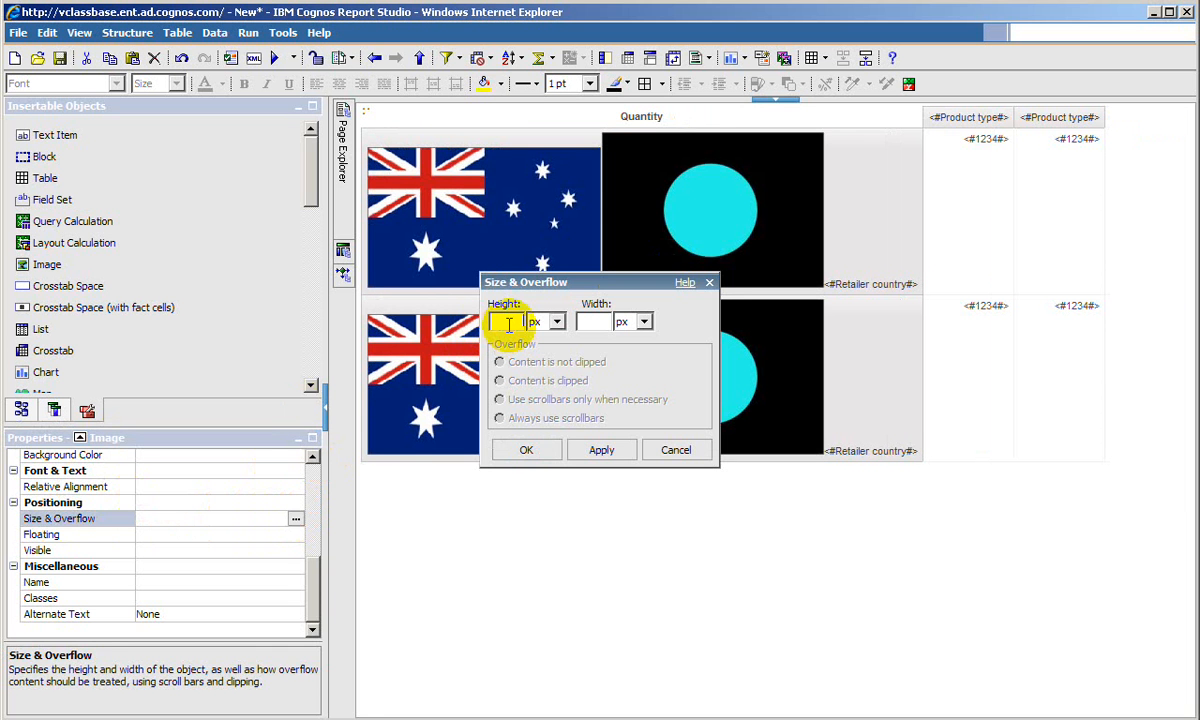
pyautogui.write('150')
pyautogui.click(596, 324)
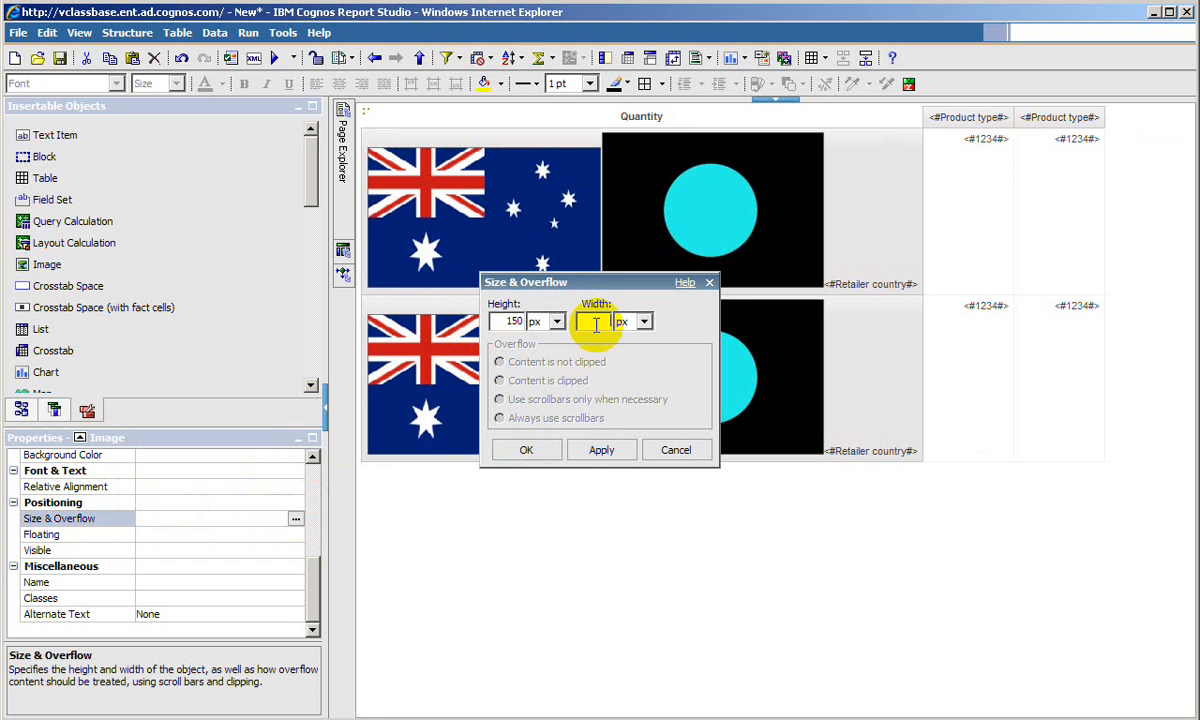
pyautogui.write('250')
pyautogui.click(598, 451)
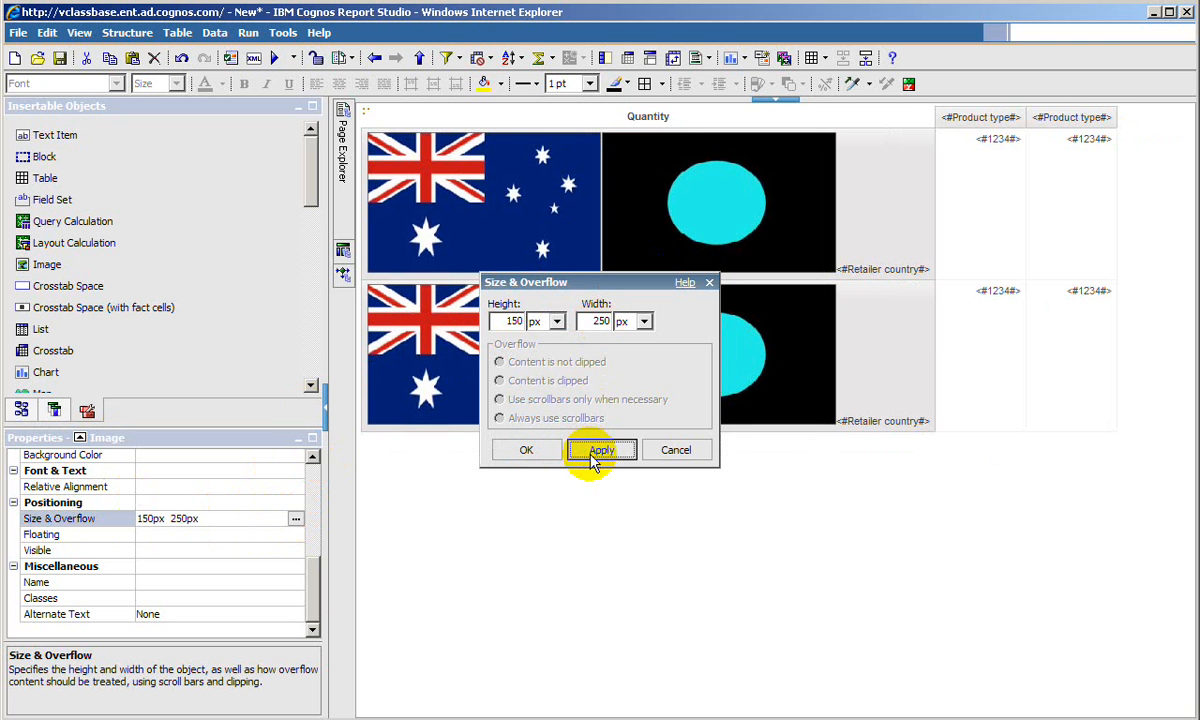
pyautogui.click(527, 451)
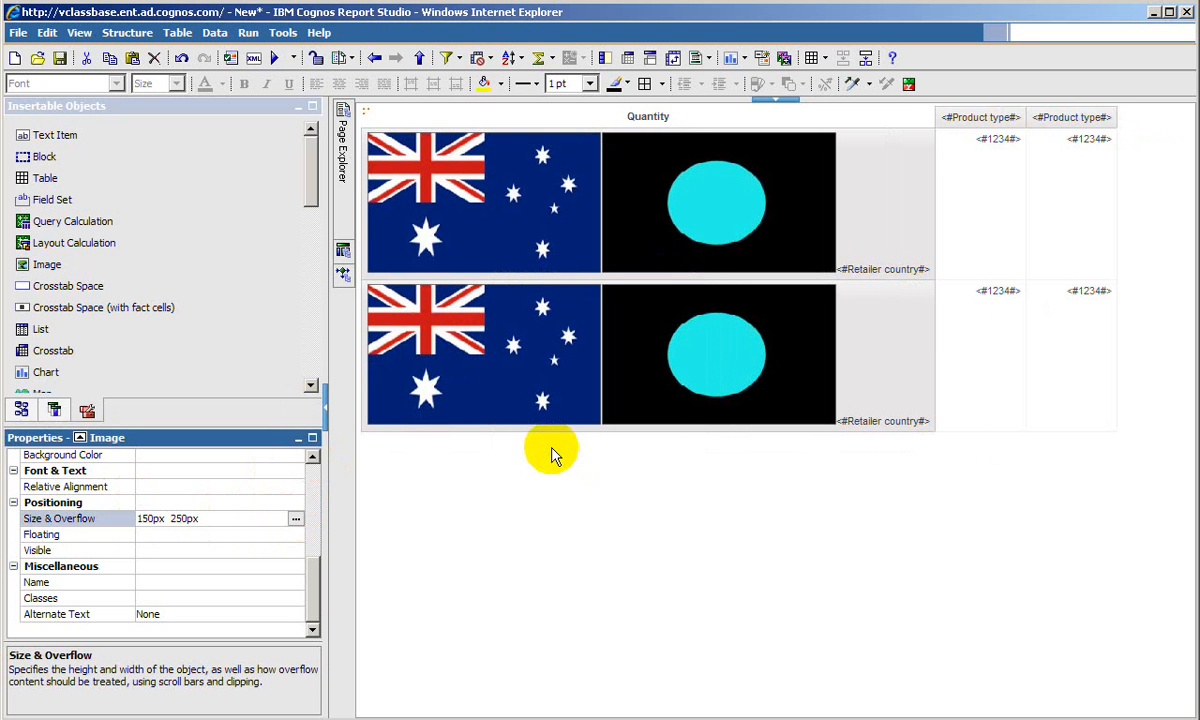
pyautogui.click(912, 345)
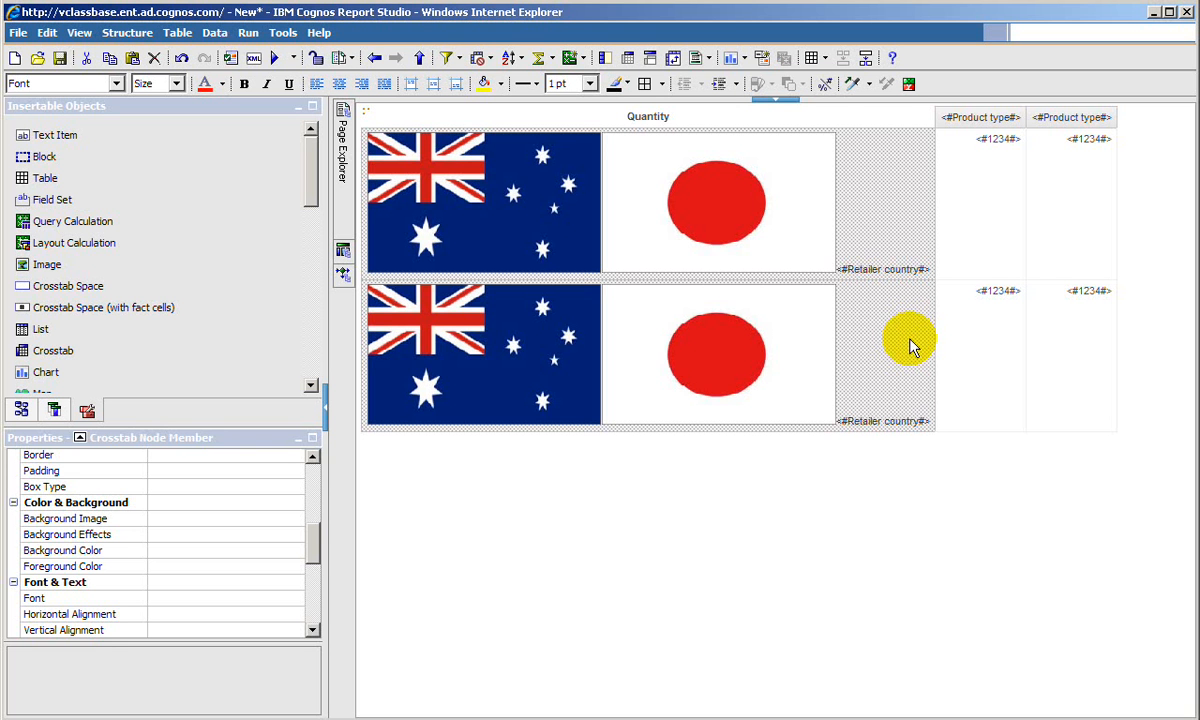
pyautogui.click(976, 199)
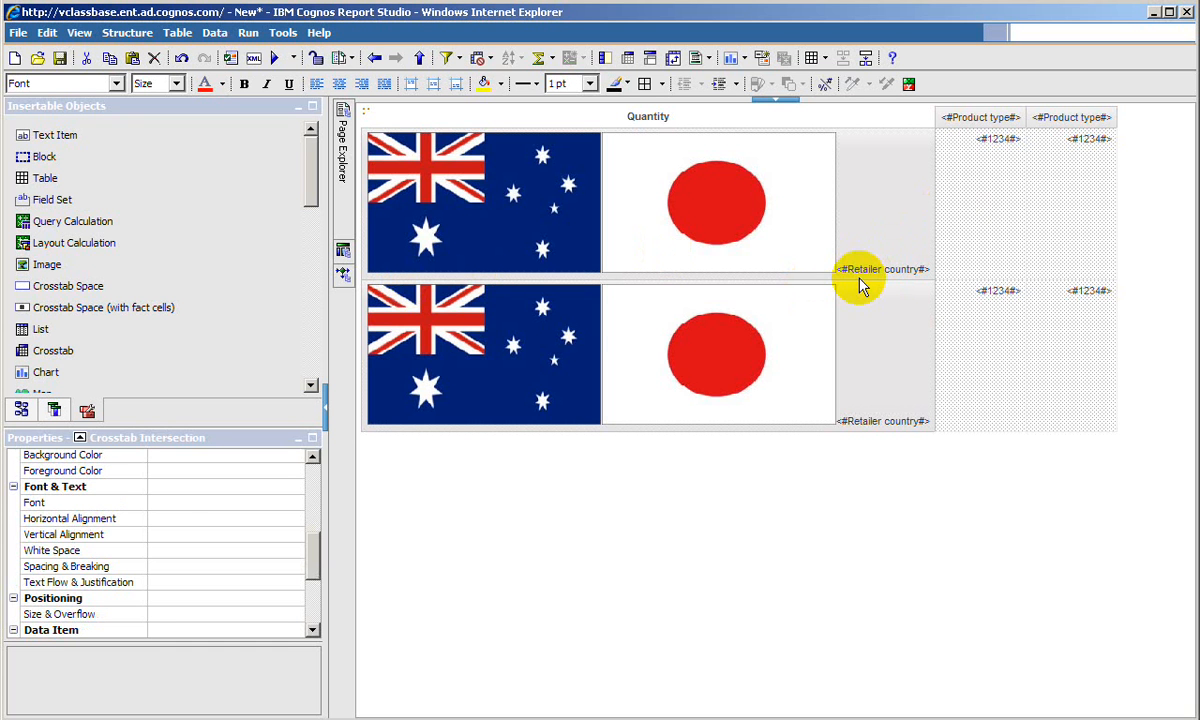
pyautogui.click(568, 184)
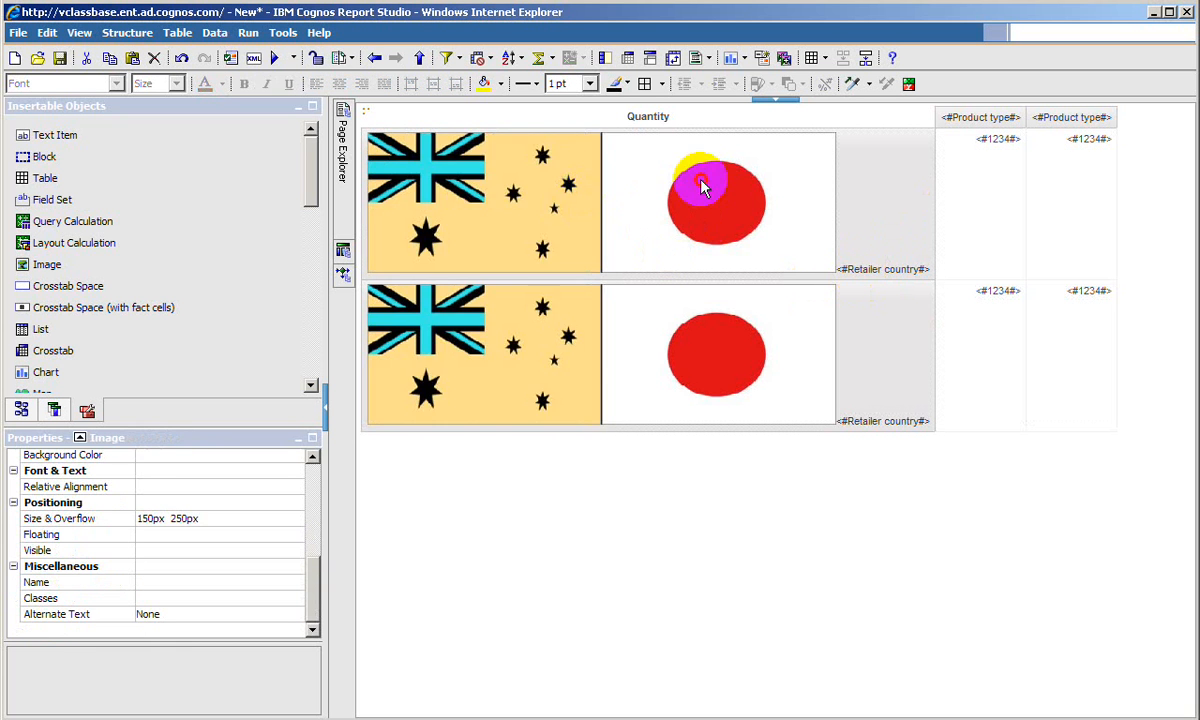
pyautogui.click(705, 186)
pyautogui.click(566, 185)
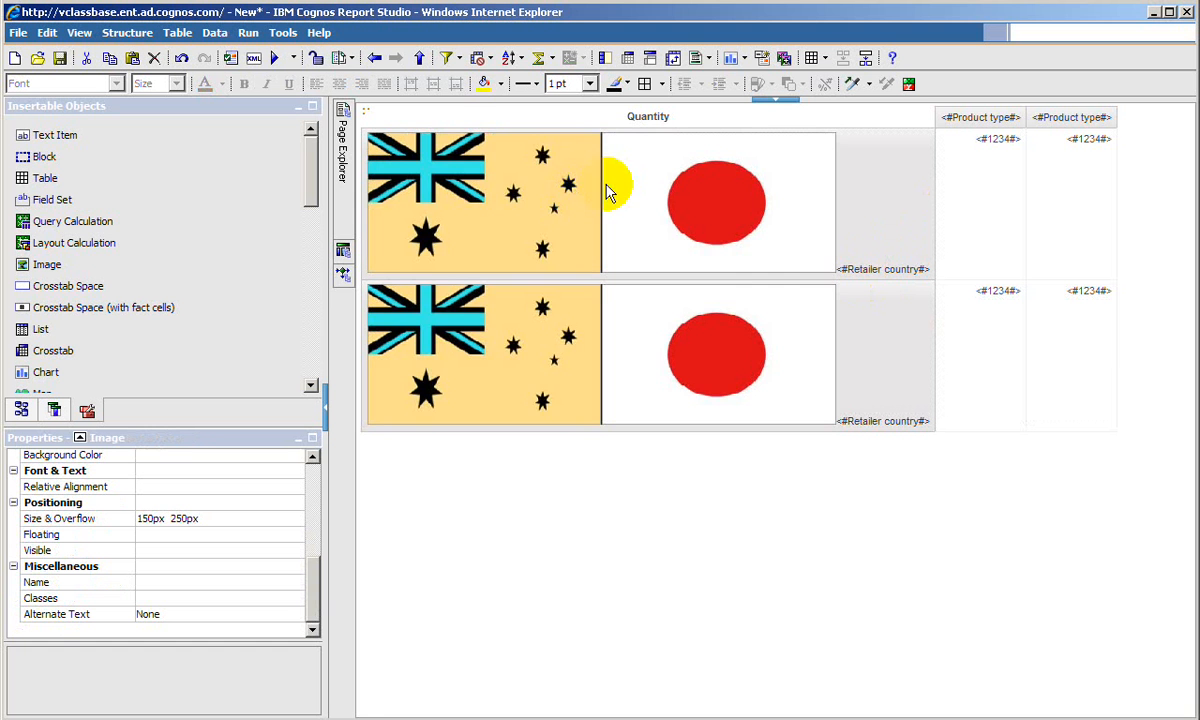
# - Create a string variable in the report's condition variables with the expression [Sales Query Crosstab].[Retailer country]
pyautogui.moveTo(345, 274)
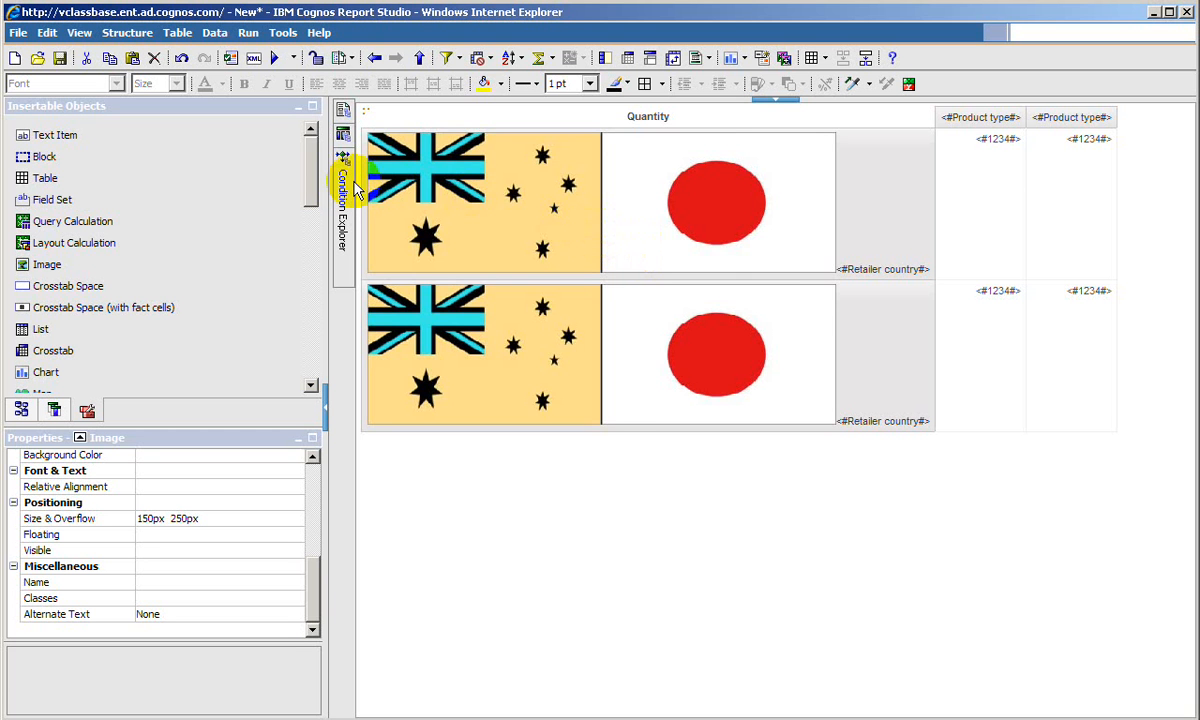
pyautogui.moveTo(347, 190)
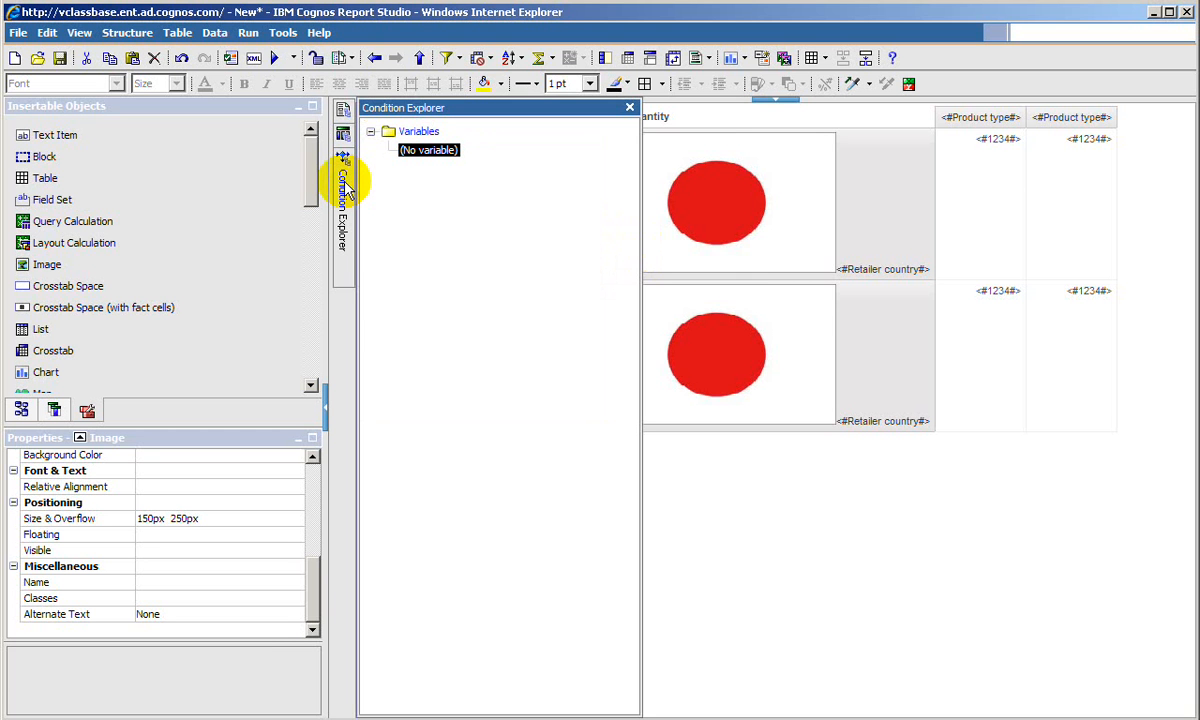
pyautogui.click(409, 136)
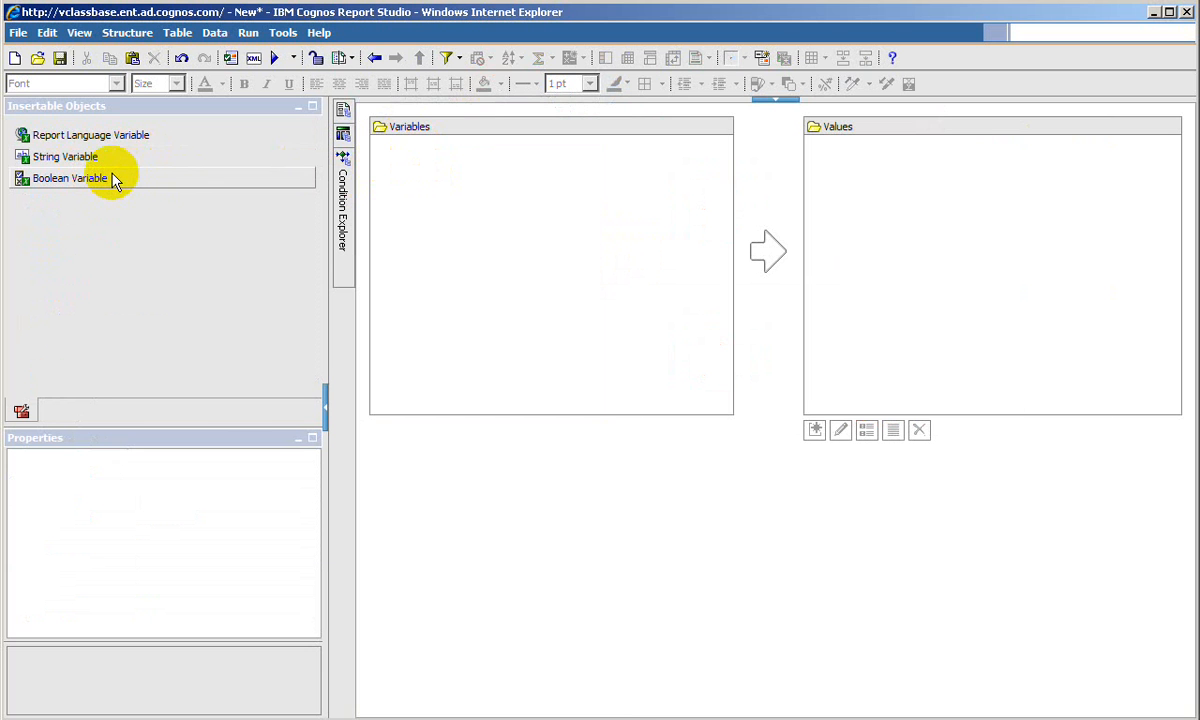
pyautogui.moveTo(106, 160); pyautogui.dragTo(490, 193)
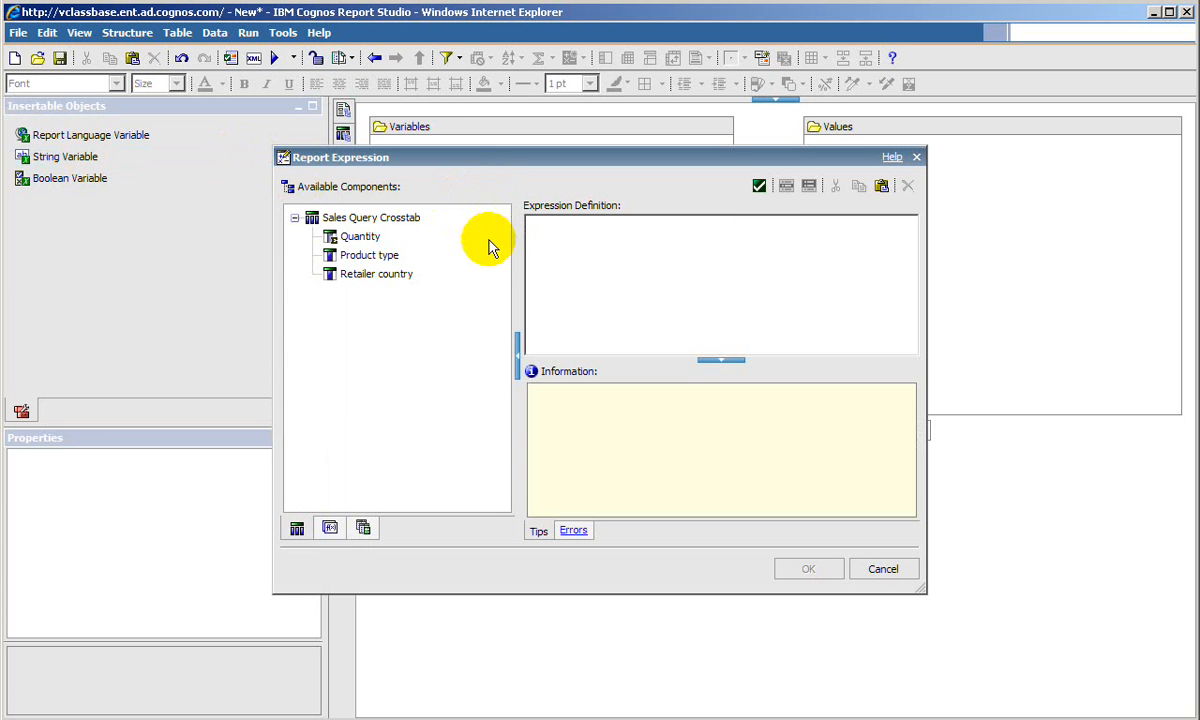
pyautogui.click(388, 279)
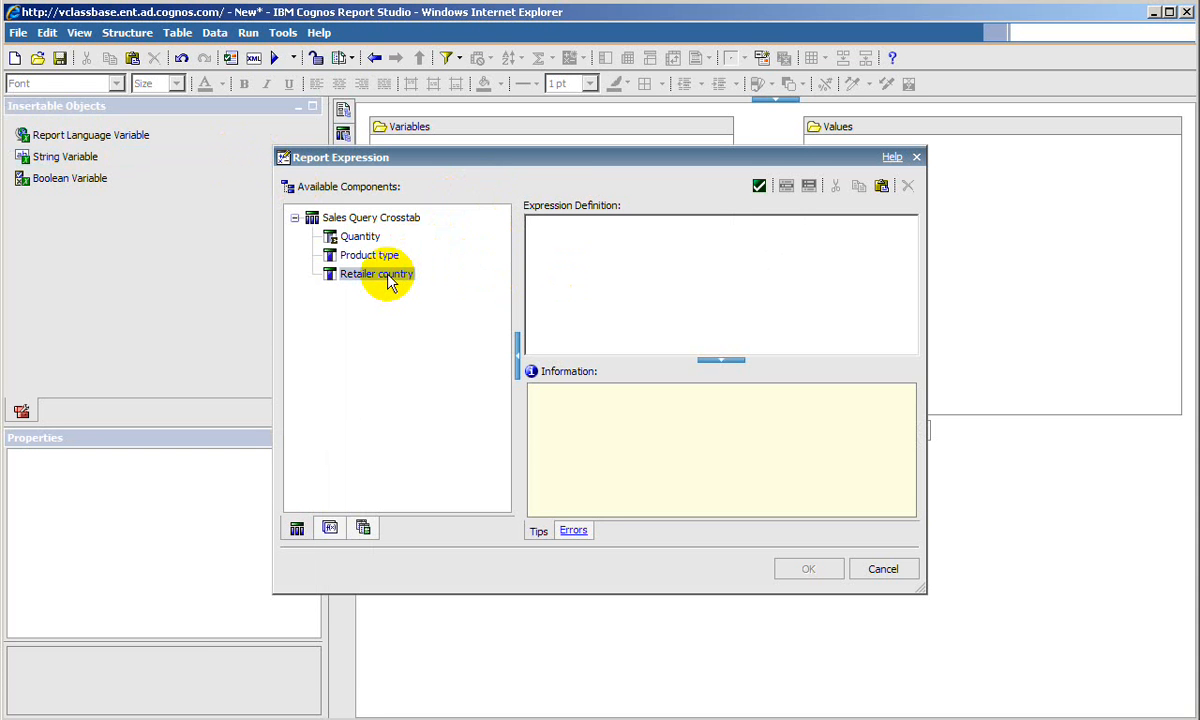
pyautogui.moveTo(388, 280); pyautogui.dragTo(635, 260)
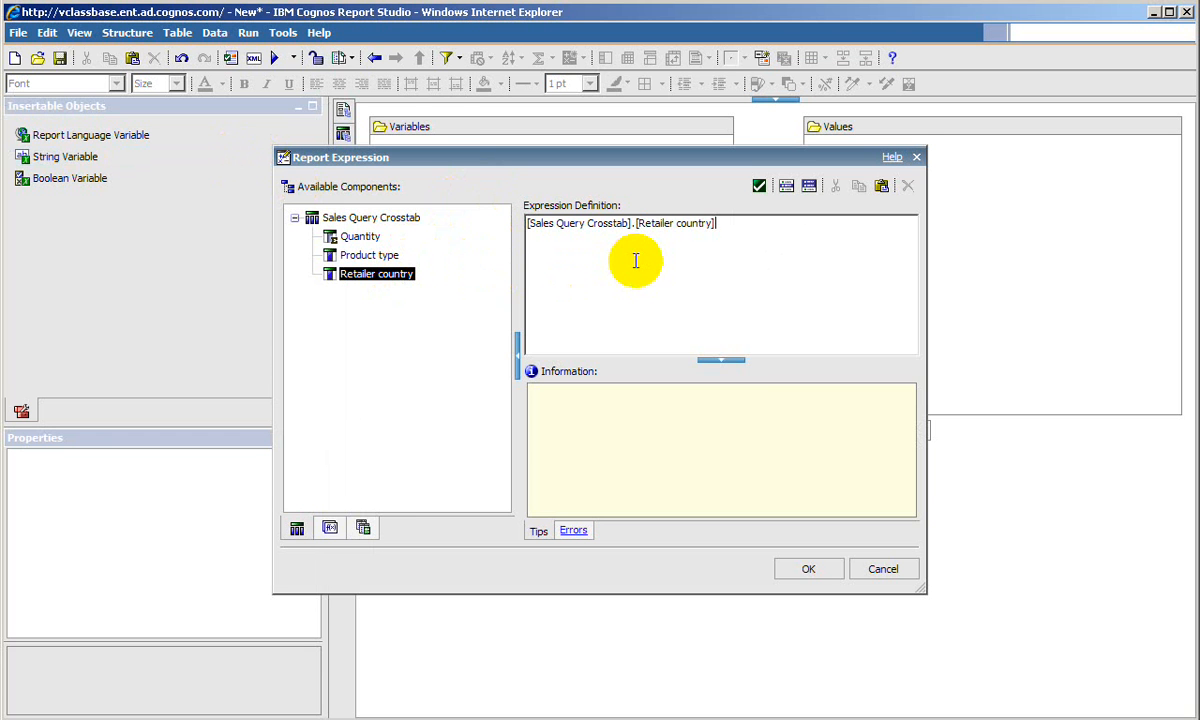
pyautogui.click(818, 569)
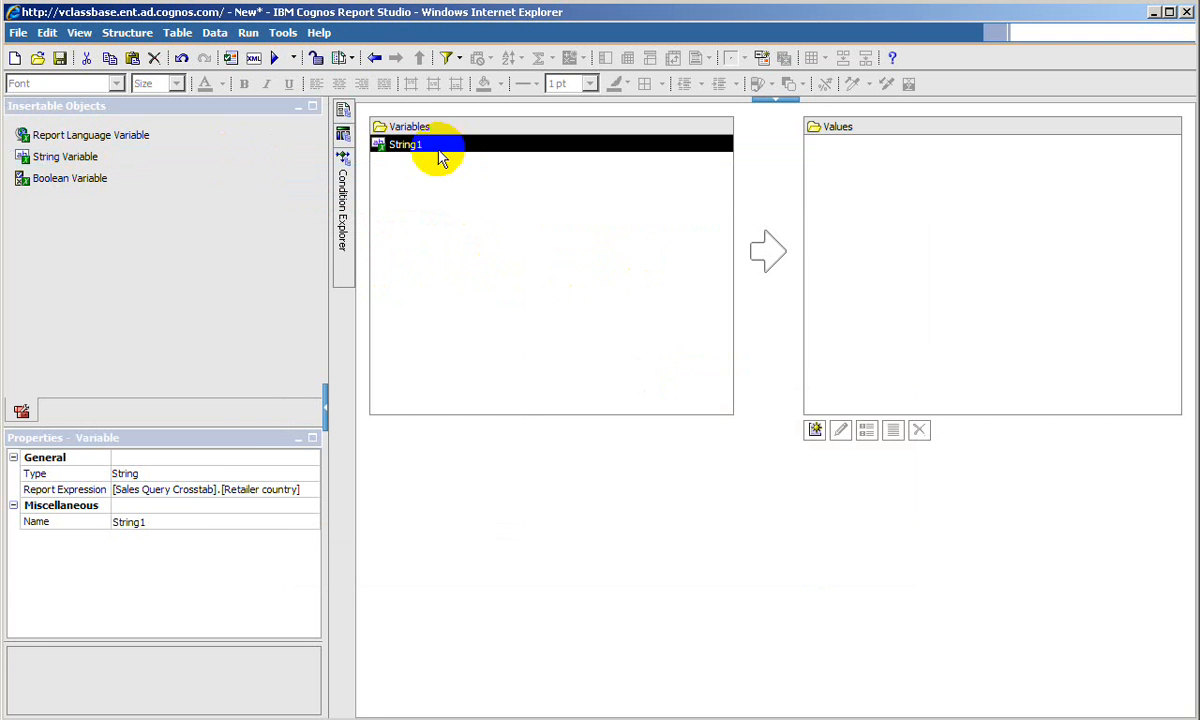
# - Rename the new string variable as Country
pyautogui.click(50, 523)
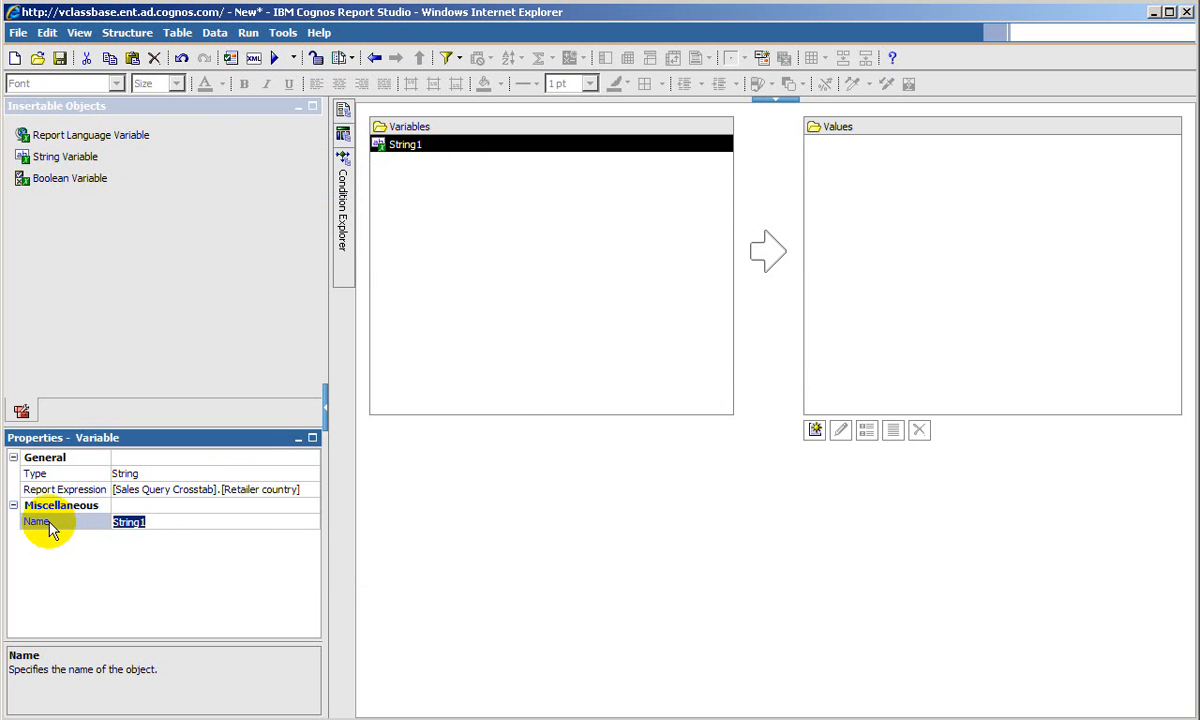
pyautogui.write('Country')
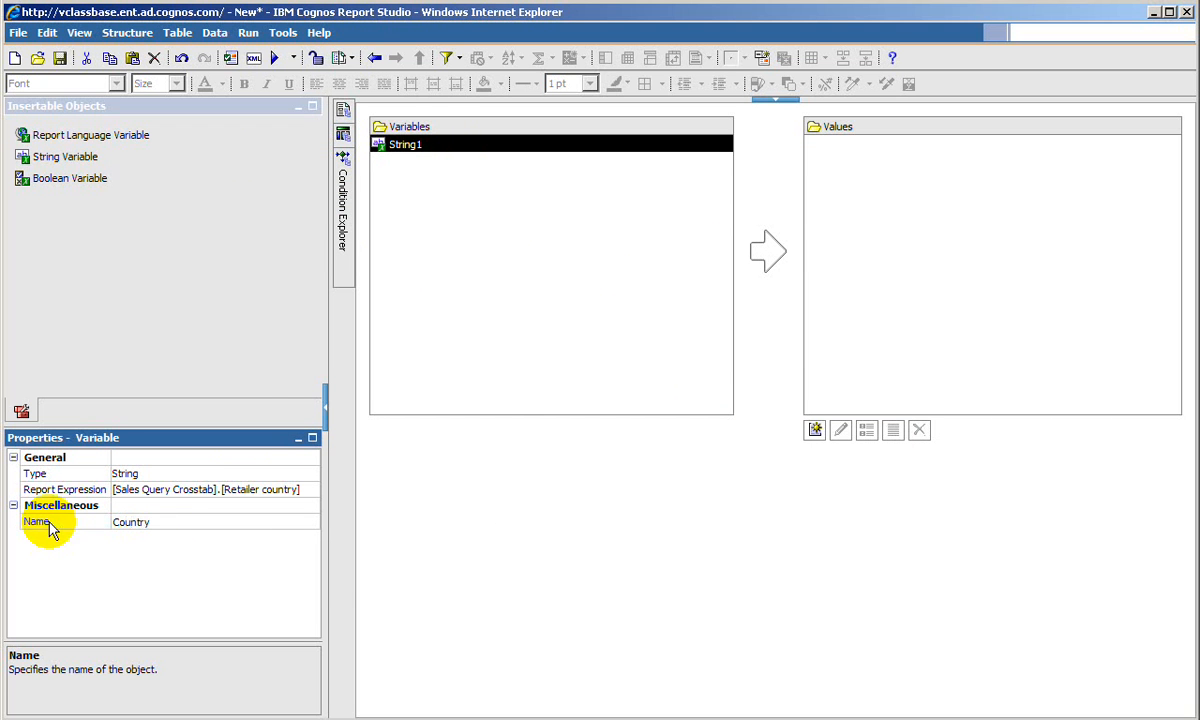
pyautogui.press('Return')
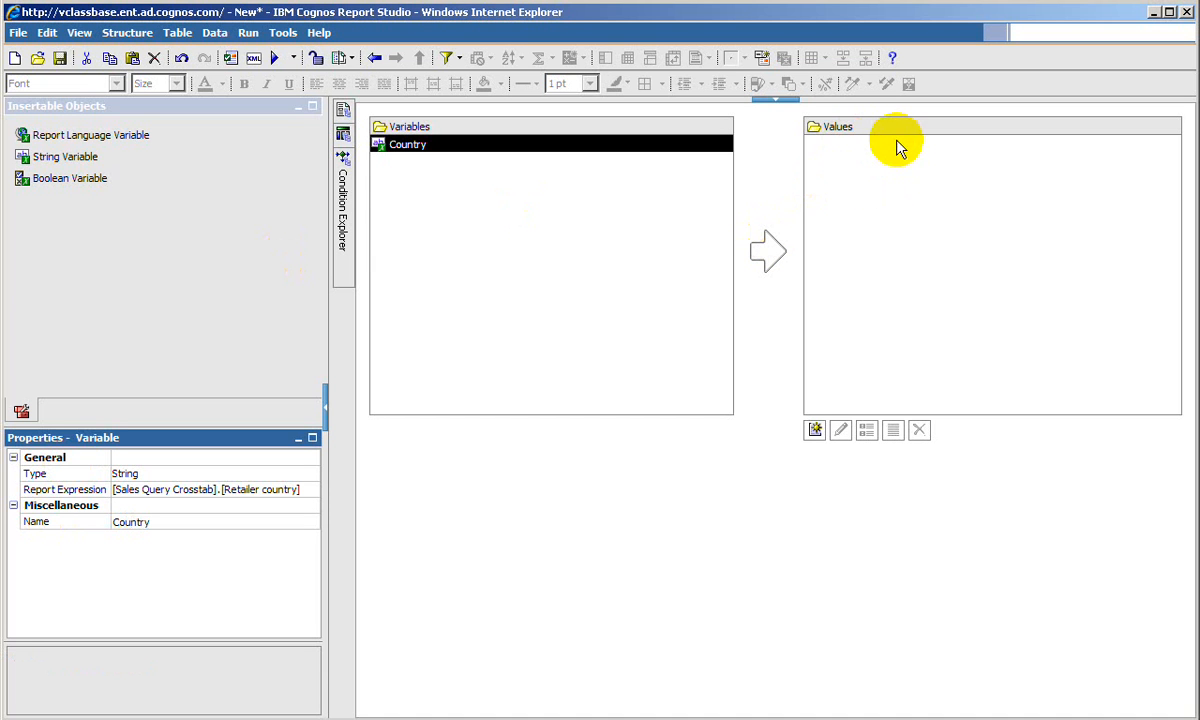
# - Add the values Australia and Japan to the Country variable
pyautogui.click(816, 431)
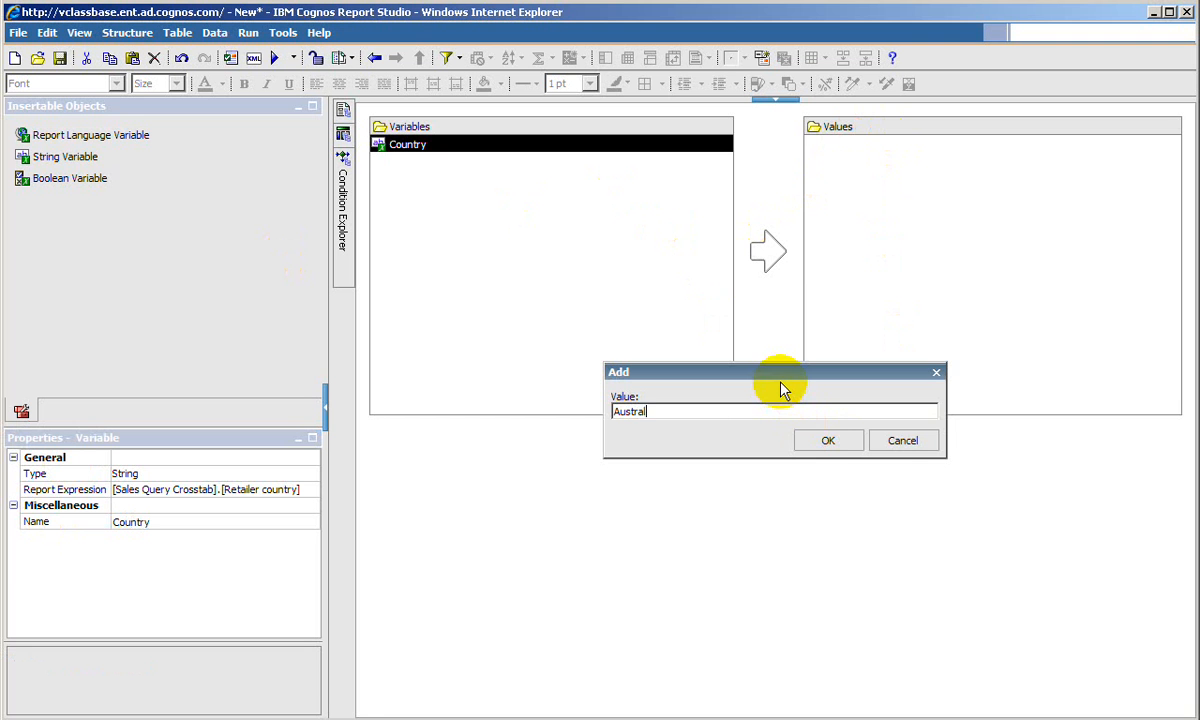
pyautogui.click(828, 441)
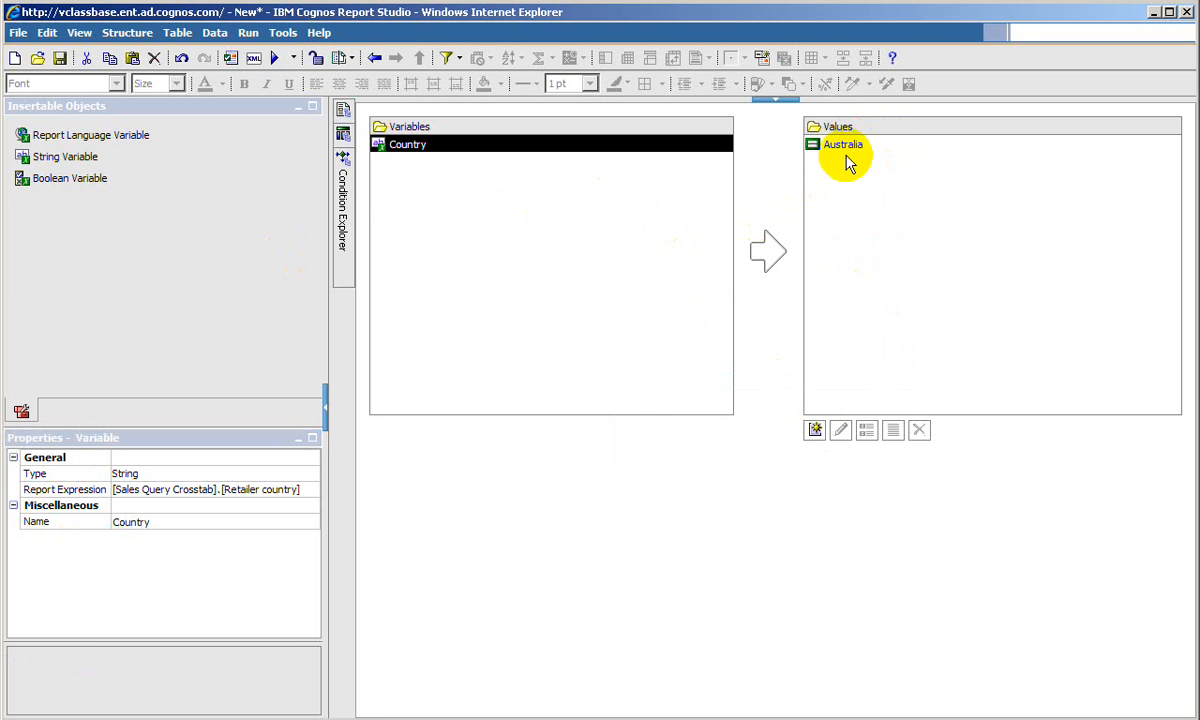
pyautogui.click(813, 431)
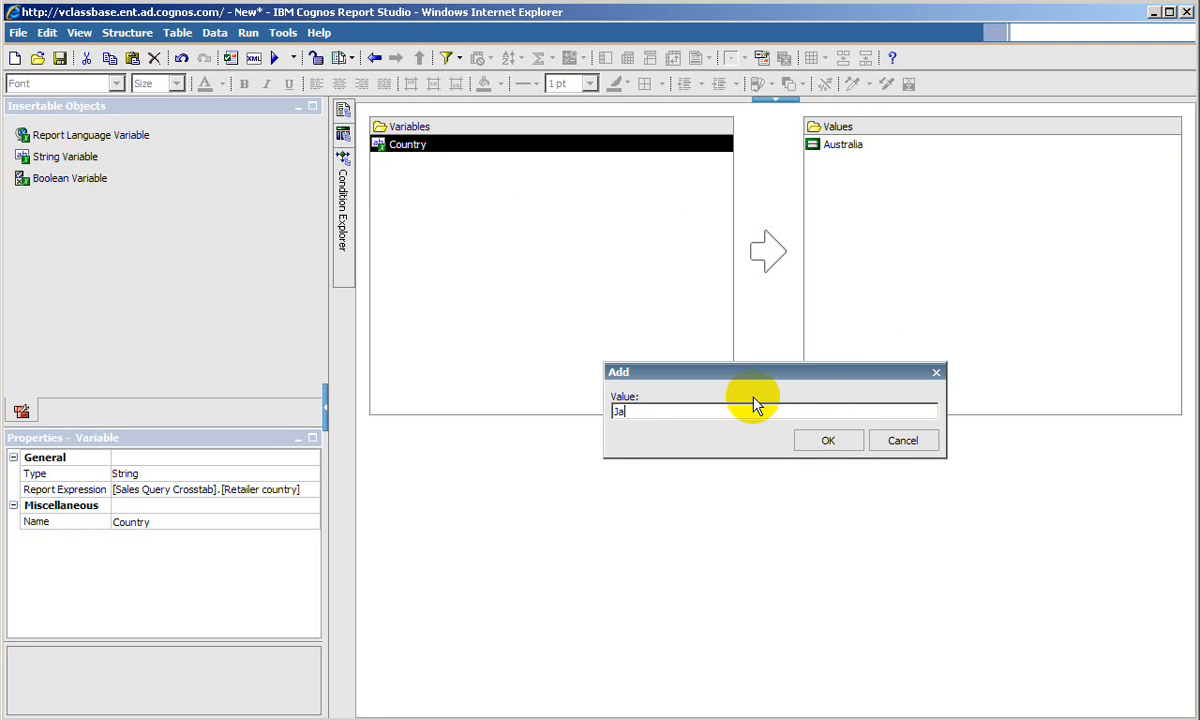
pyautogui.click(828, 443)
pyautogui.click(855, 165)
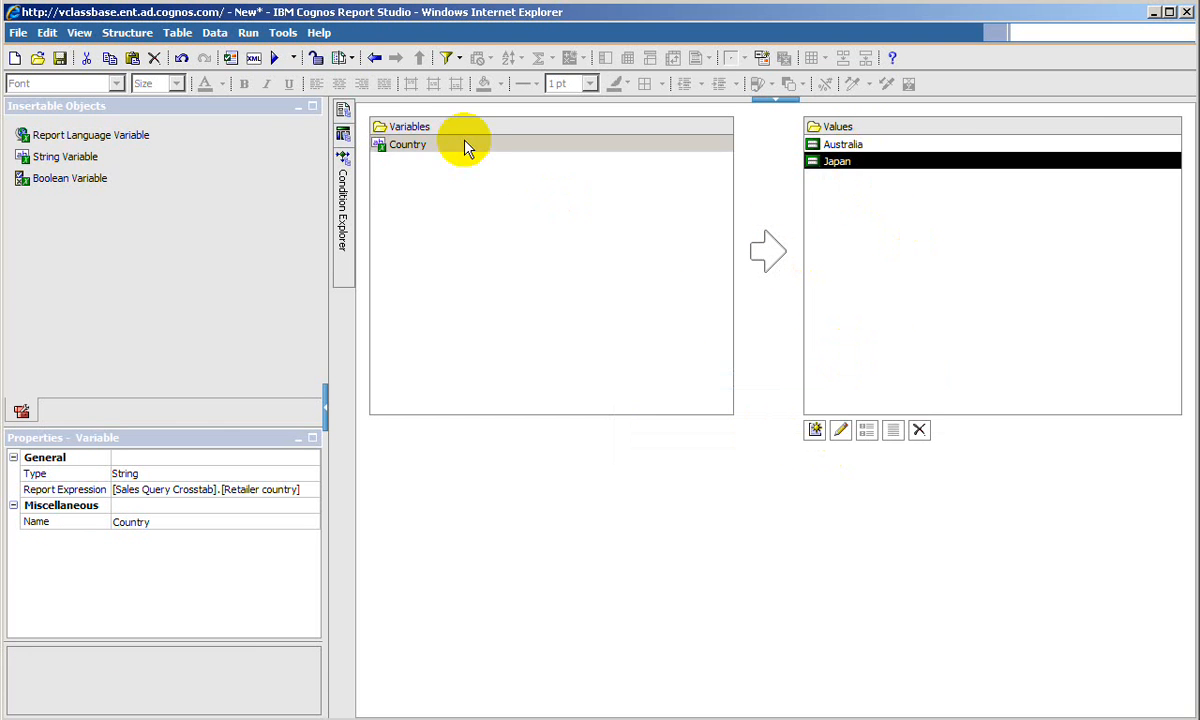
# - On the report page, assign Country as the Australian flag image's style variable with the values Australia and Japan enabled
pyautogui.moveTo(343, 113)
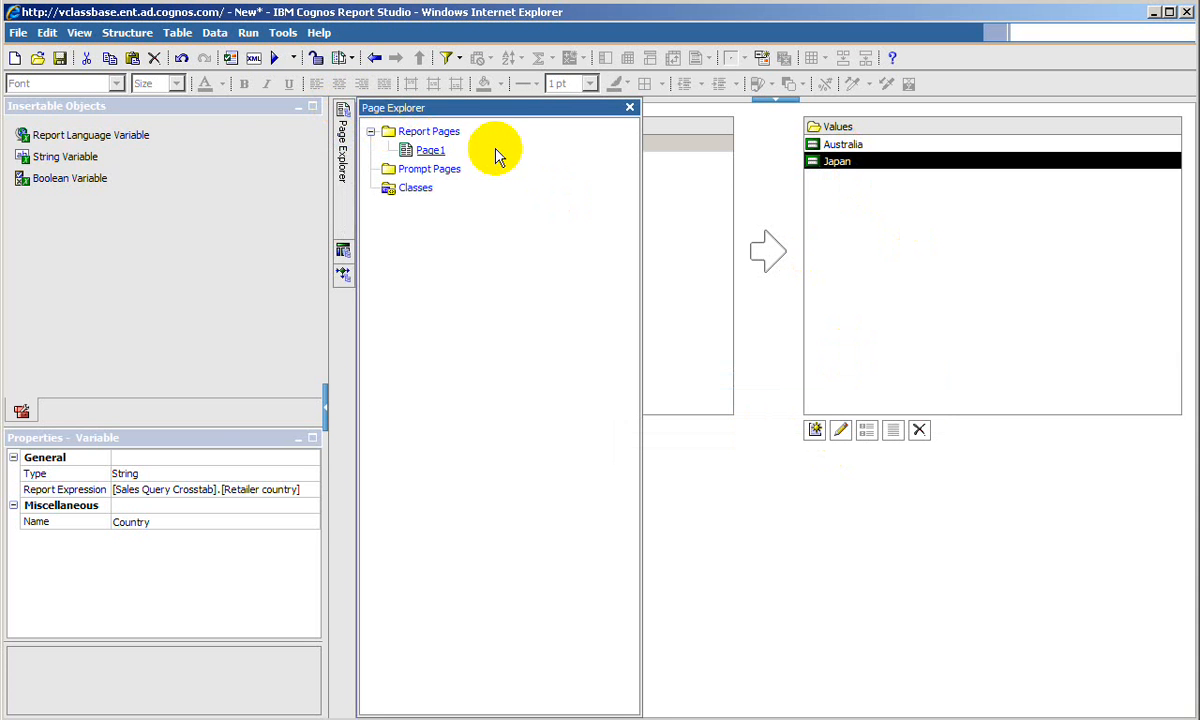
pyautogui.click(430, 151)
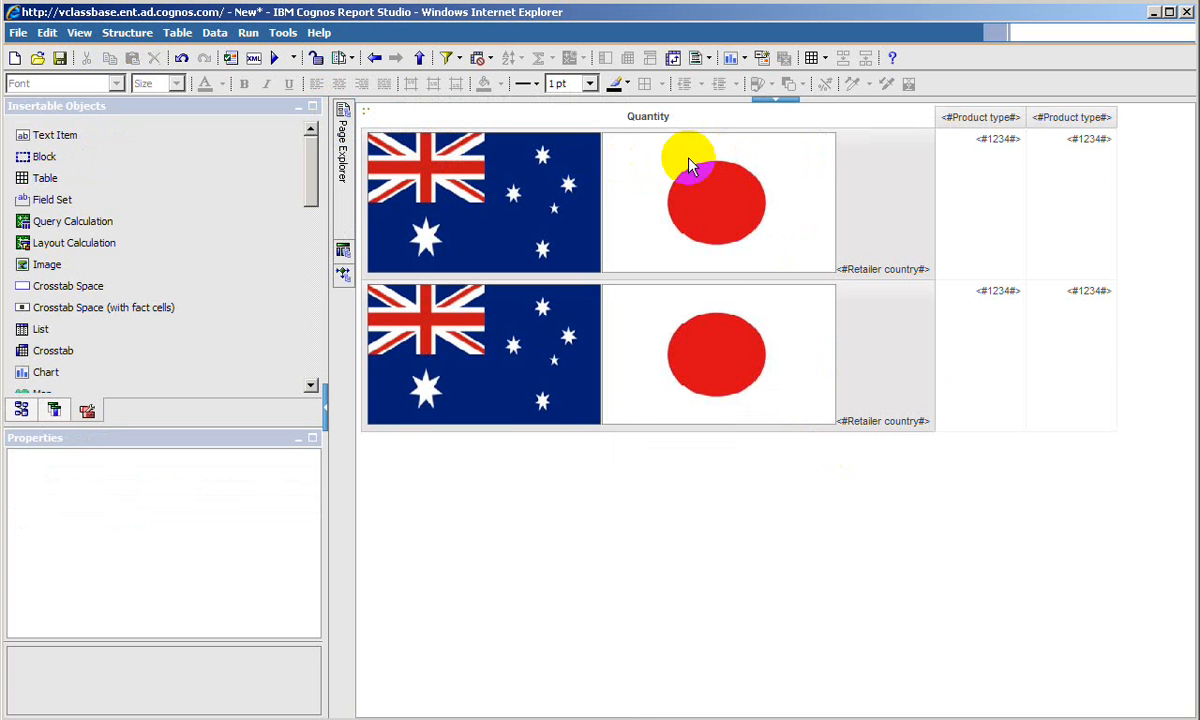
pyautogui.click(490, 205)
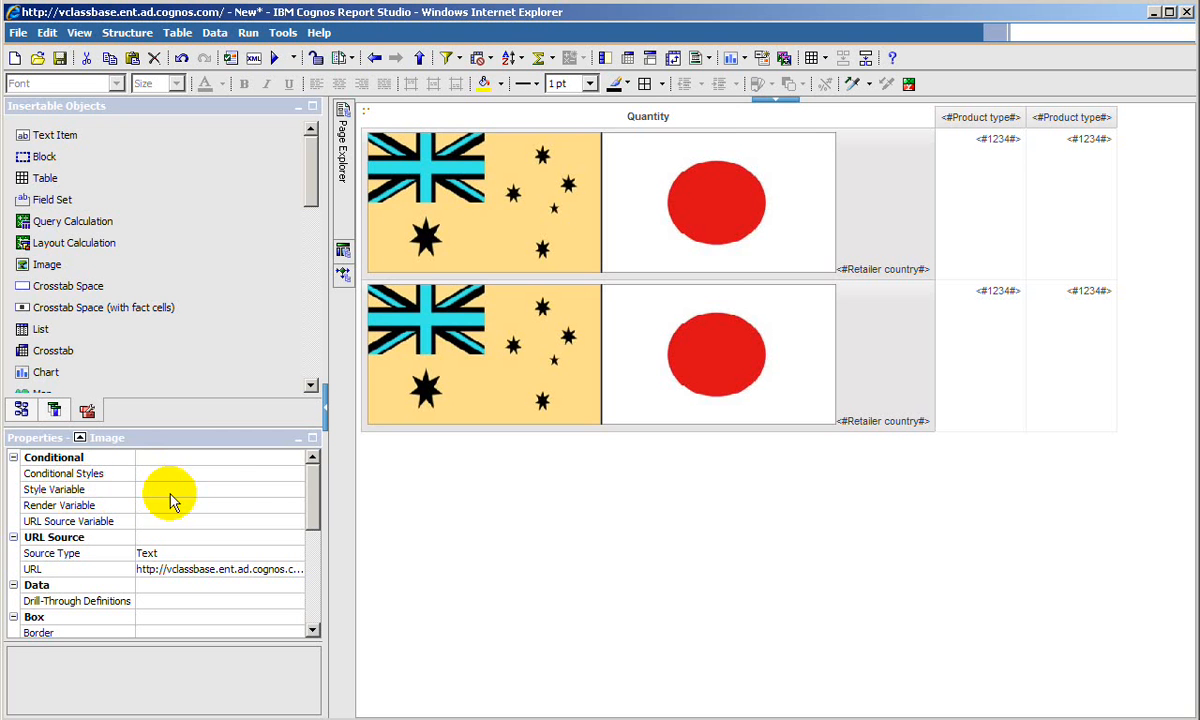
pyautogui.click(284, 491)
pyautogui.click(295, 490)
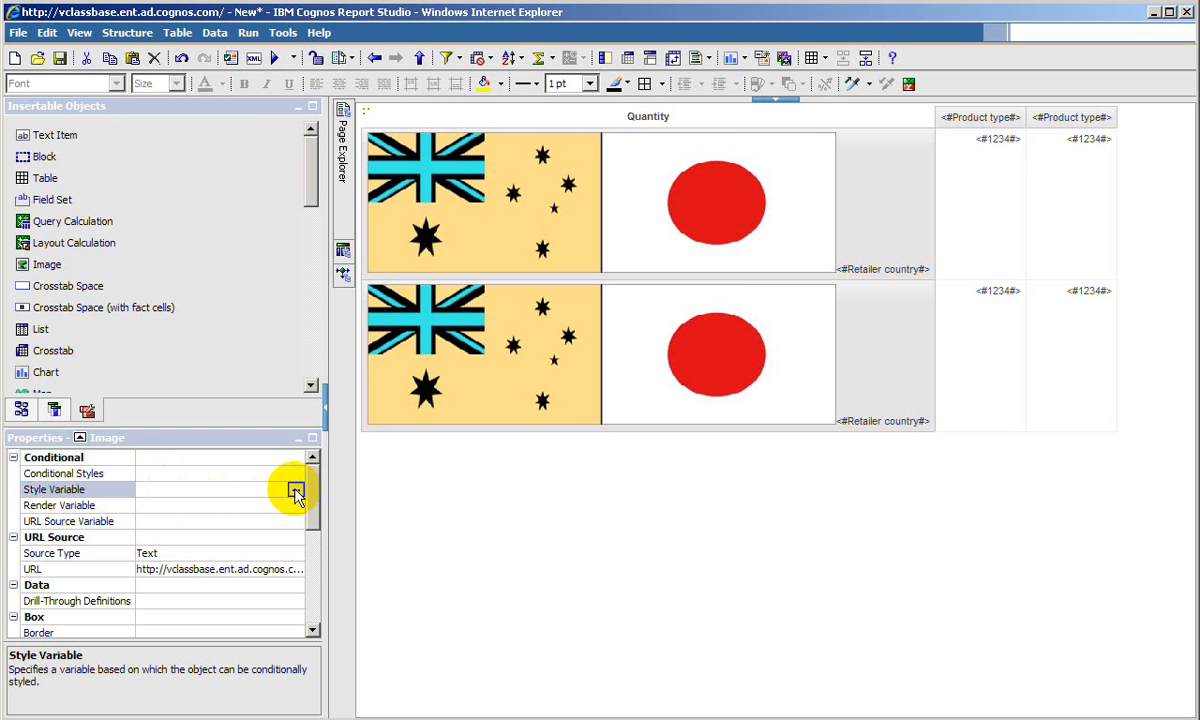
pyautogui.click(694, 233)
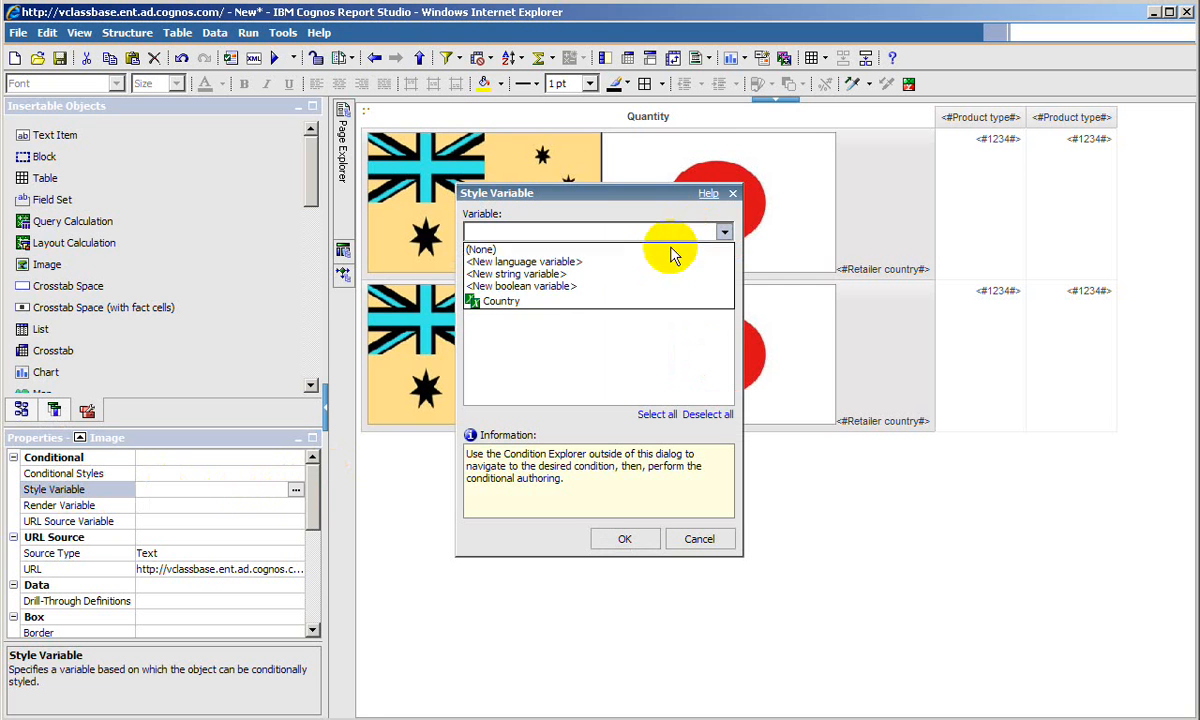
pyautogui.click(529, 302)
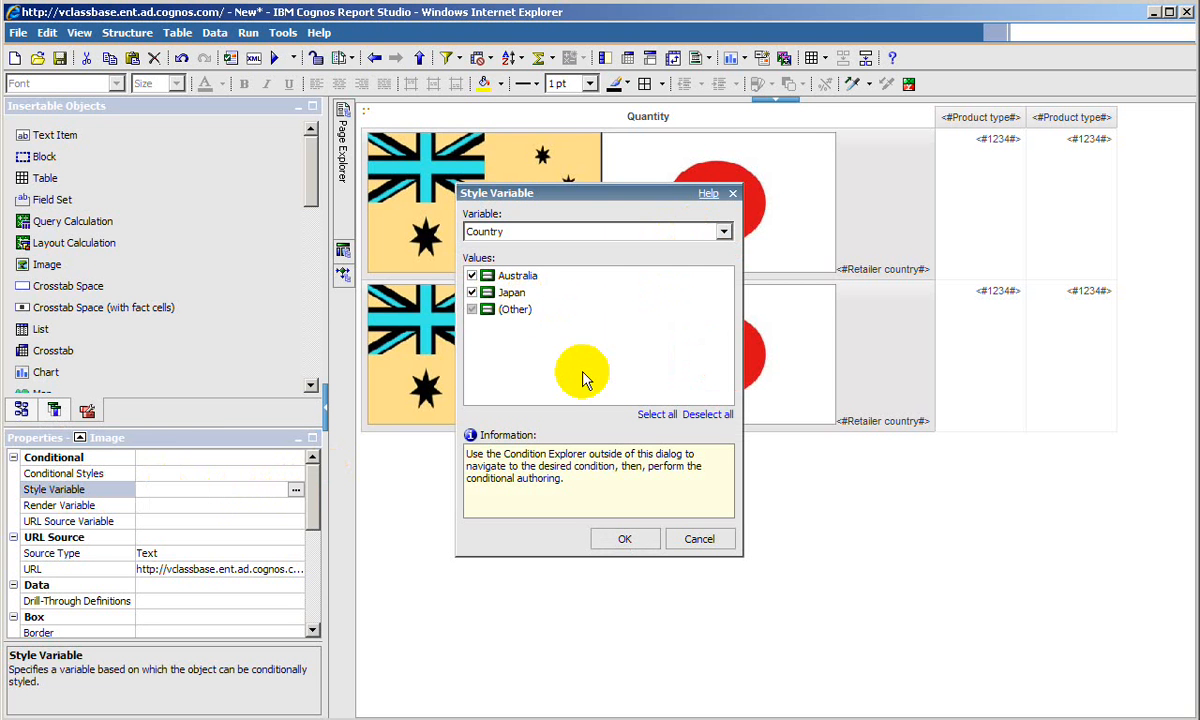
pyautogui.click(472, 292)
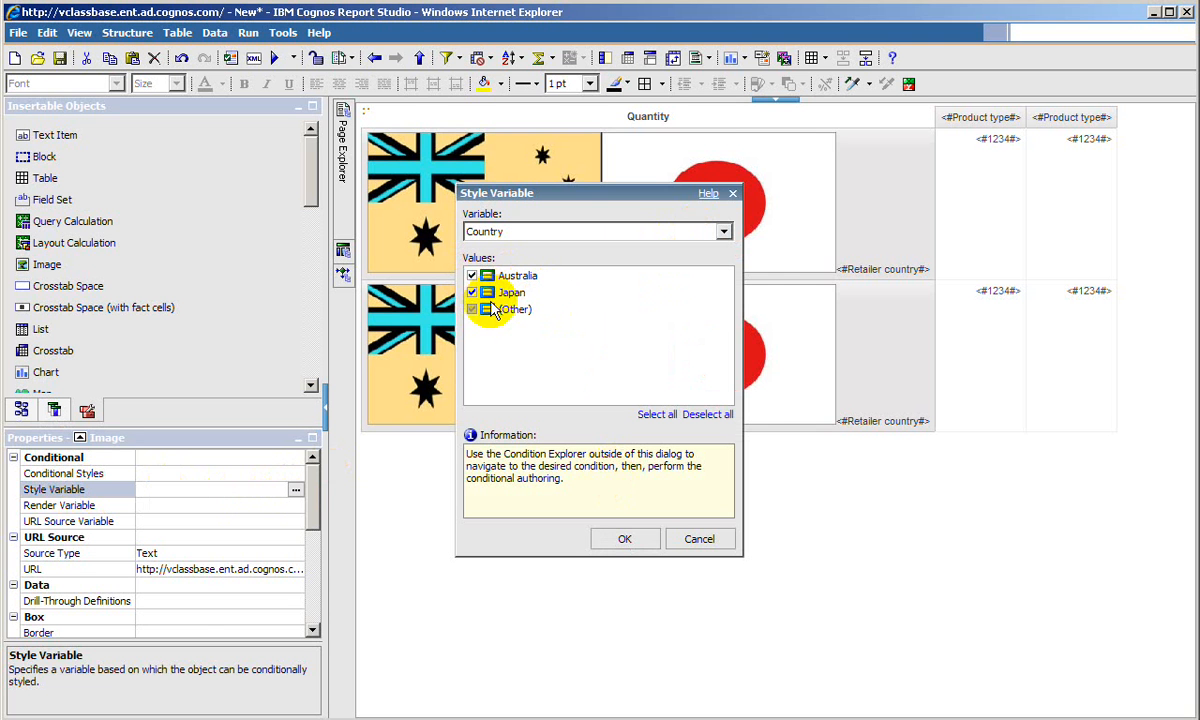
pyautogui.click(627, 539)
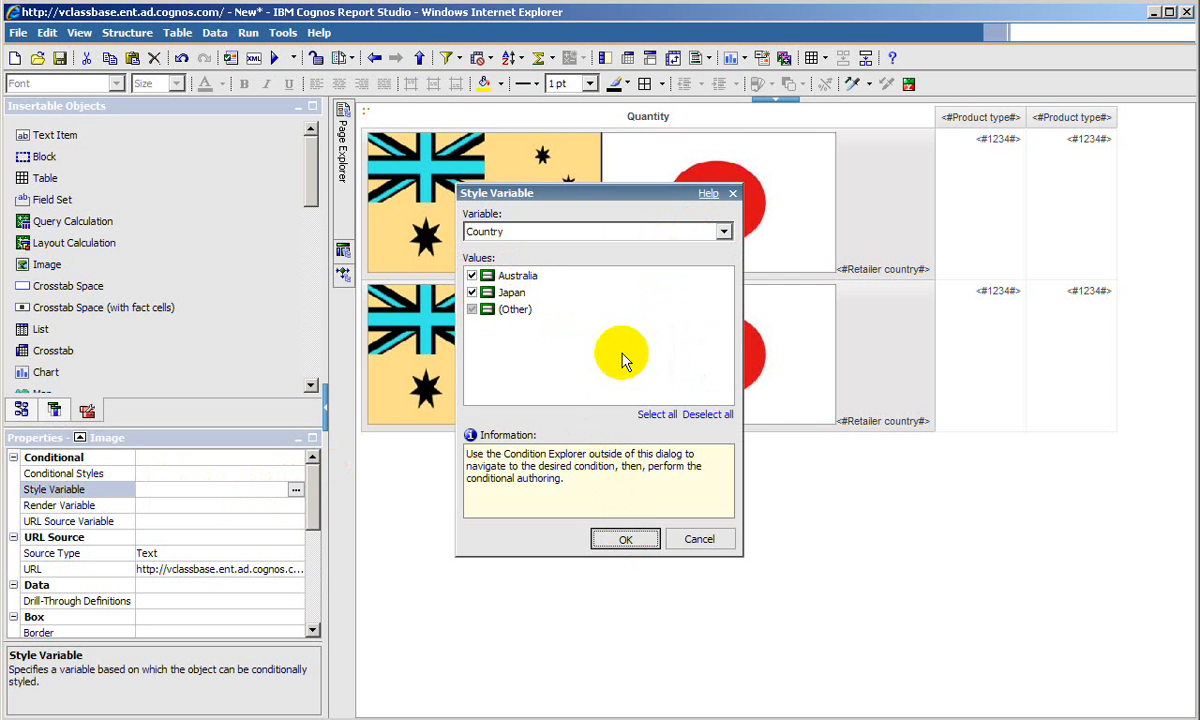
# - Assign Country as the style variable of the Japanese flag image
pyautogui.click(634, 226)
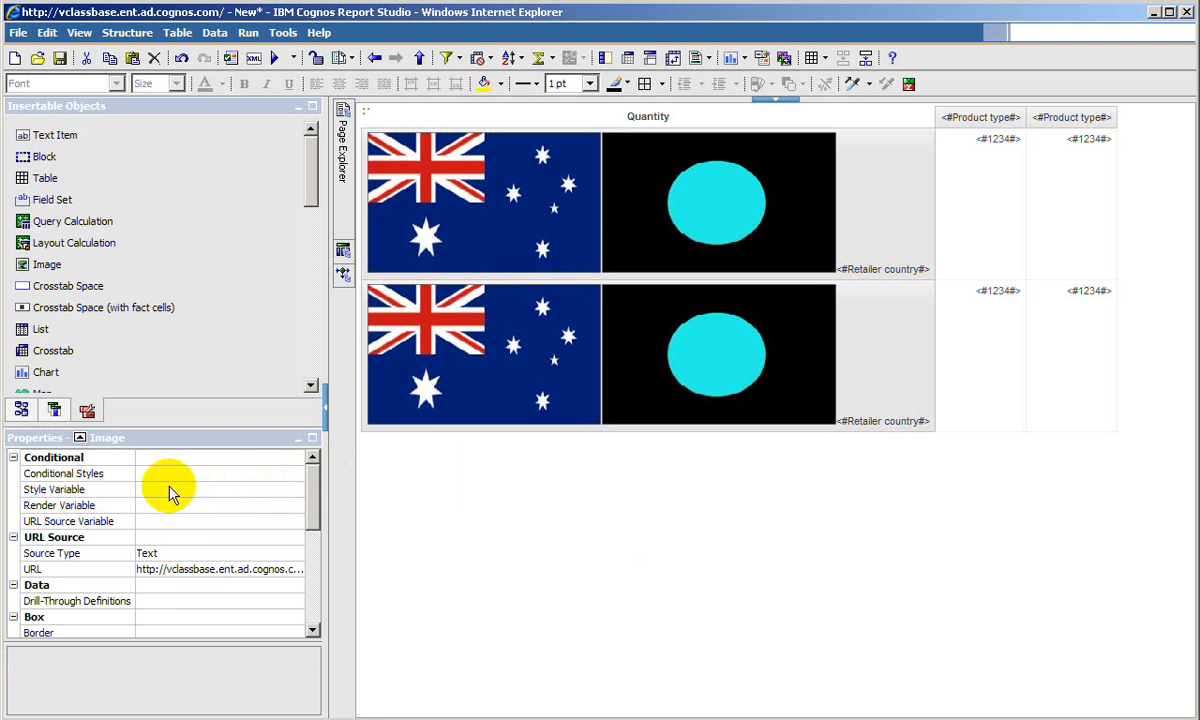
pyautogui.click(295, 490)
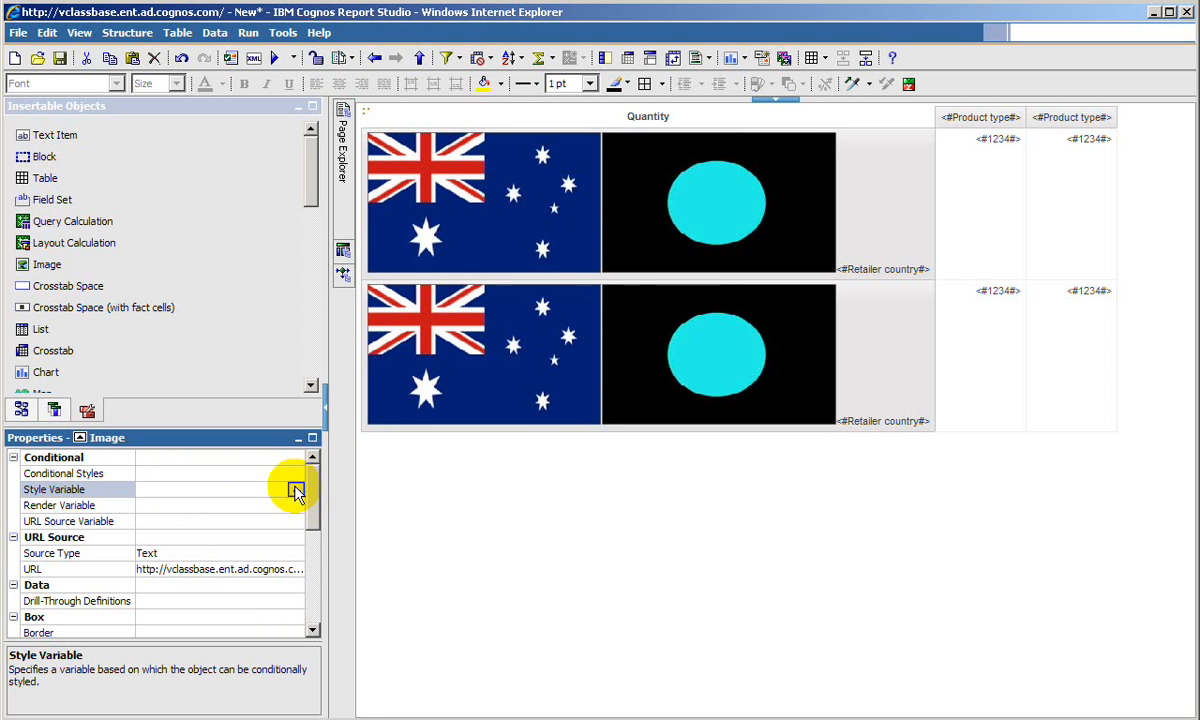
pyautogui.click(295, 490)
pyautogui.click(570, 232)
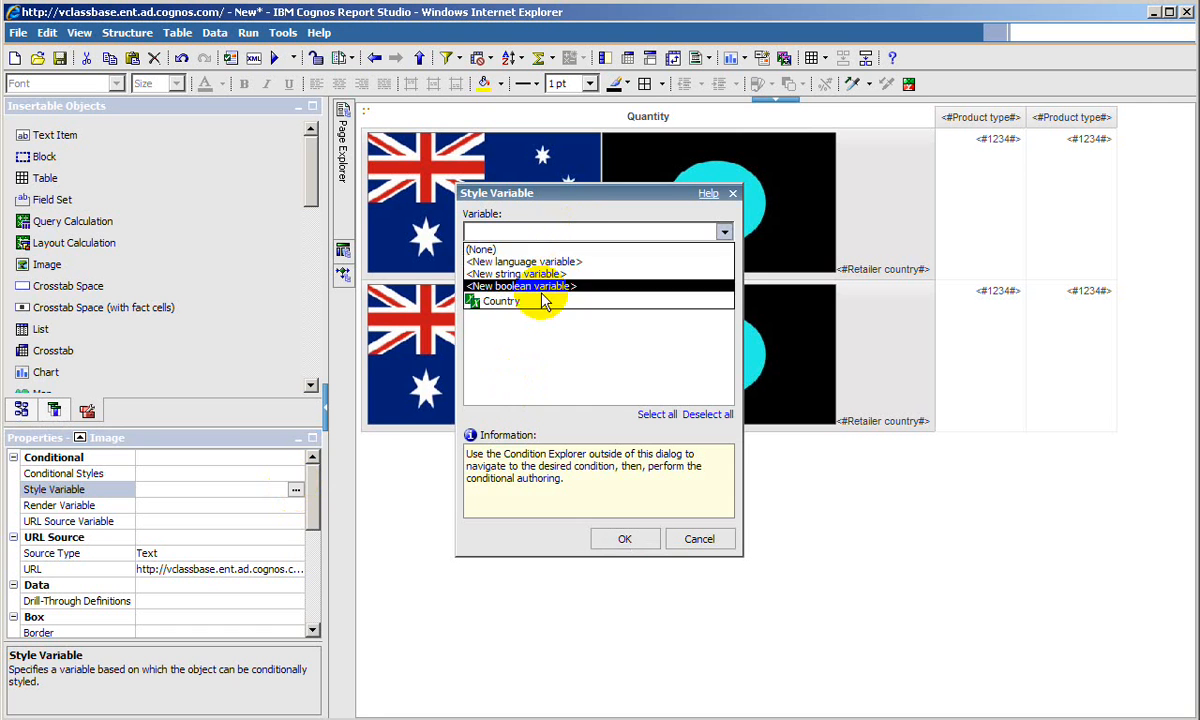
pyautogui.click(537, 306)
pyautogui.click(620, 537)
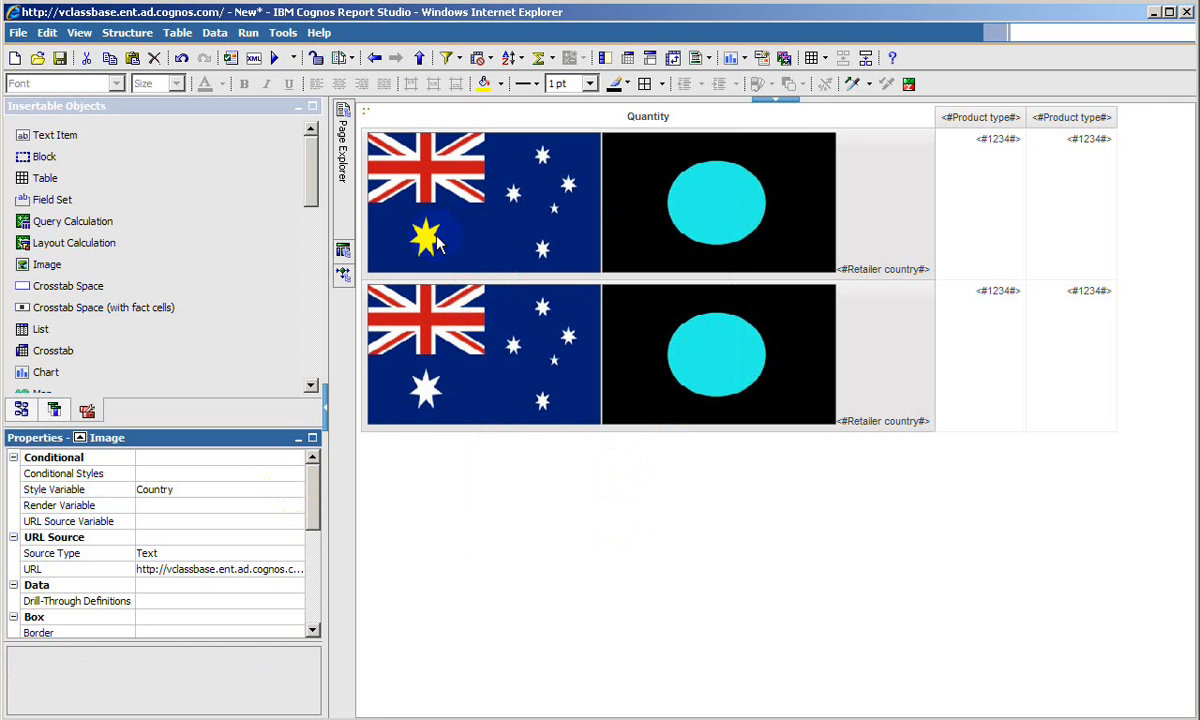
pyautogui.click(482, 186)
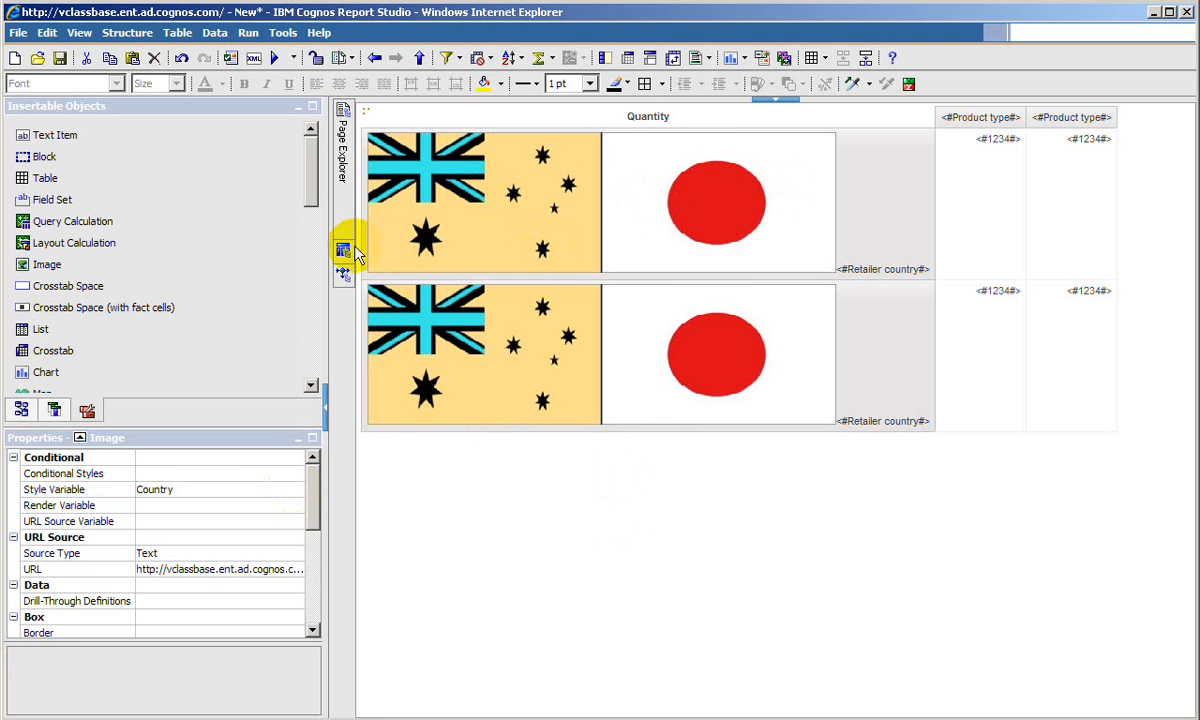
pyautogui.click(343, 249)
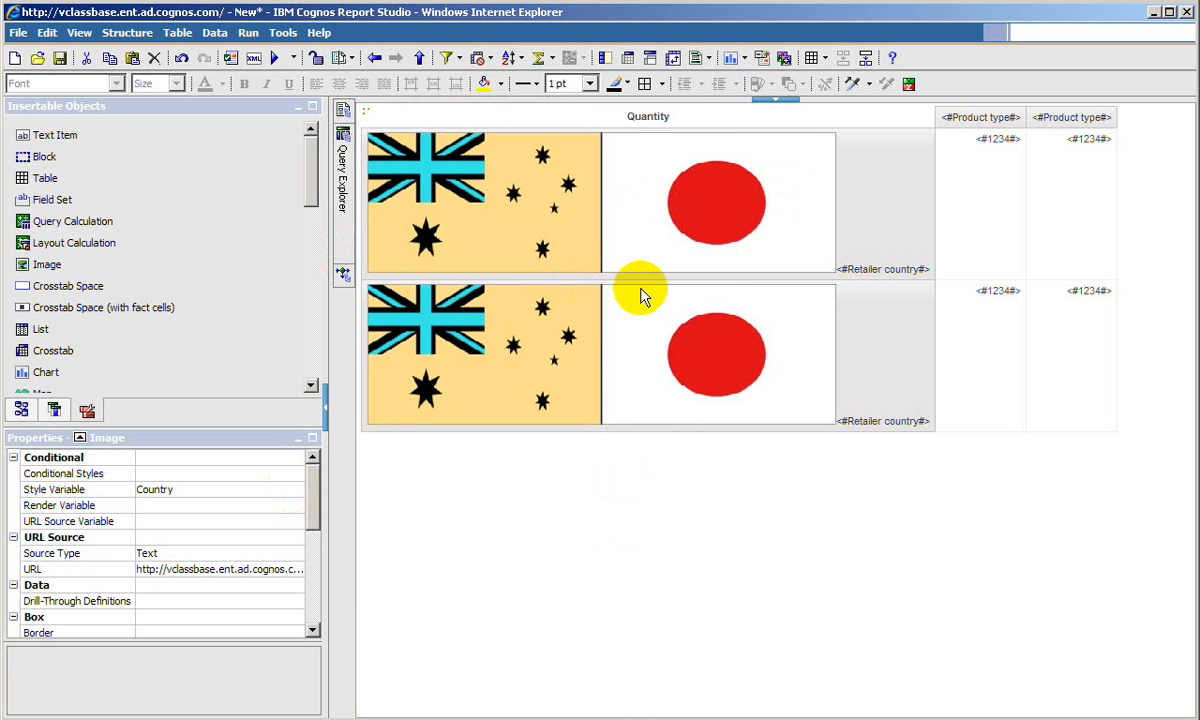
pyautogui.click(625, 230)
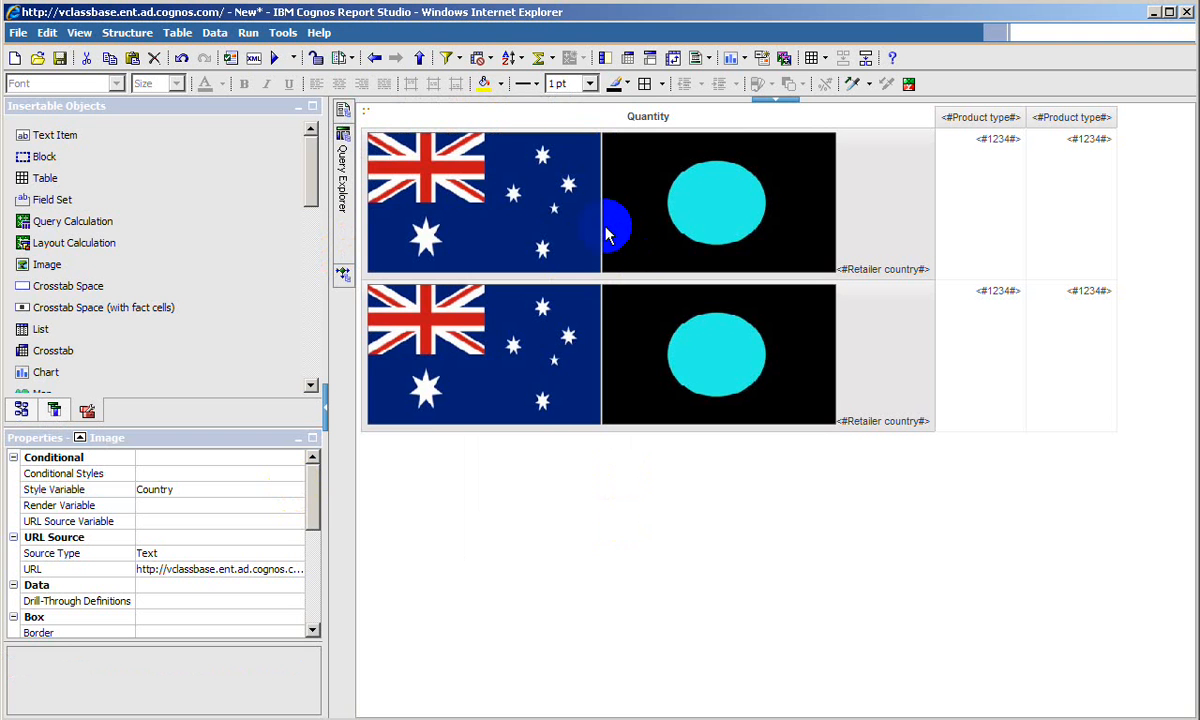
pyautogui.click(570, 235)
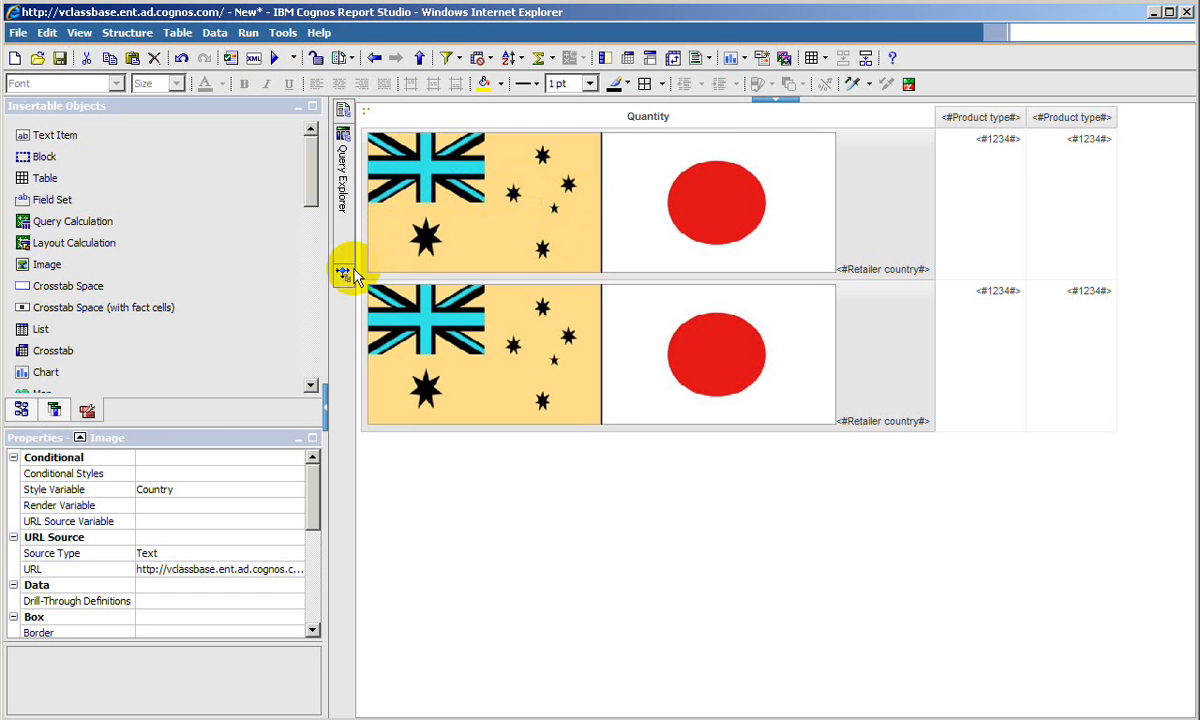
# - Under the Country variable's Australia condition, set the Japanese flag image's box type to None
pyautogui.moveTo(343, 268)
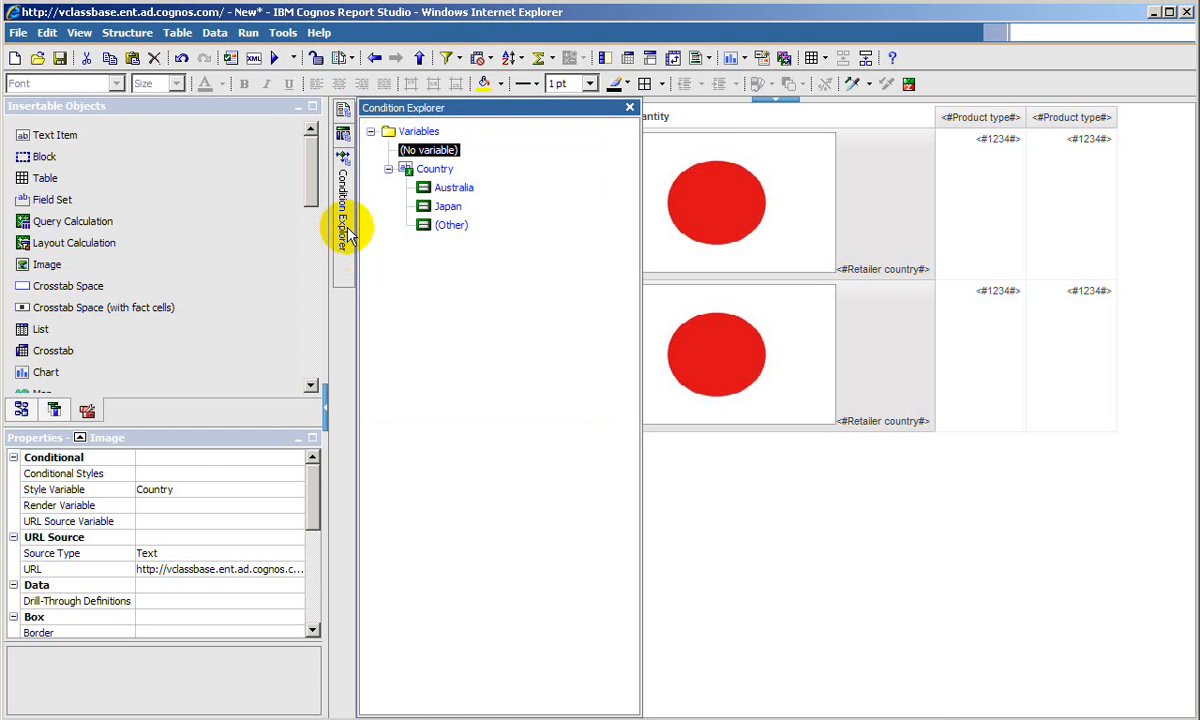
pyautogui.click(455, 193)
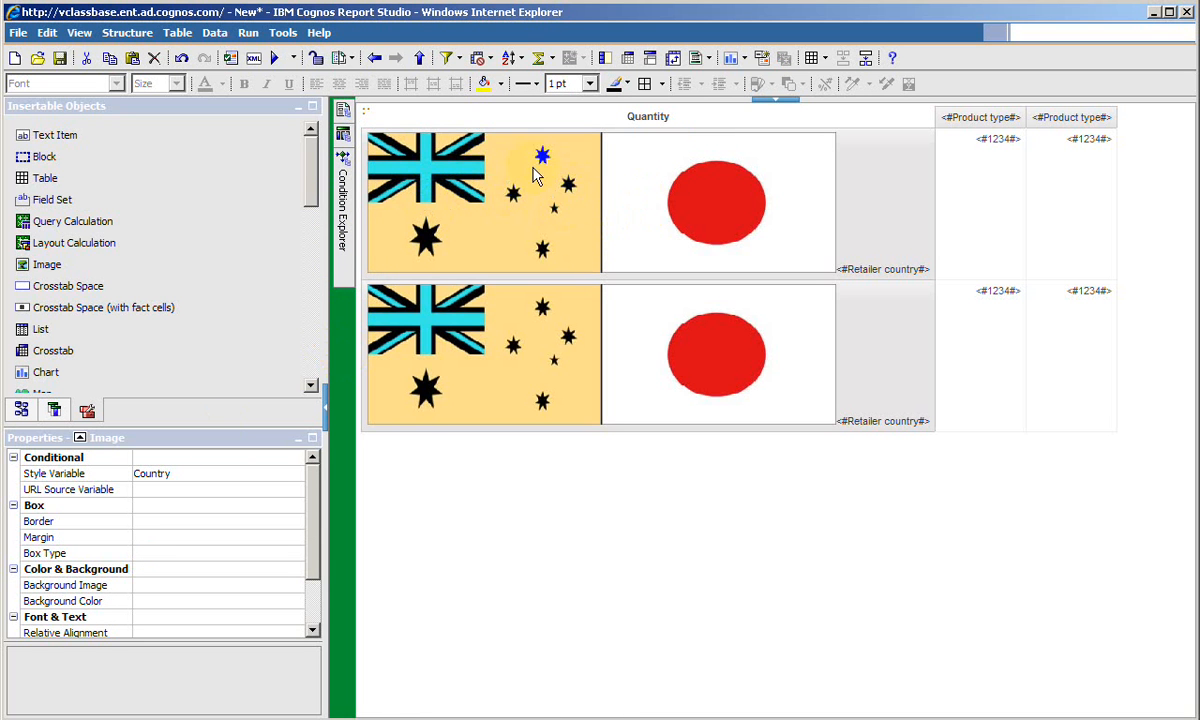
pyautogui.click(650, 170)
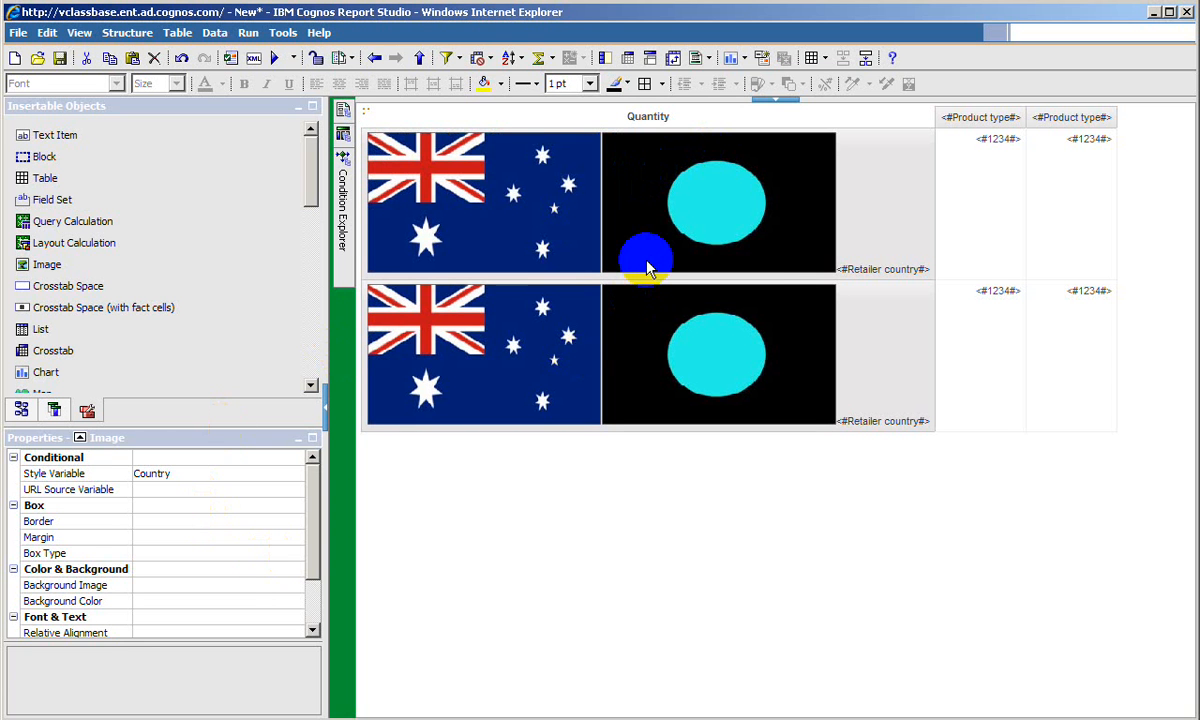
pyautogui.click(645, 262)
pyautogui.click(290, 553)
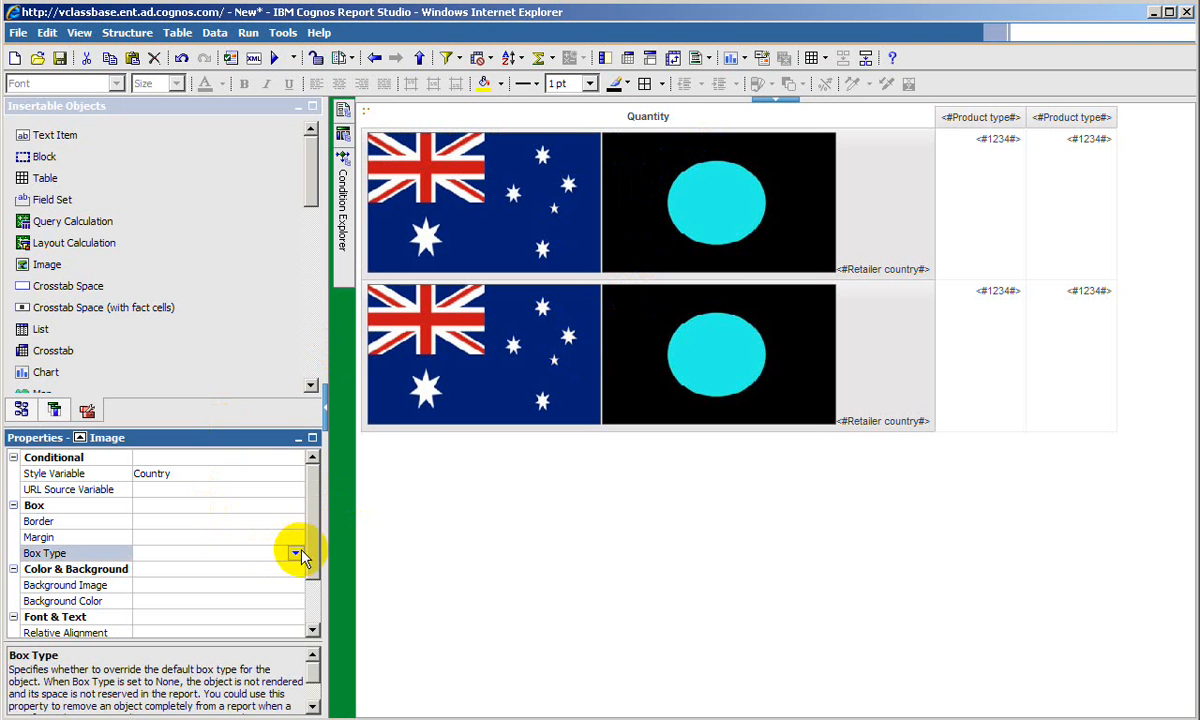
pyautogui.click(296, 553)
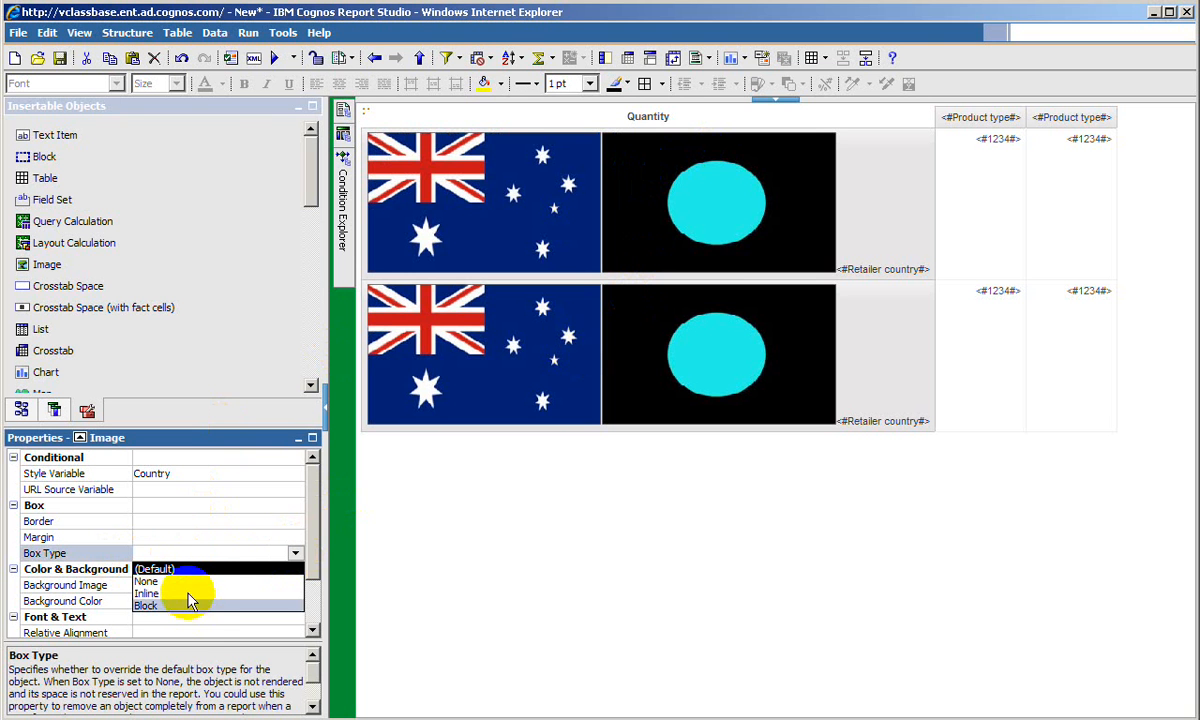
pyautogui.click(185, 586)
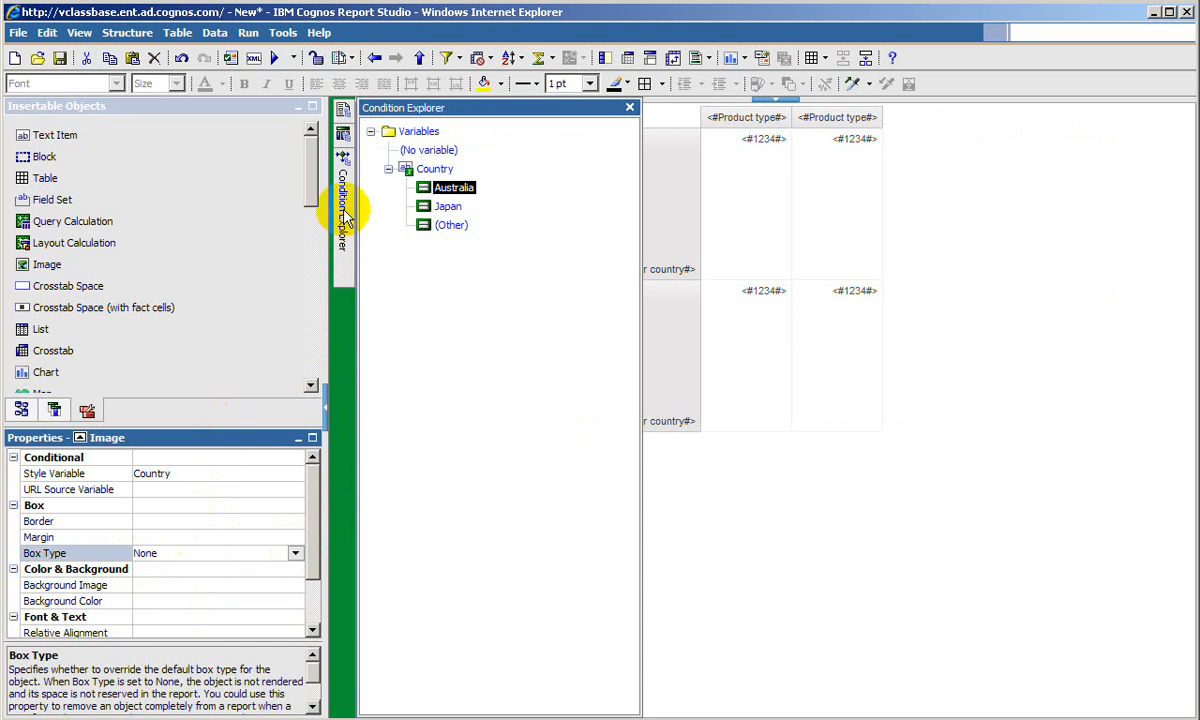
# - Under the Country variable's Japan condition, set the Australian flag image's box type to None
pyautogui.click(447, 208)
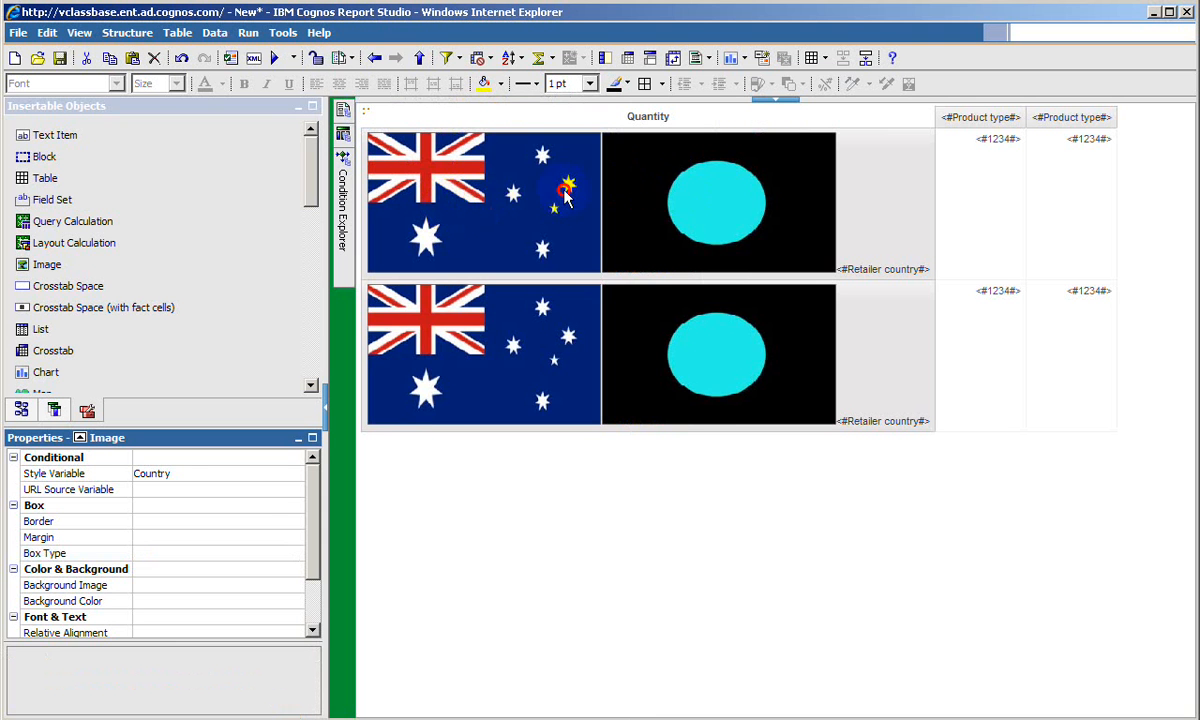
pyautogui.click(530, 185)
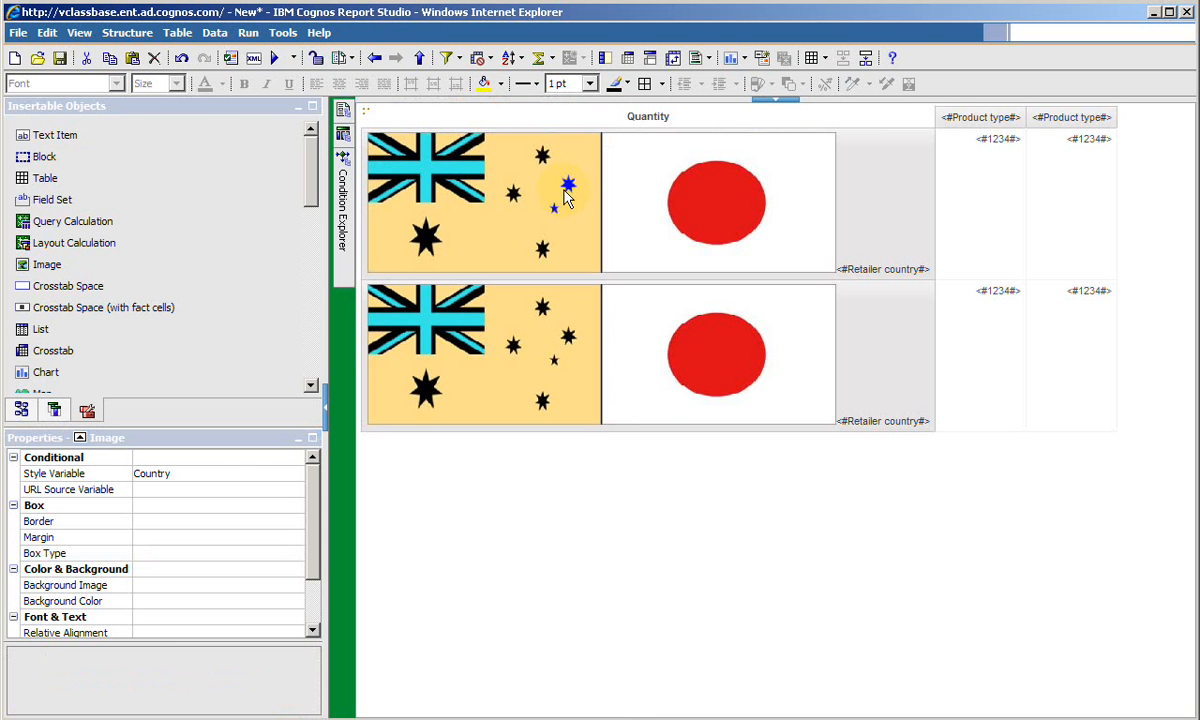
pyautogui.click(281, 554)
pyautogui.click(295, 553)
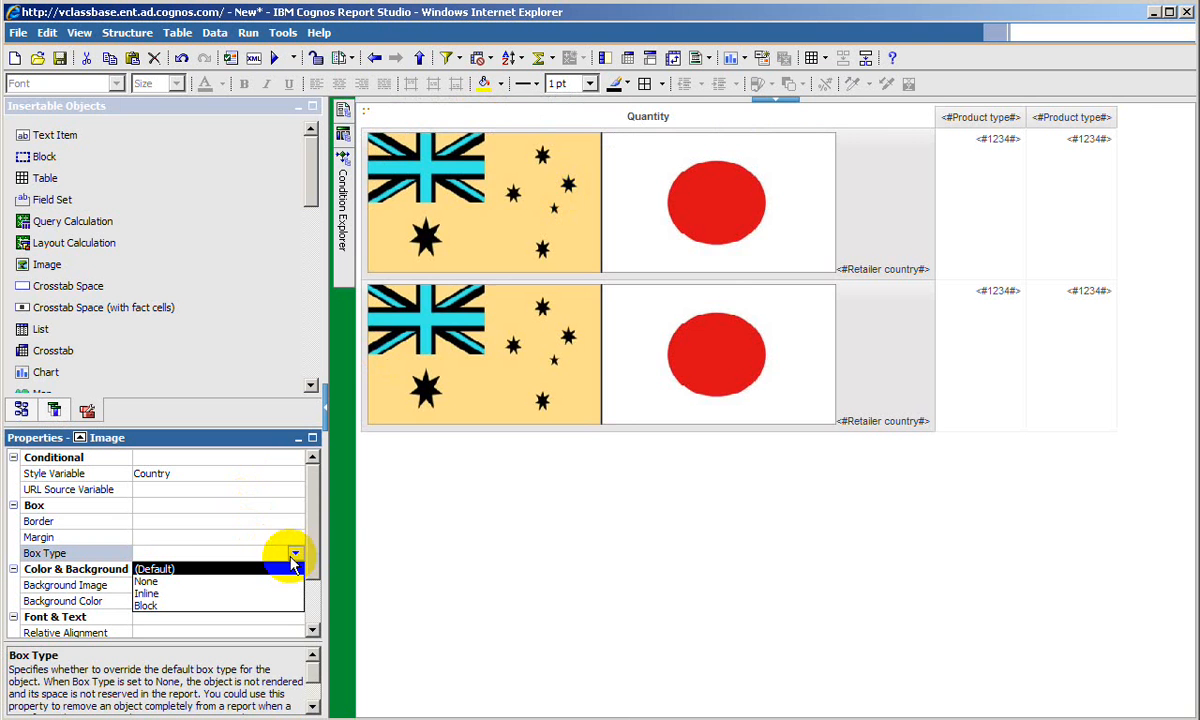
pyautogui.click(147, 581)
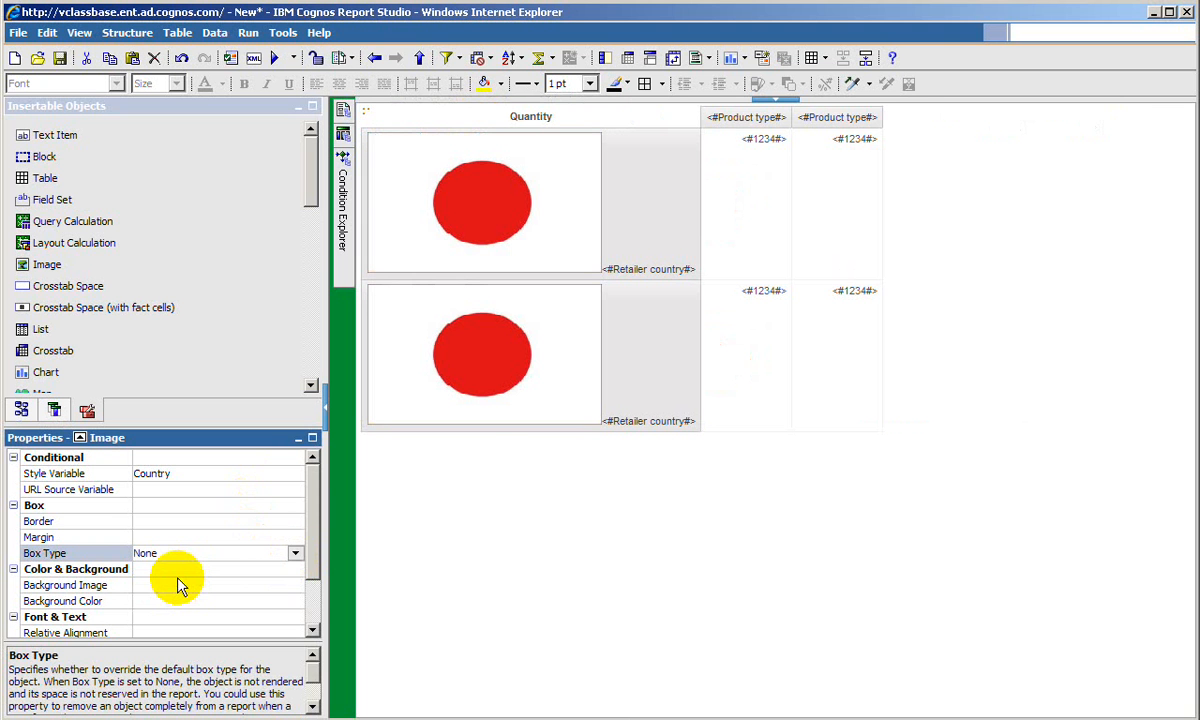
# - Run the report and maximize the viewer window to check which flag appears beside each retailer country
pyautogui.click(635, 316)
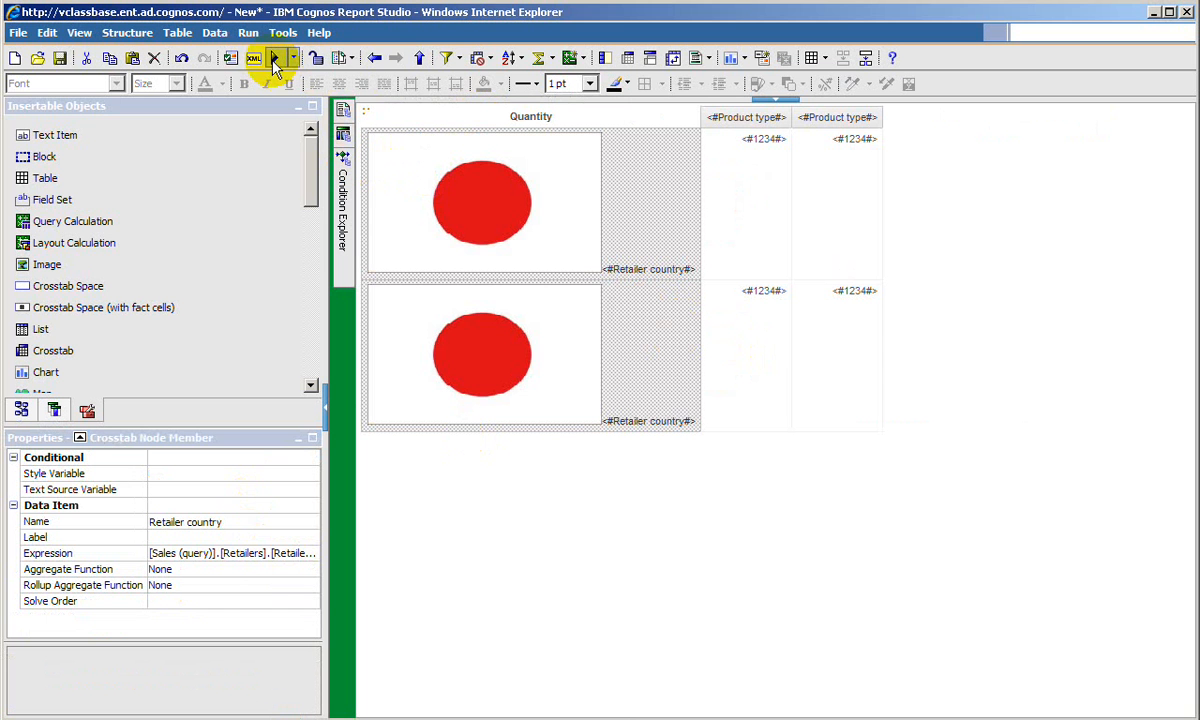
pyautogui.click(274, 60)
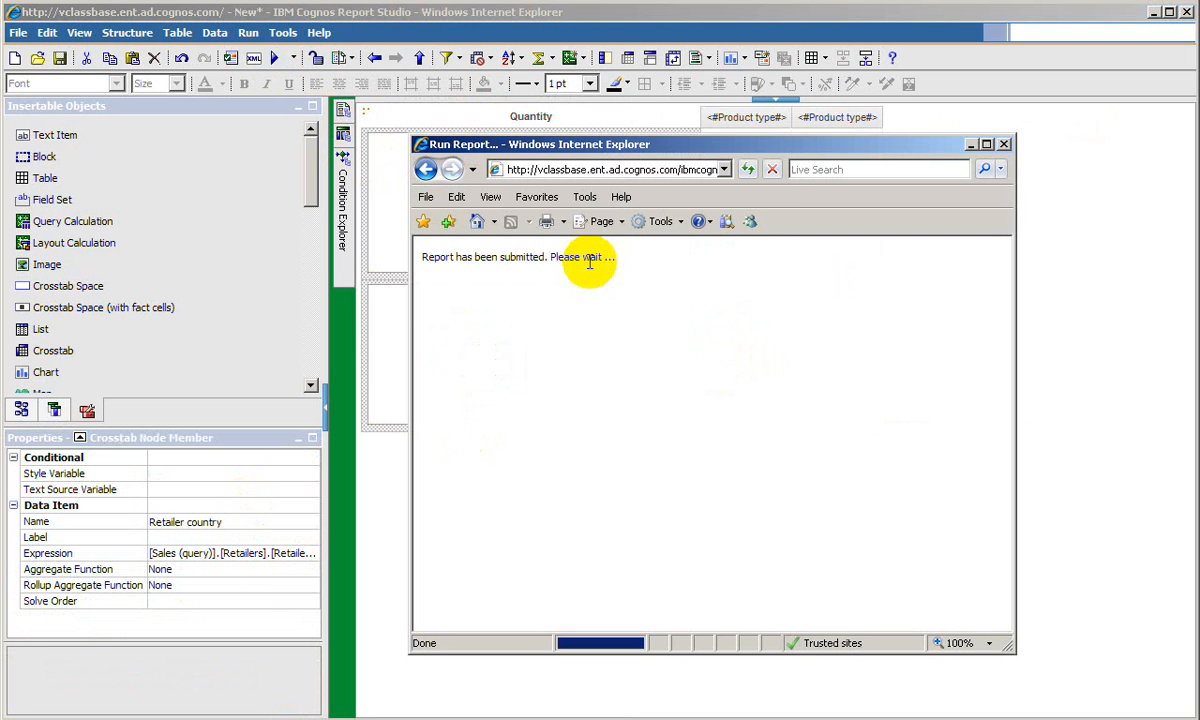
pyautogui.click(986, 144)
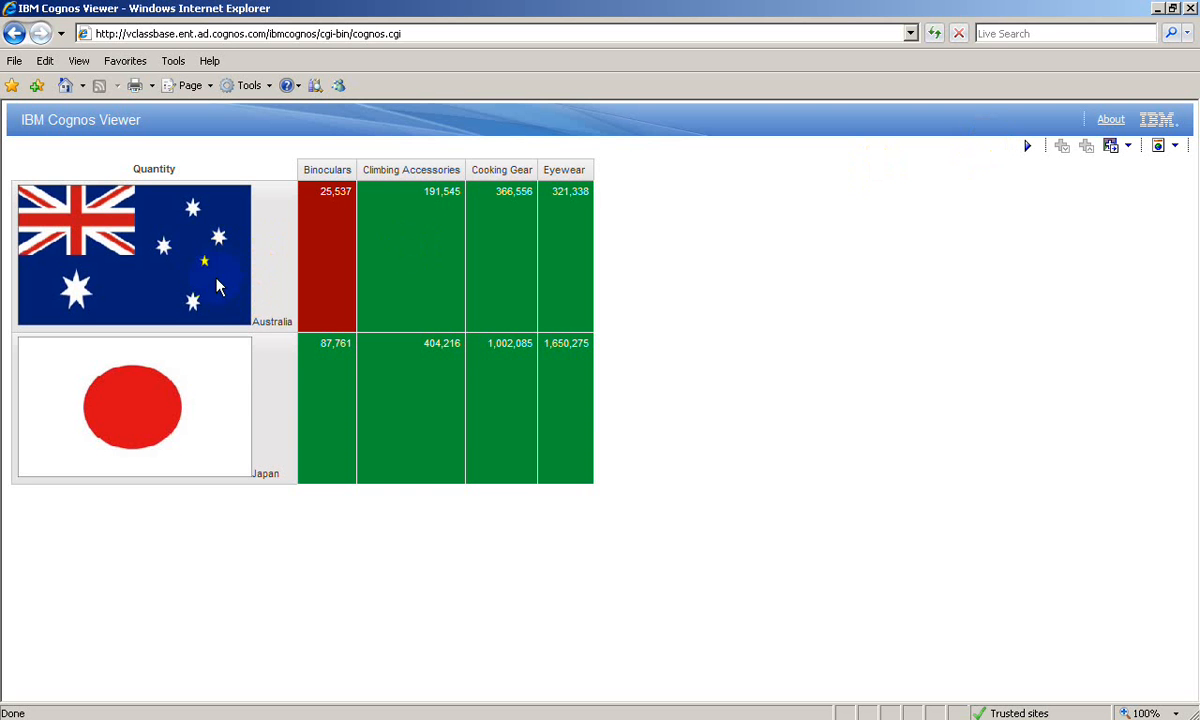
# - Examine the Australia and Japan text labels beside the flags in the report output, and close the viewer
pyautogui.click(255, 319)
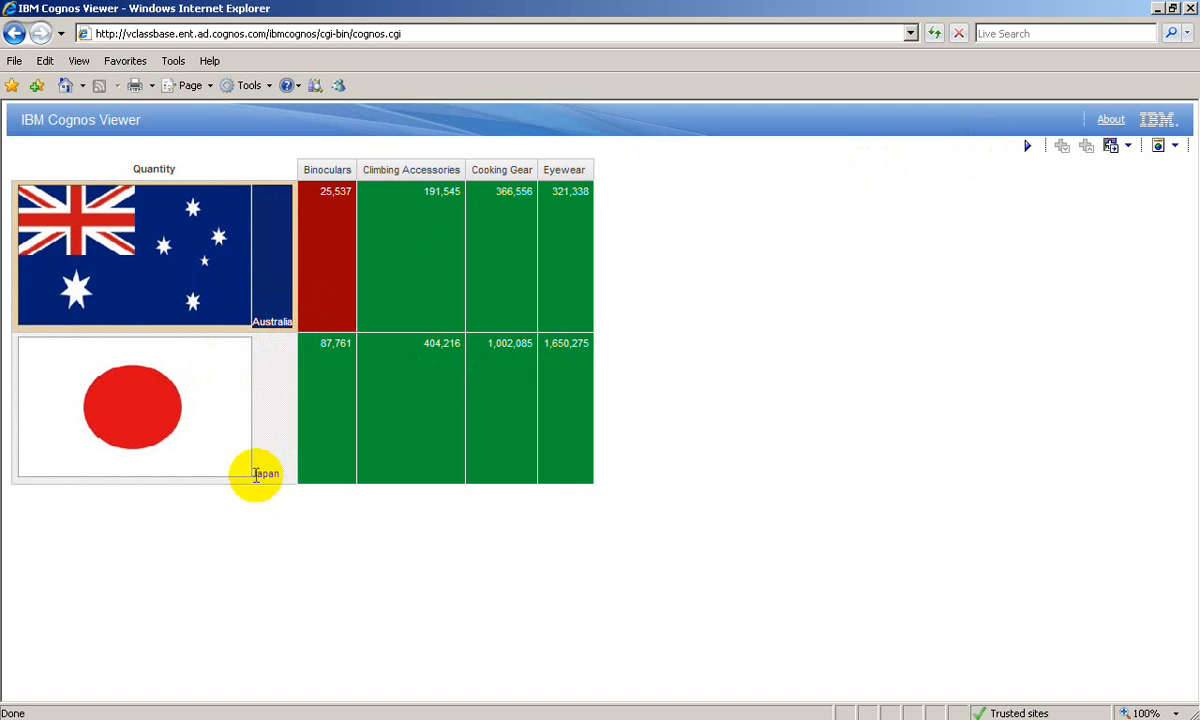
pyautogui.moveTo(256, 475); pyautogui.dragTo(279, 475)
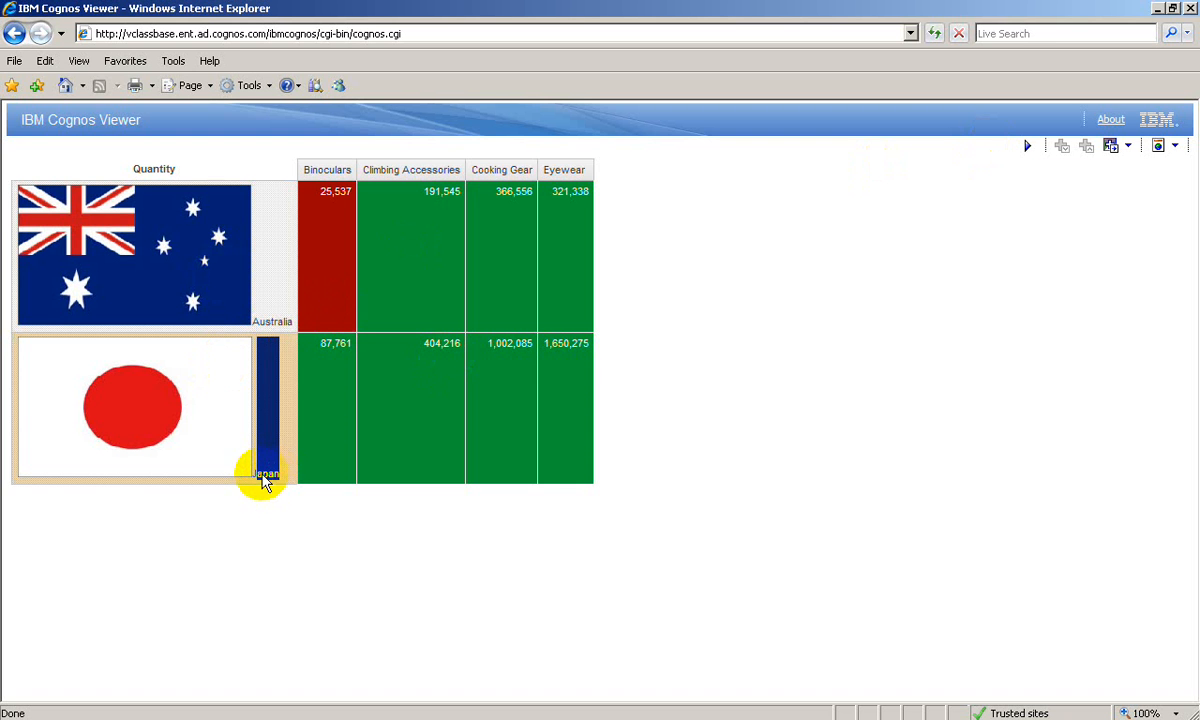
pyautogui.click(255, 477)
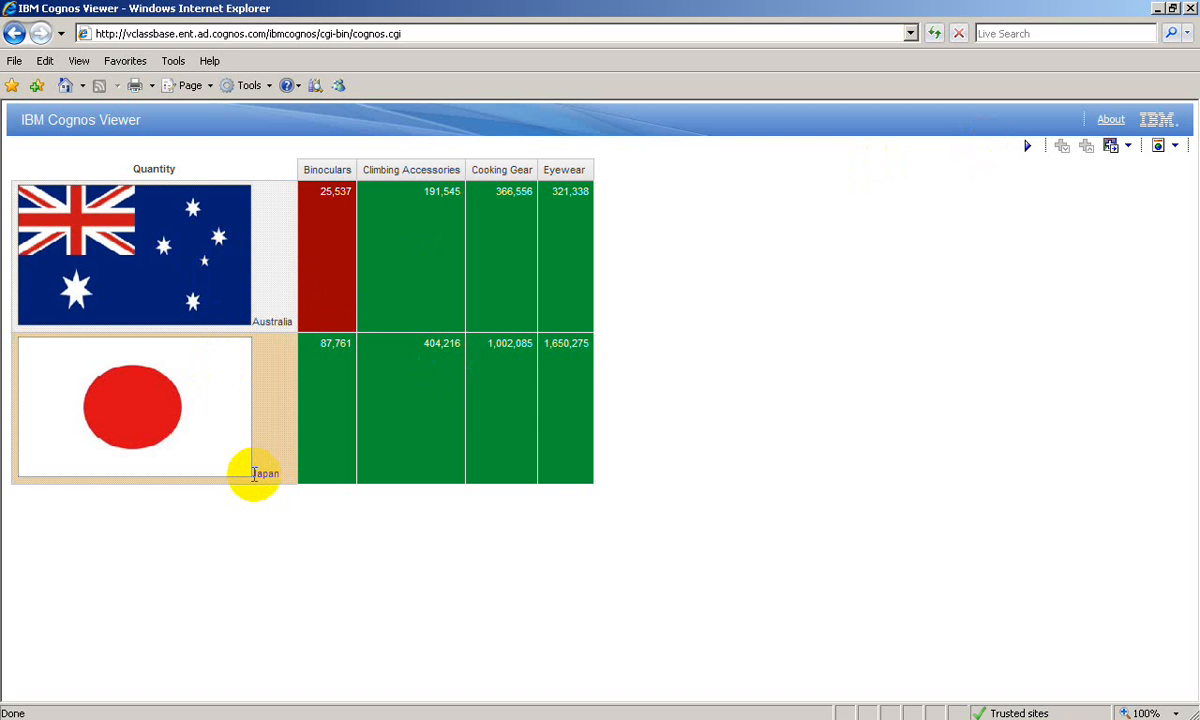
pyautogui.click(261, 321)
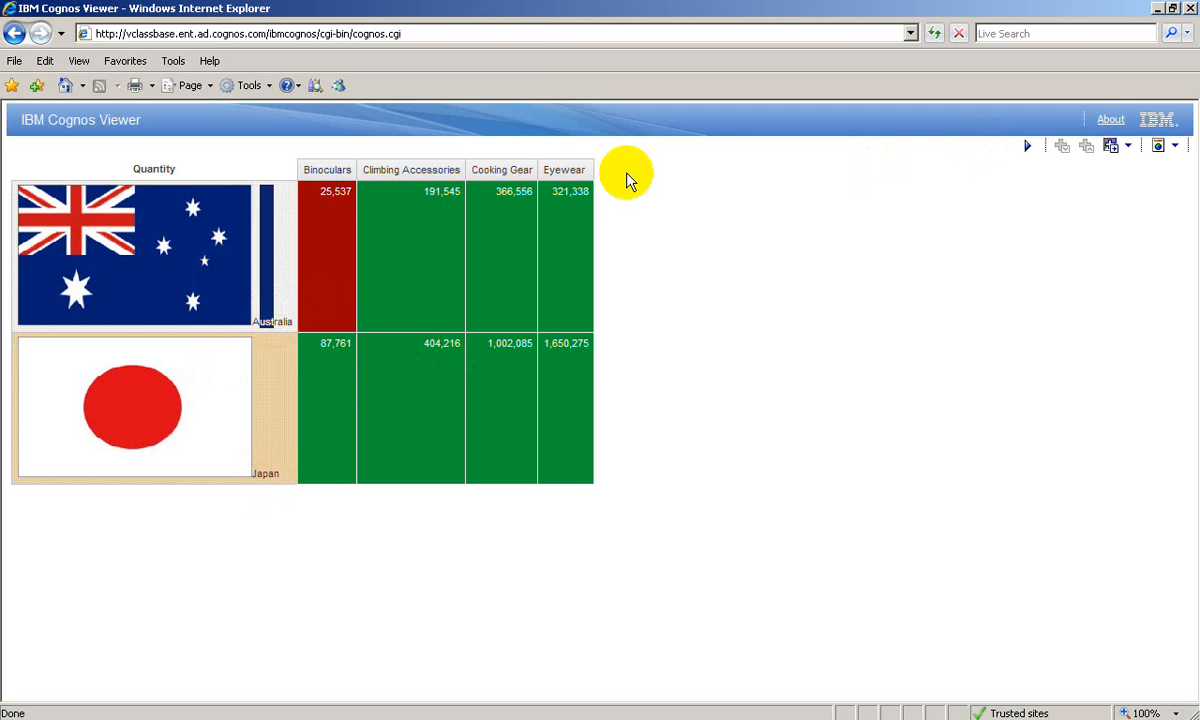
pyautogui.click(1190, 9)
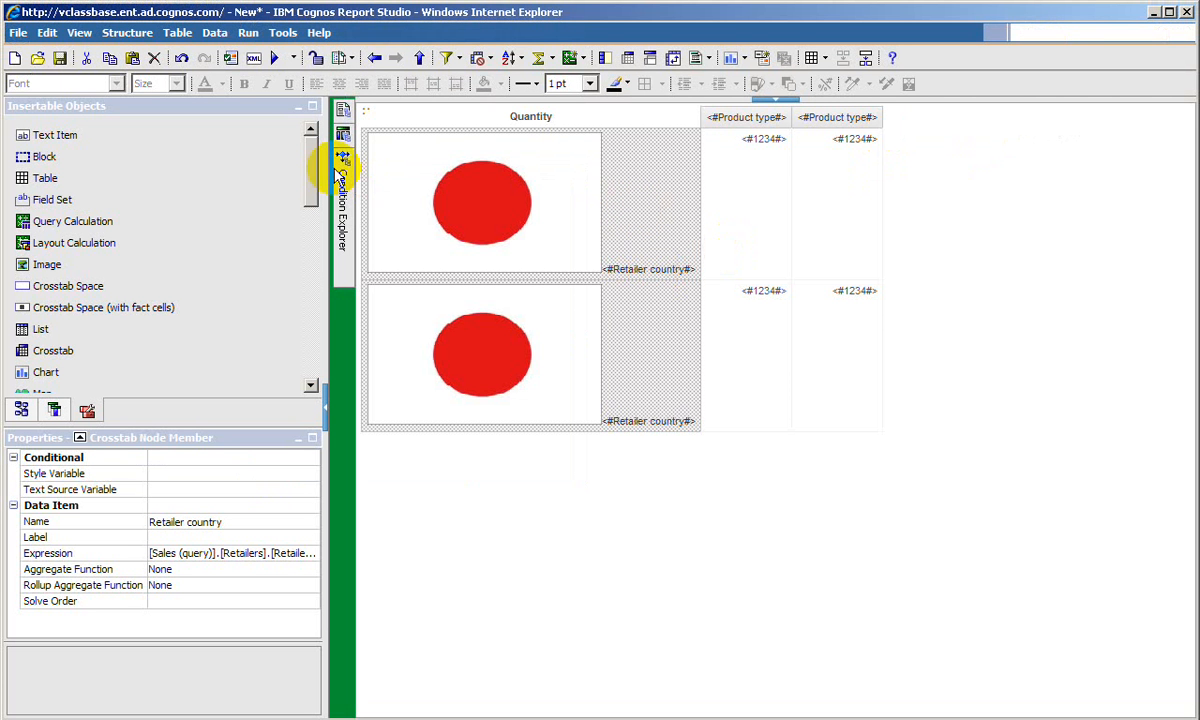
# - Switch the conditional view back to (No variable) and set the Retailer country text item's box type to None
pyautogui.moveTo(343, 175)
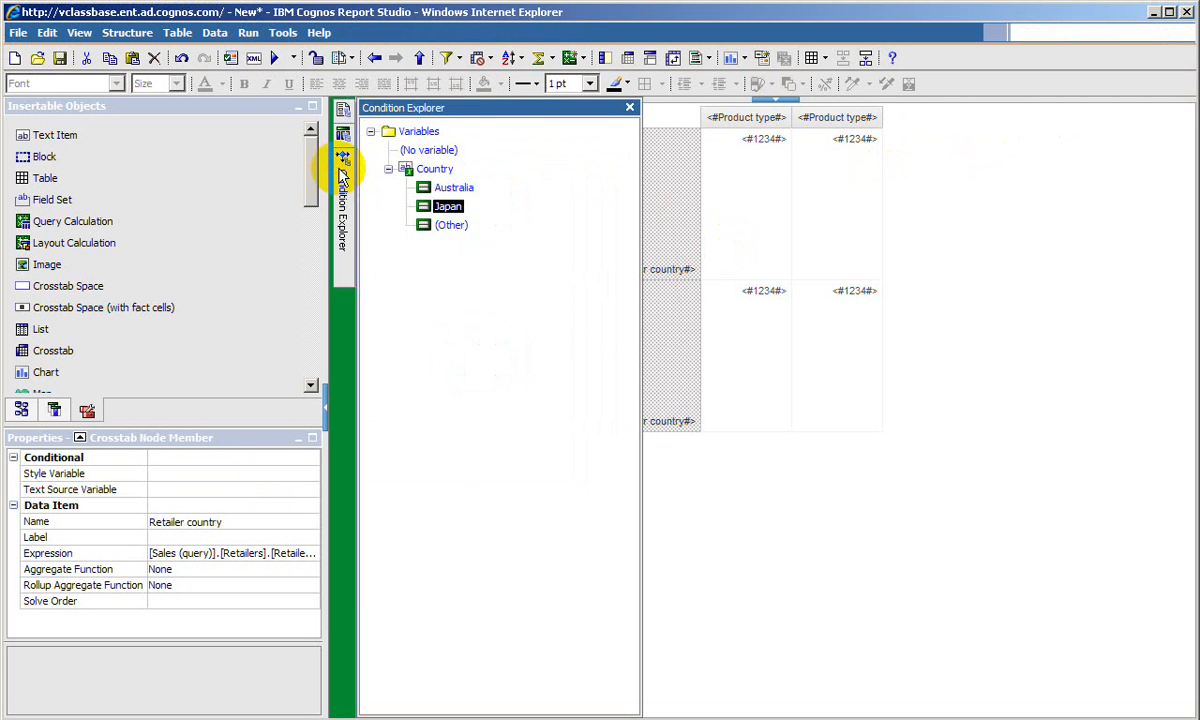
pyautogui.click(422, 151)
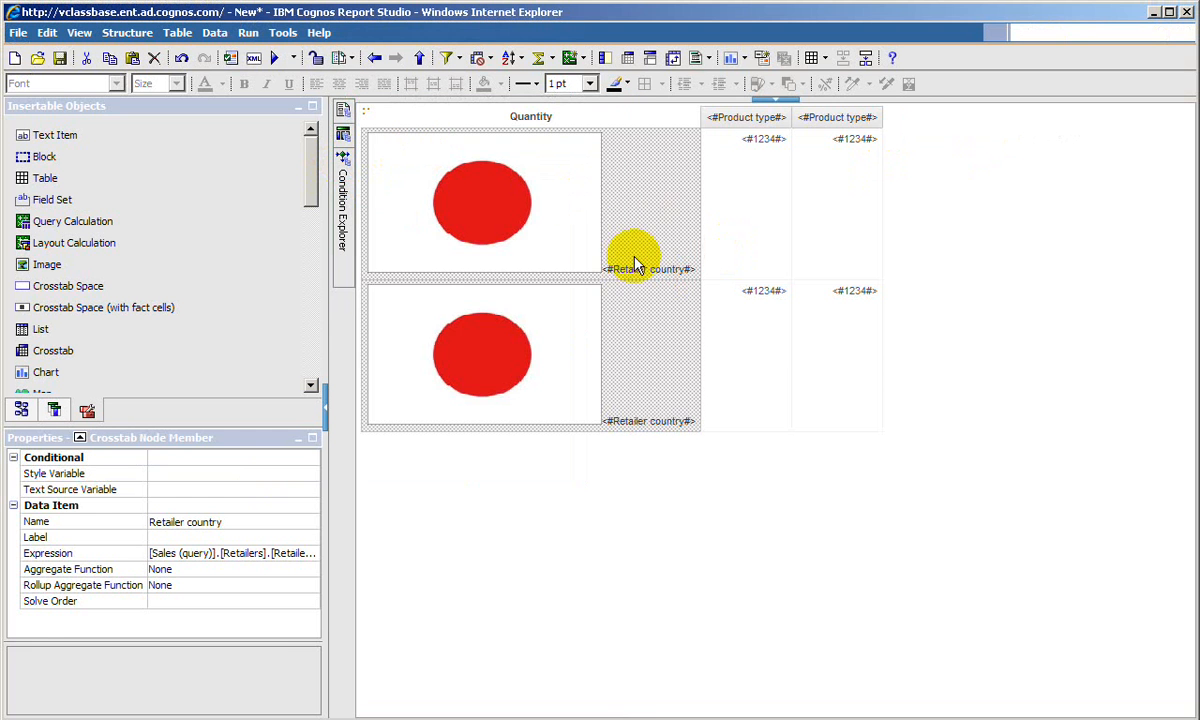
pyautogui.click(650, 269)
pyautogui.click(880, 270)
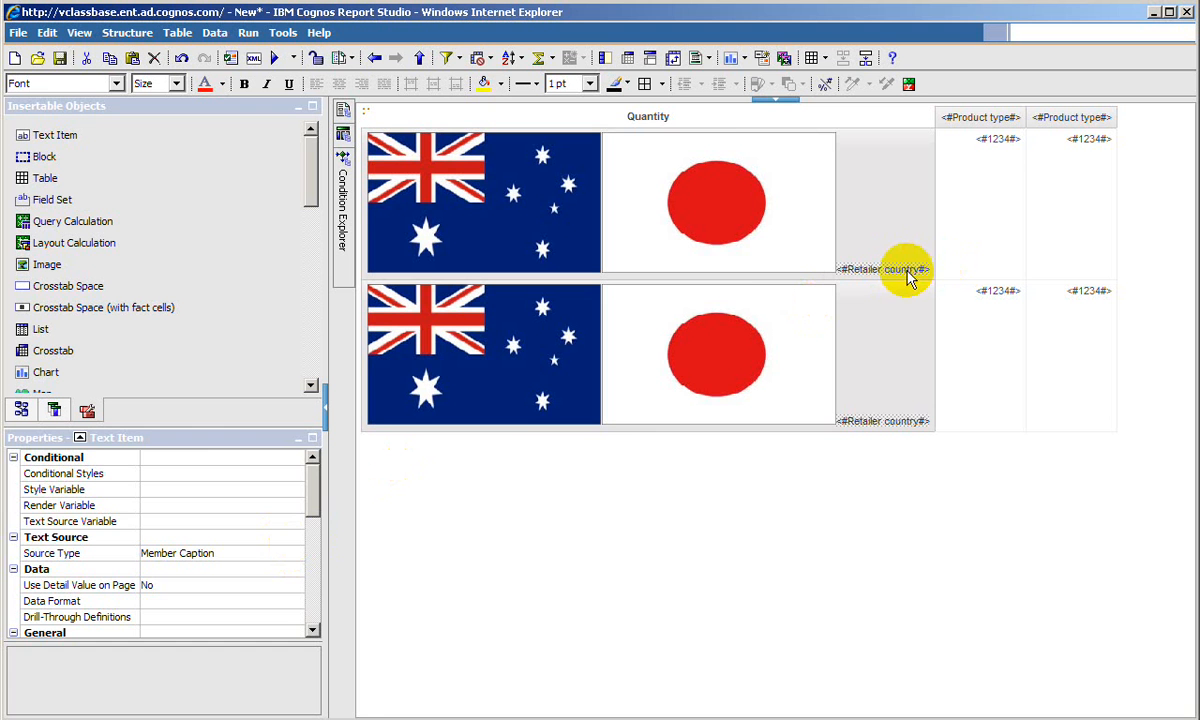
pyautogui.moveTo(313, 510); pyautogui.dragTo(314, 541)
pyautogui.click(212, 616)
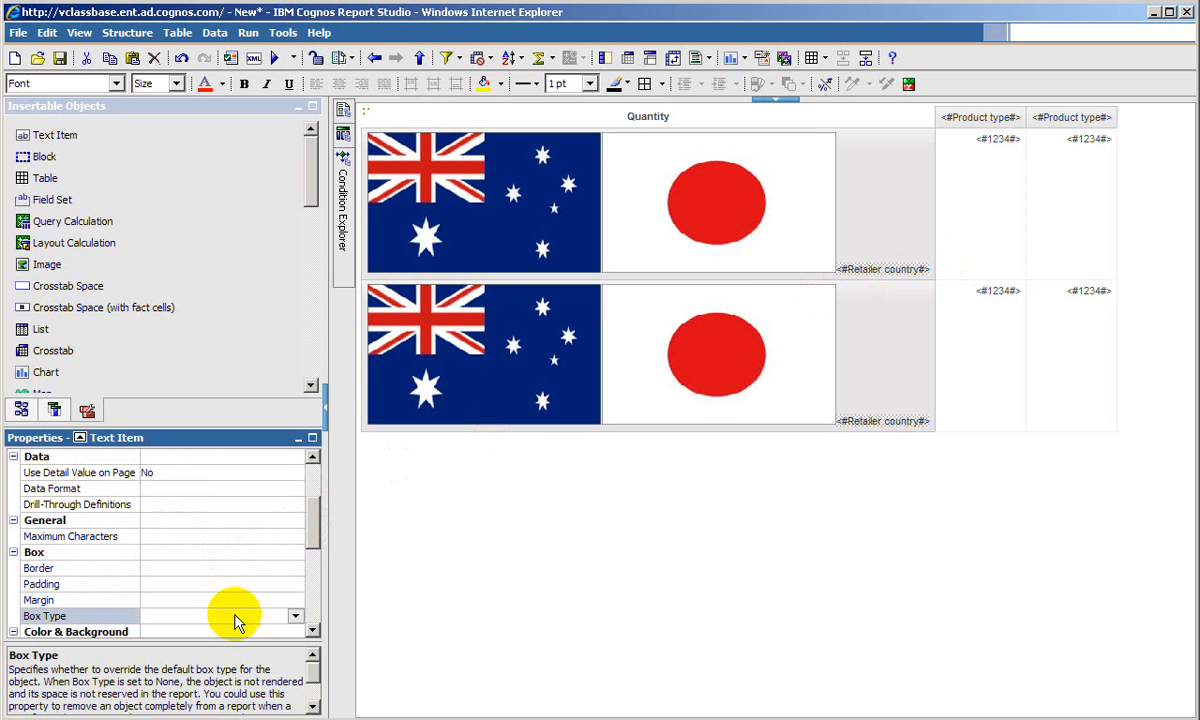
pyautogui.click(296, 619)
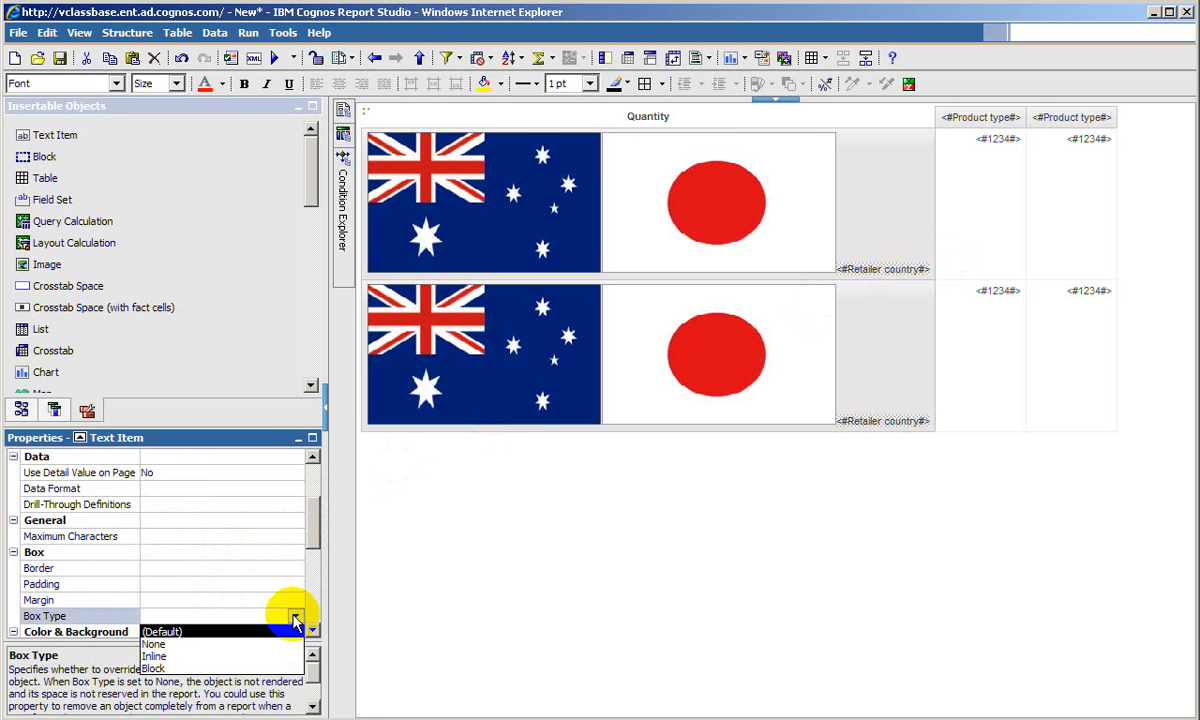
pyautogui.click(178, 643)
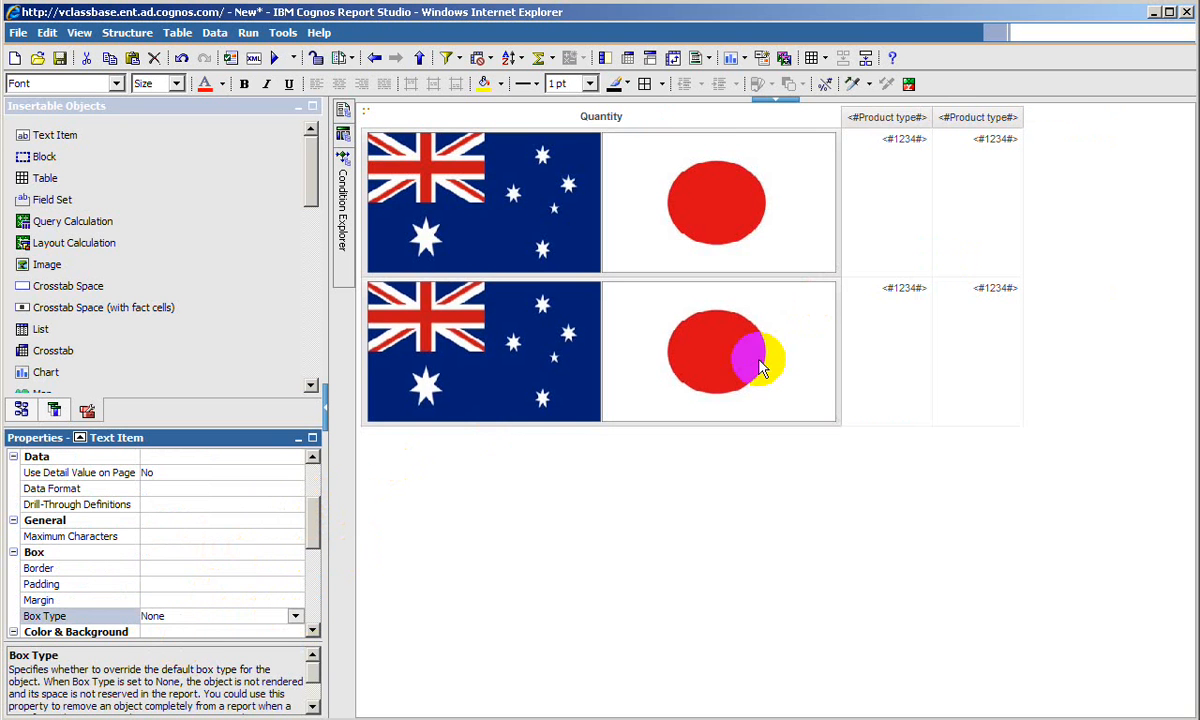
# - Run the report again in a maximized viewer to check the crosstab rows without their country text labels
pyautogui.click(275, 60)
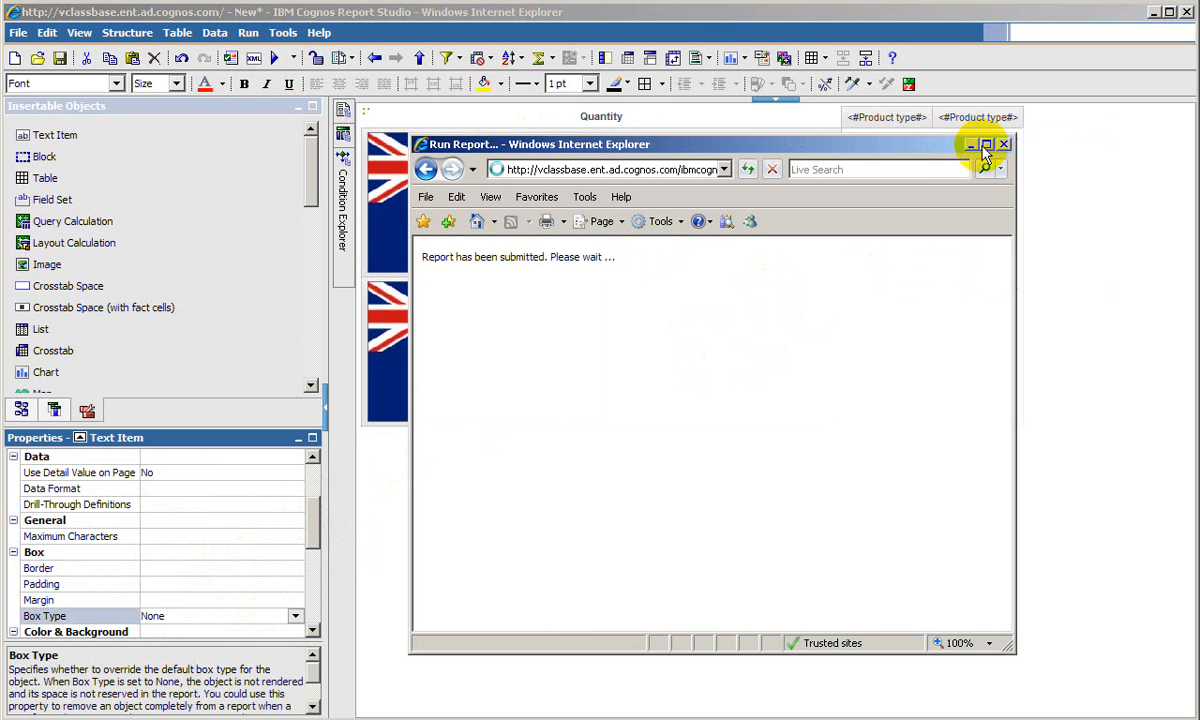
pyautogui.click(986, 146)
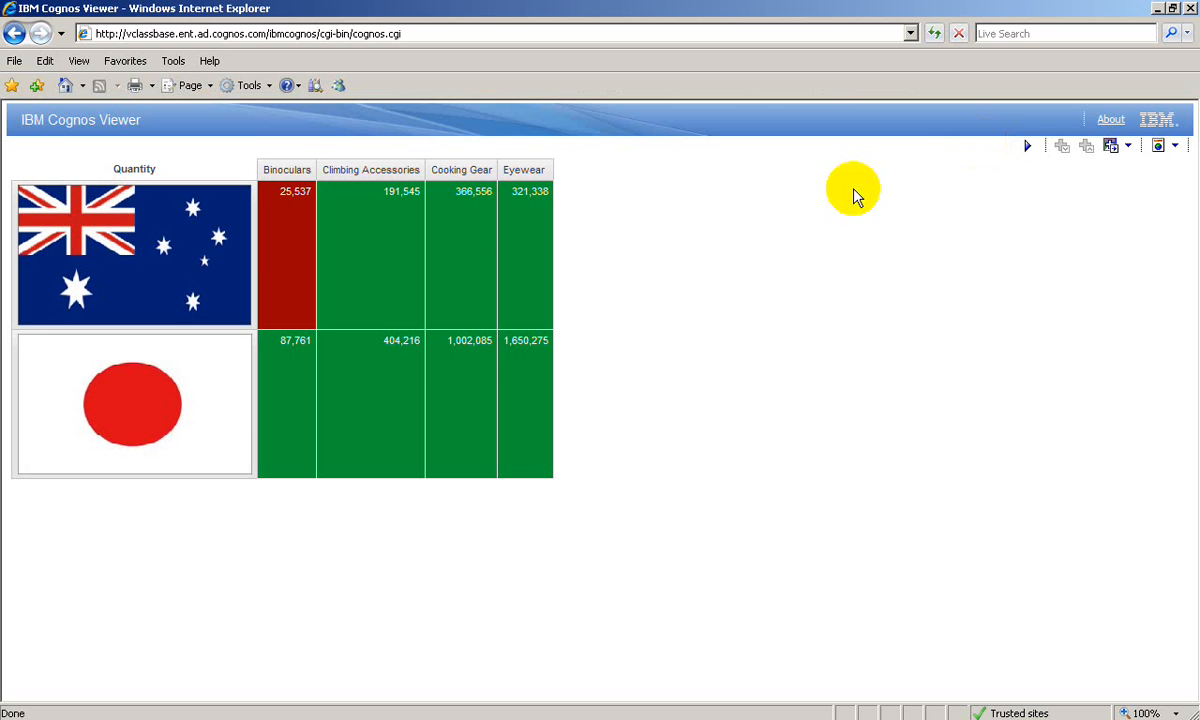